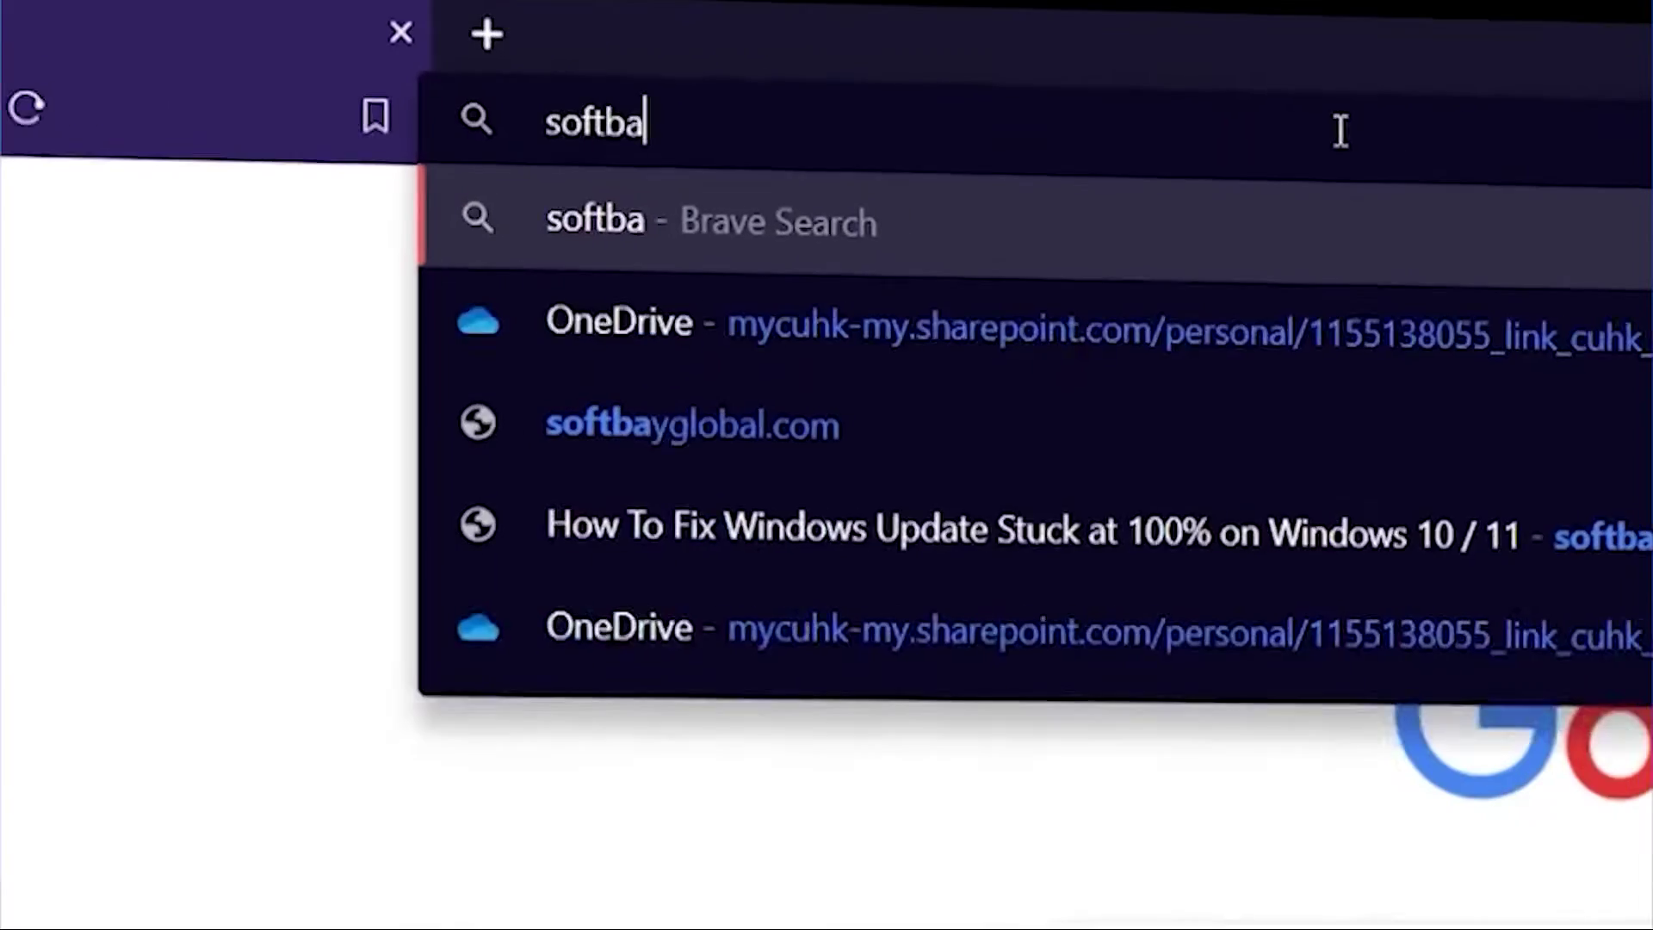
- Load yglobal.com in the browser and go to its submit-problem form
type("yglobal.com")
key("Return")
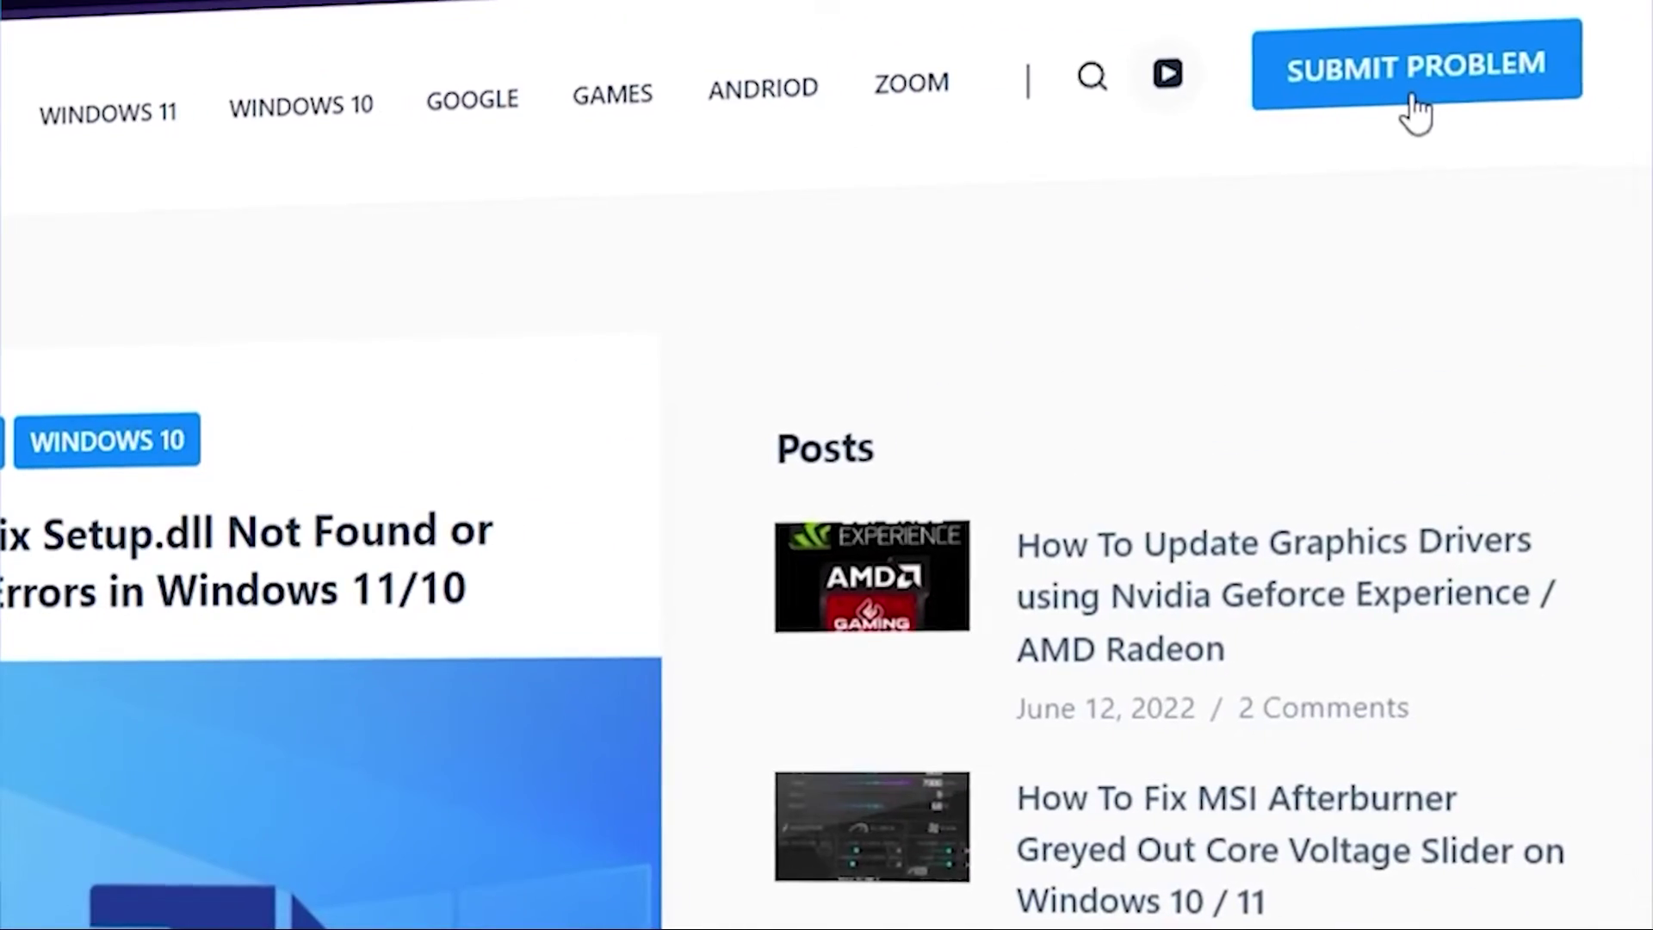
left_click(1402, 105)
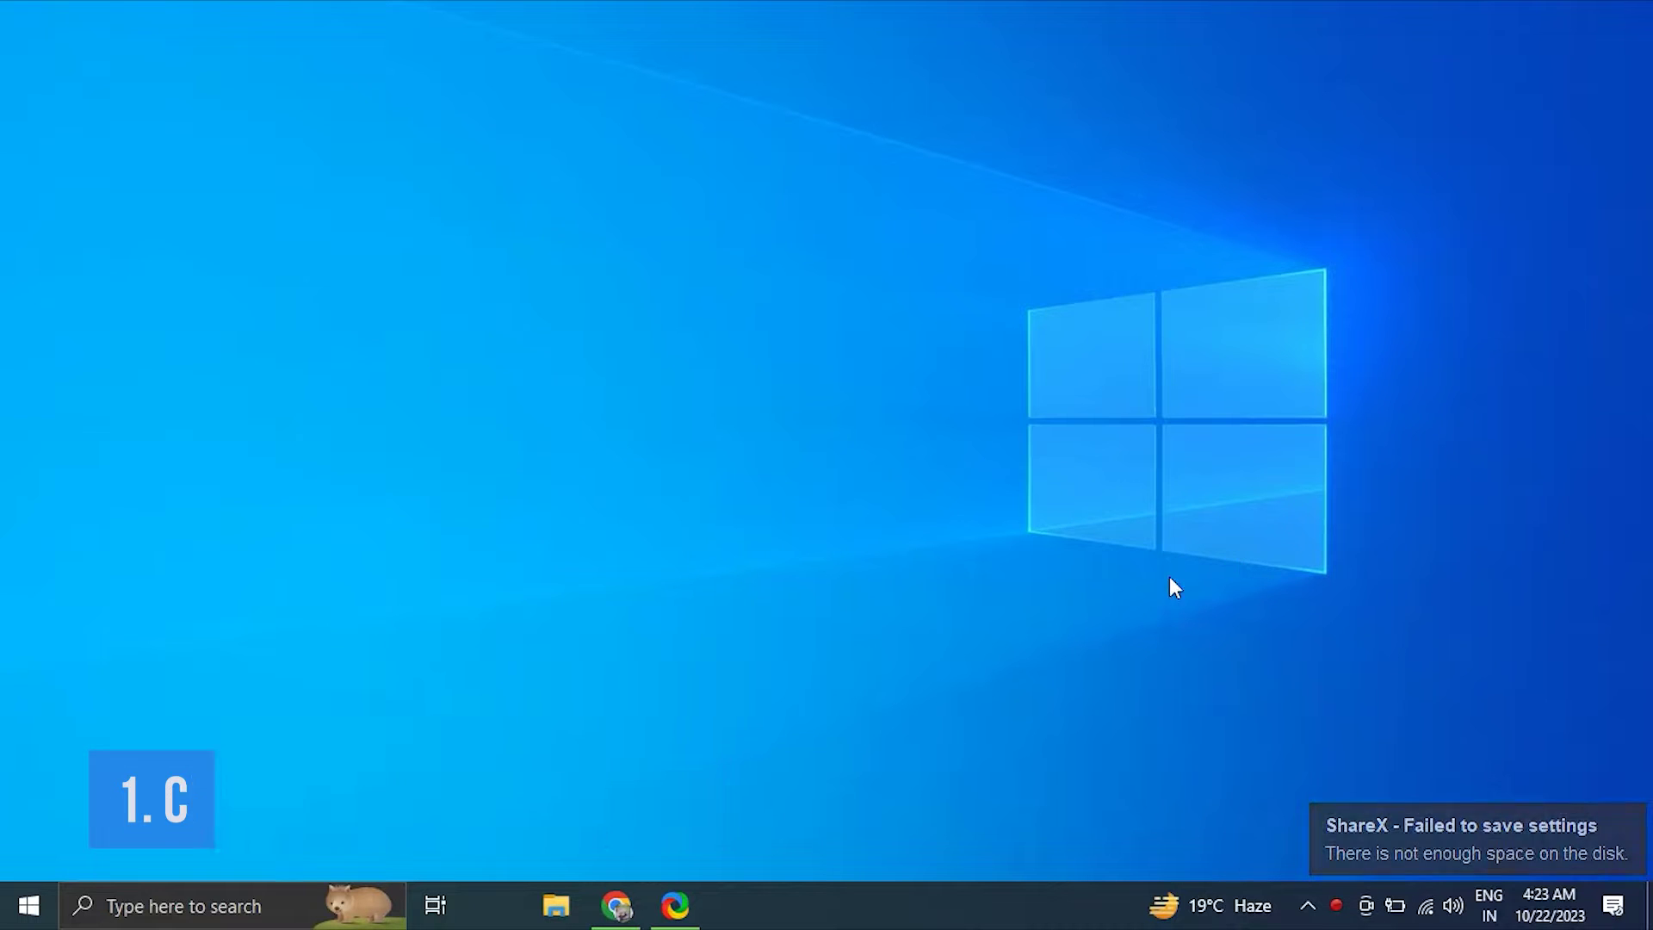
- Run Check for updates under Update & Security, which fails with 0x80240004, then close Settings
key("super+i")
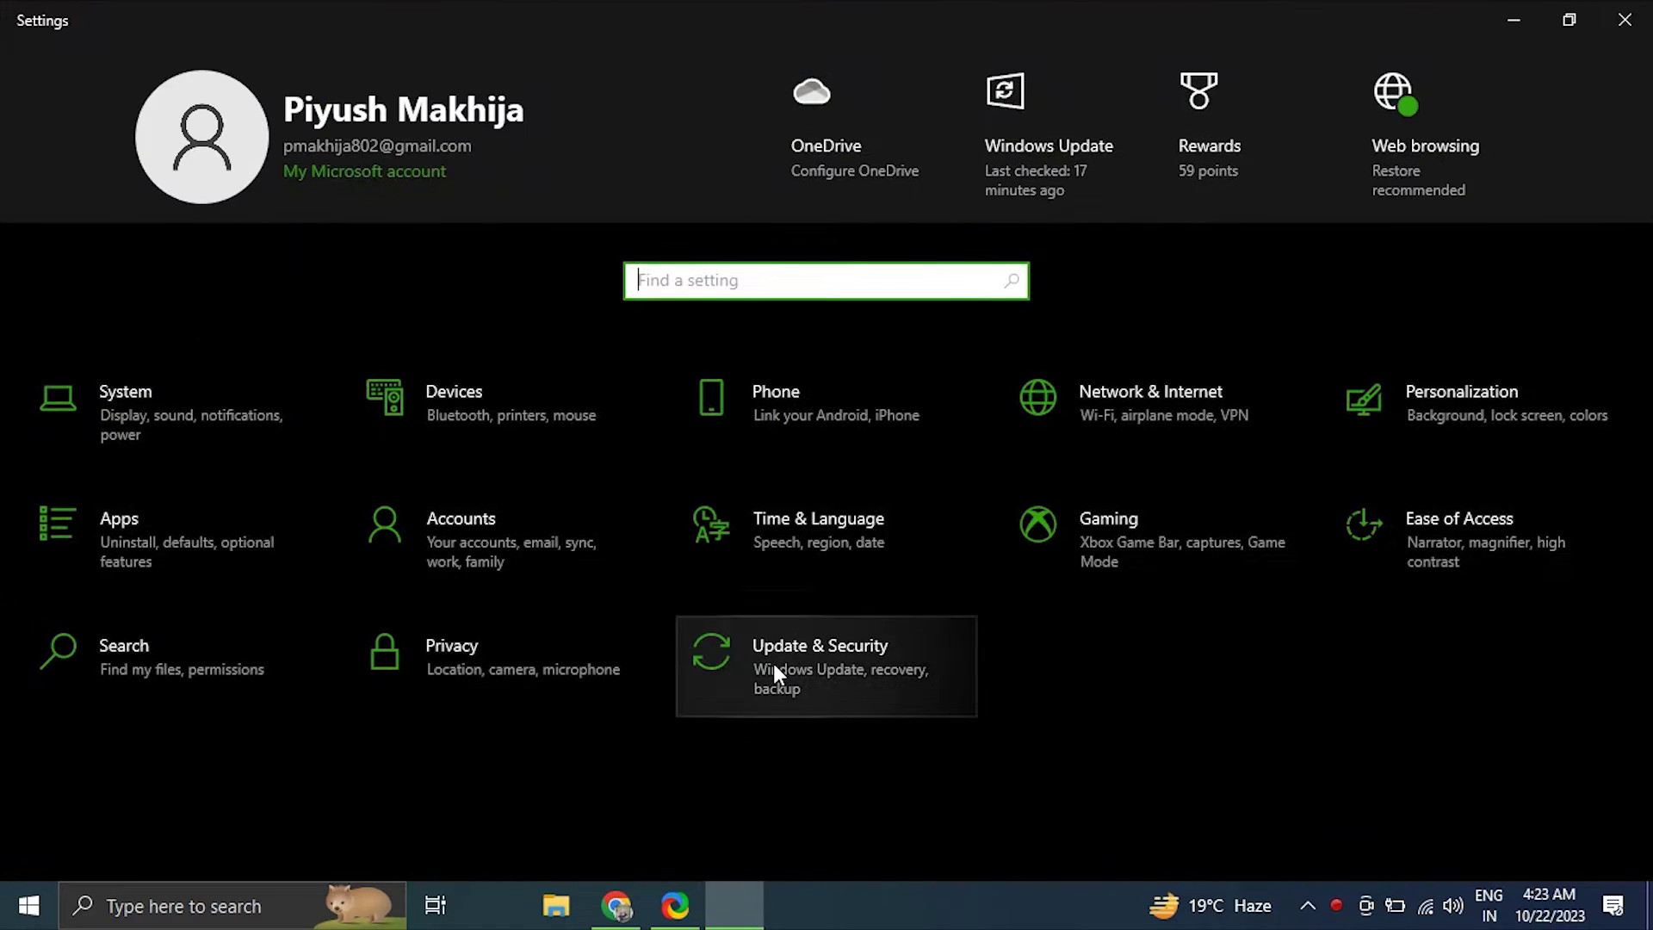
left_click(812, 672)
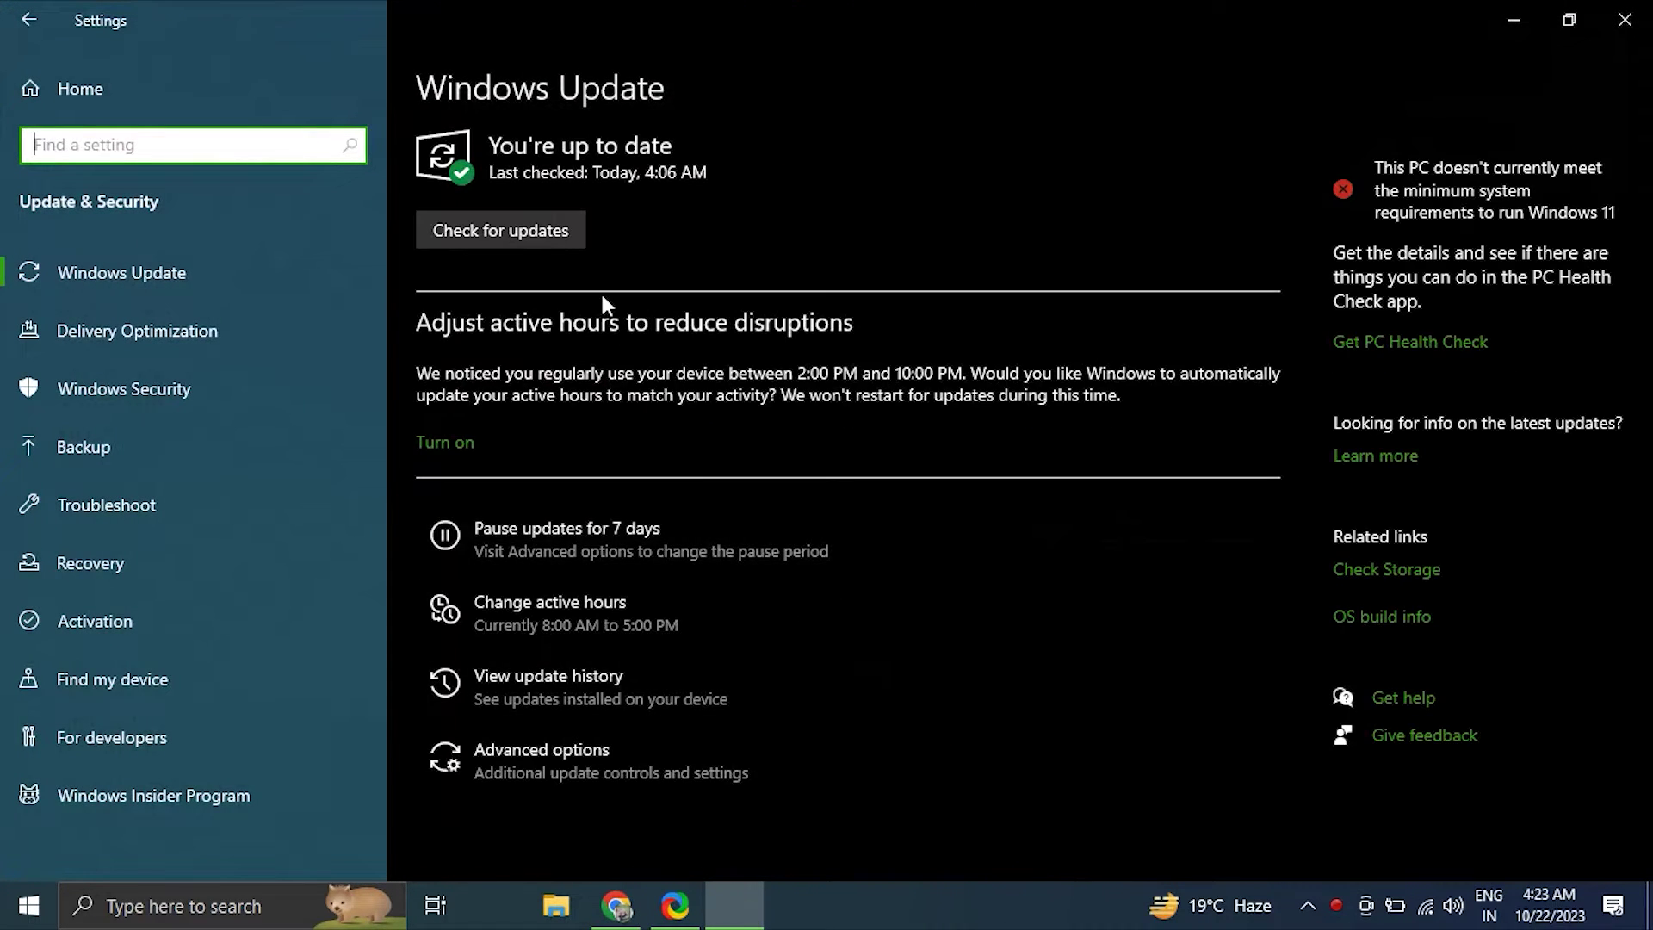
left_click(556, 217)
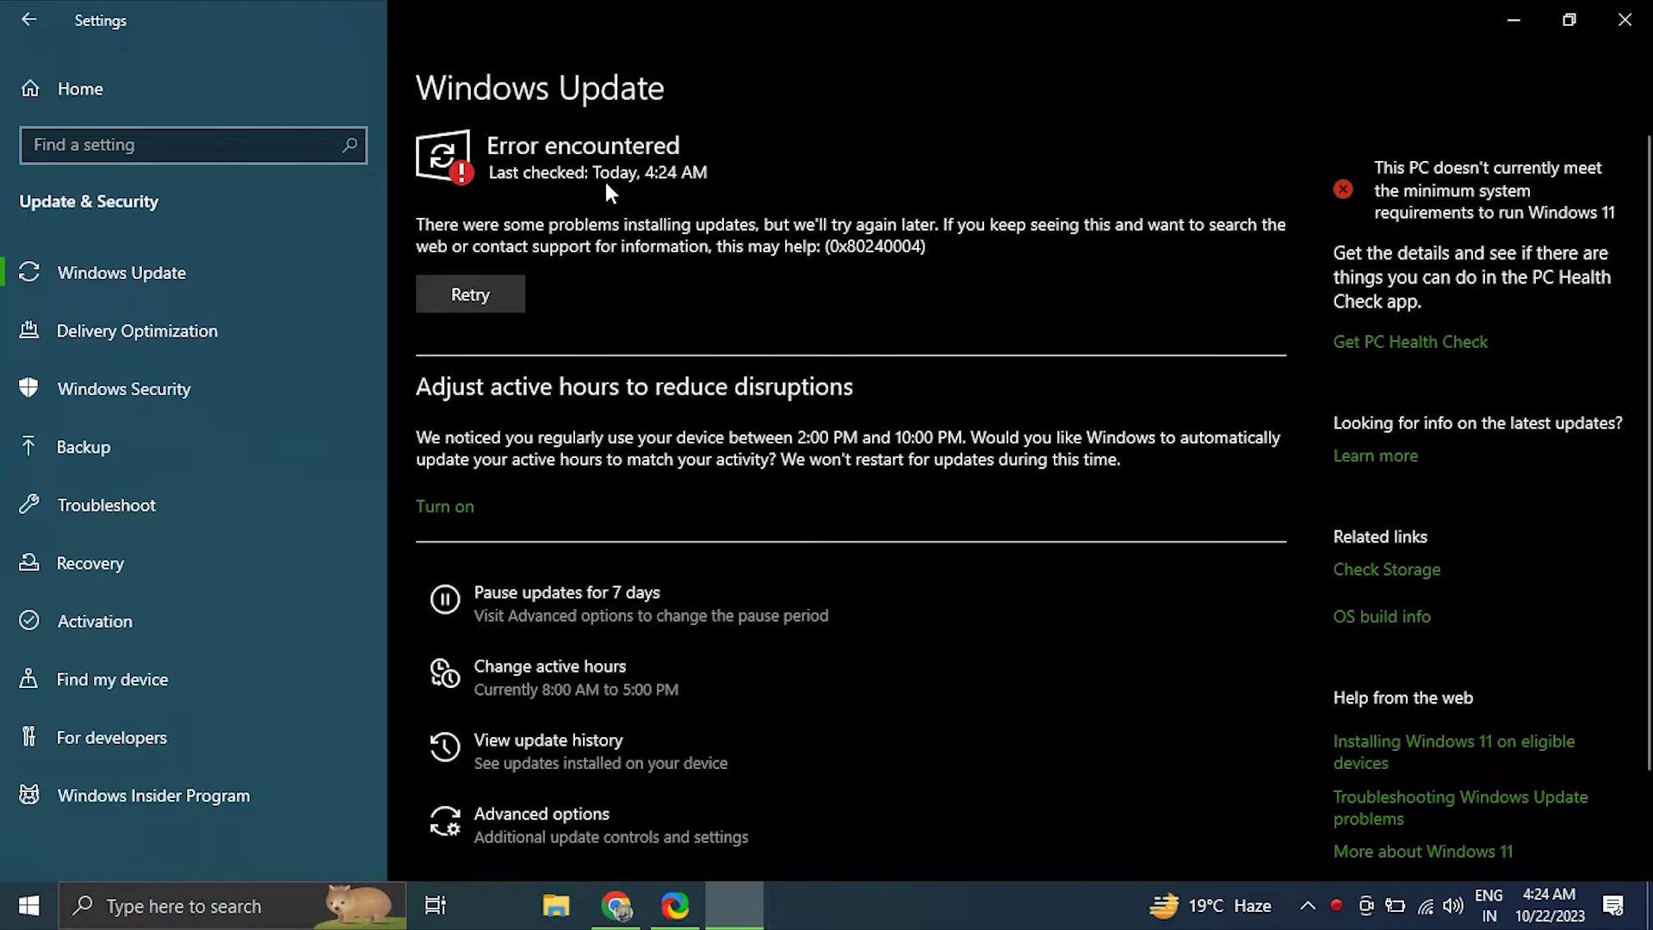
left_click(1624, 19)
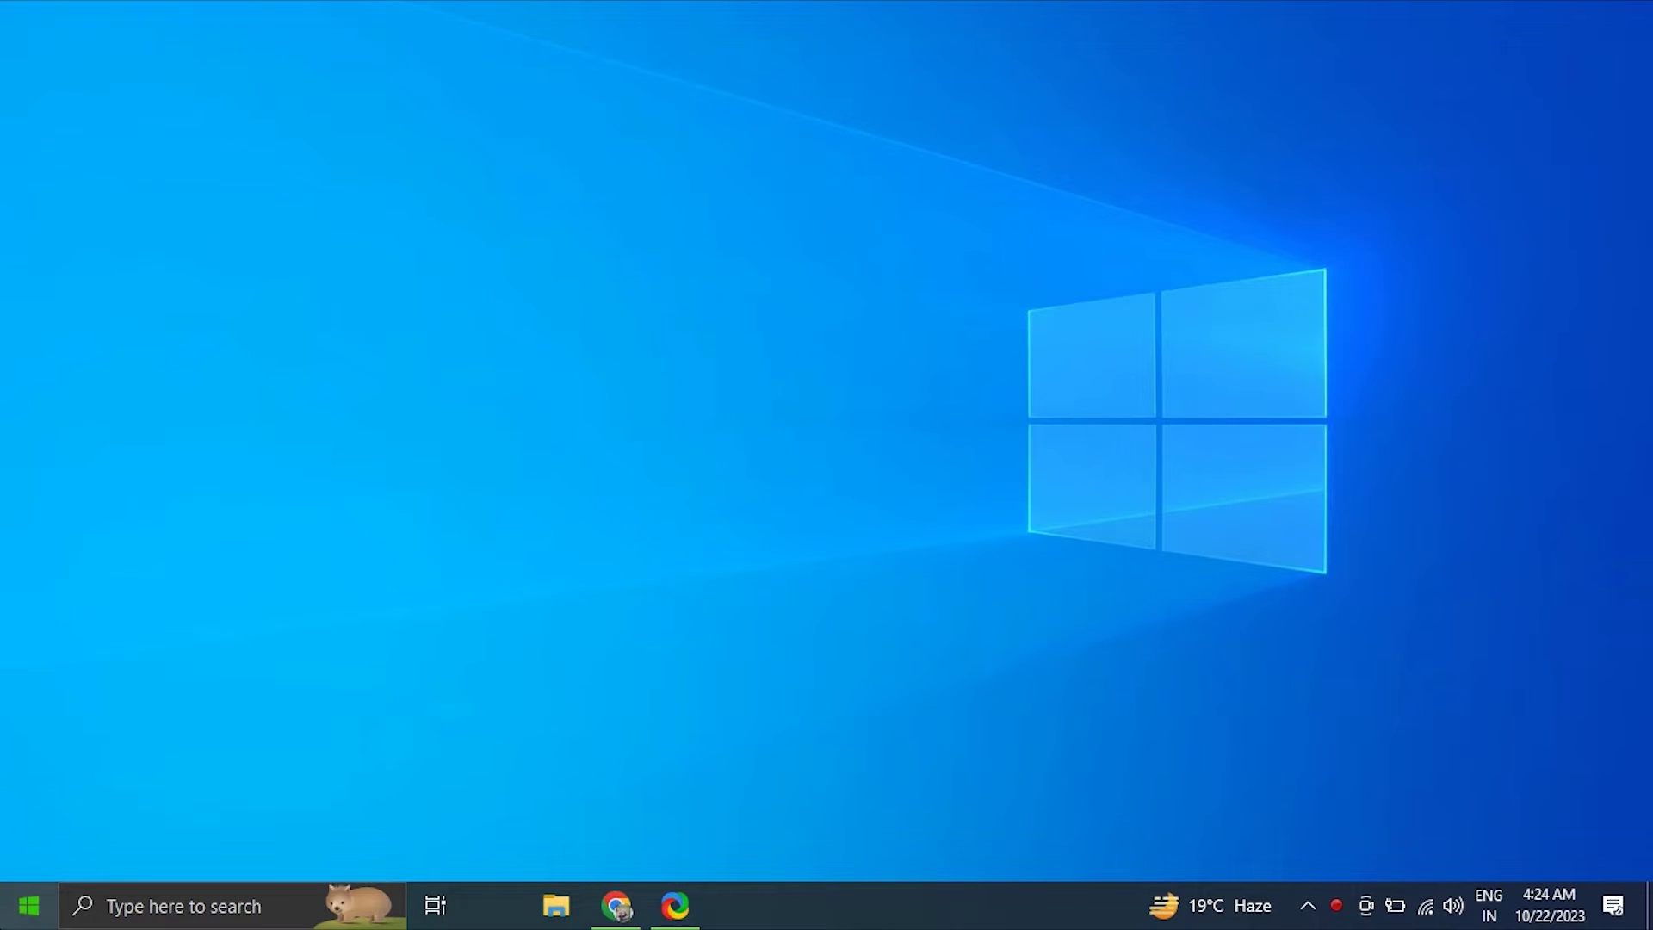
left_click(29, 904)
left_click(29, 857)
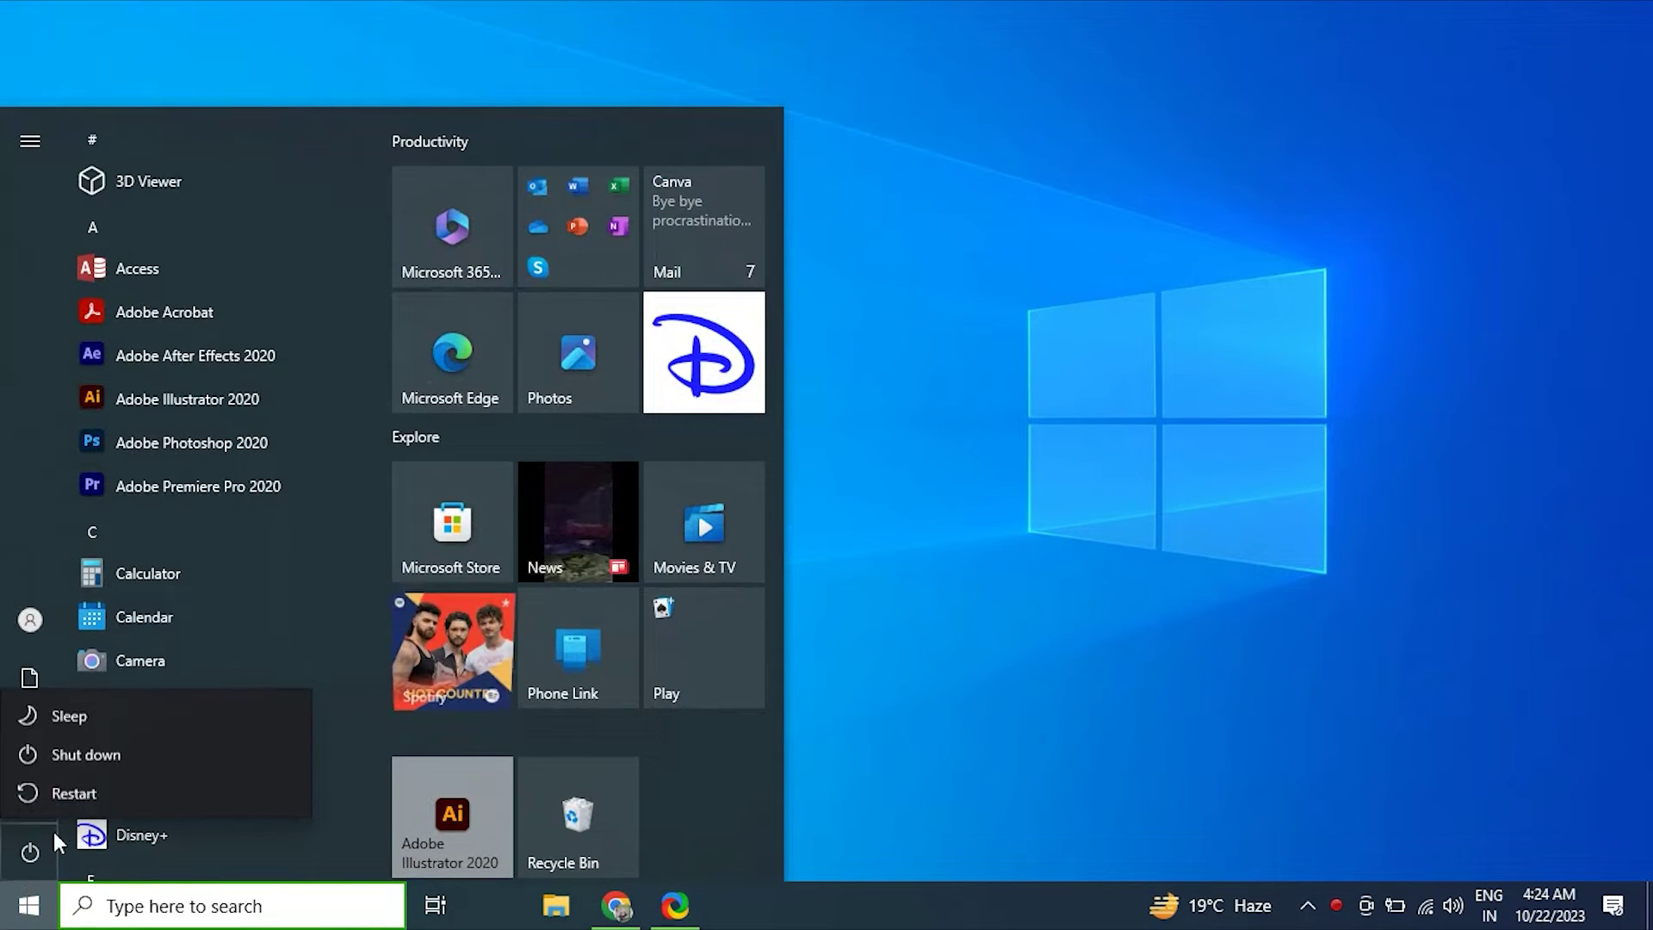
left_click(86, 793)
left_click(1041, 575)
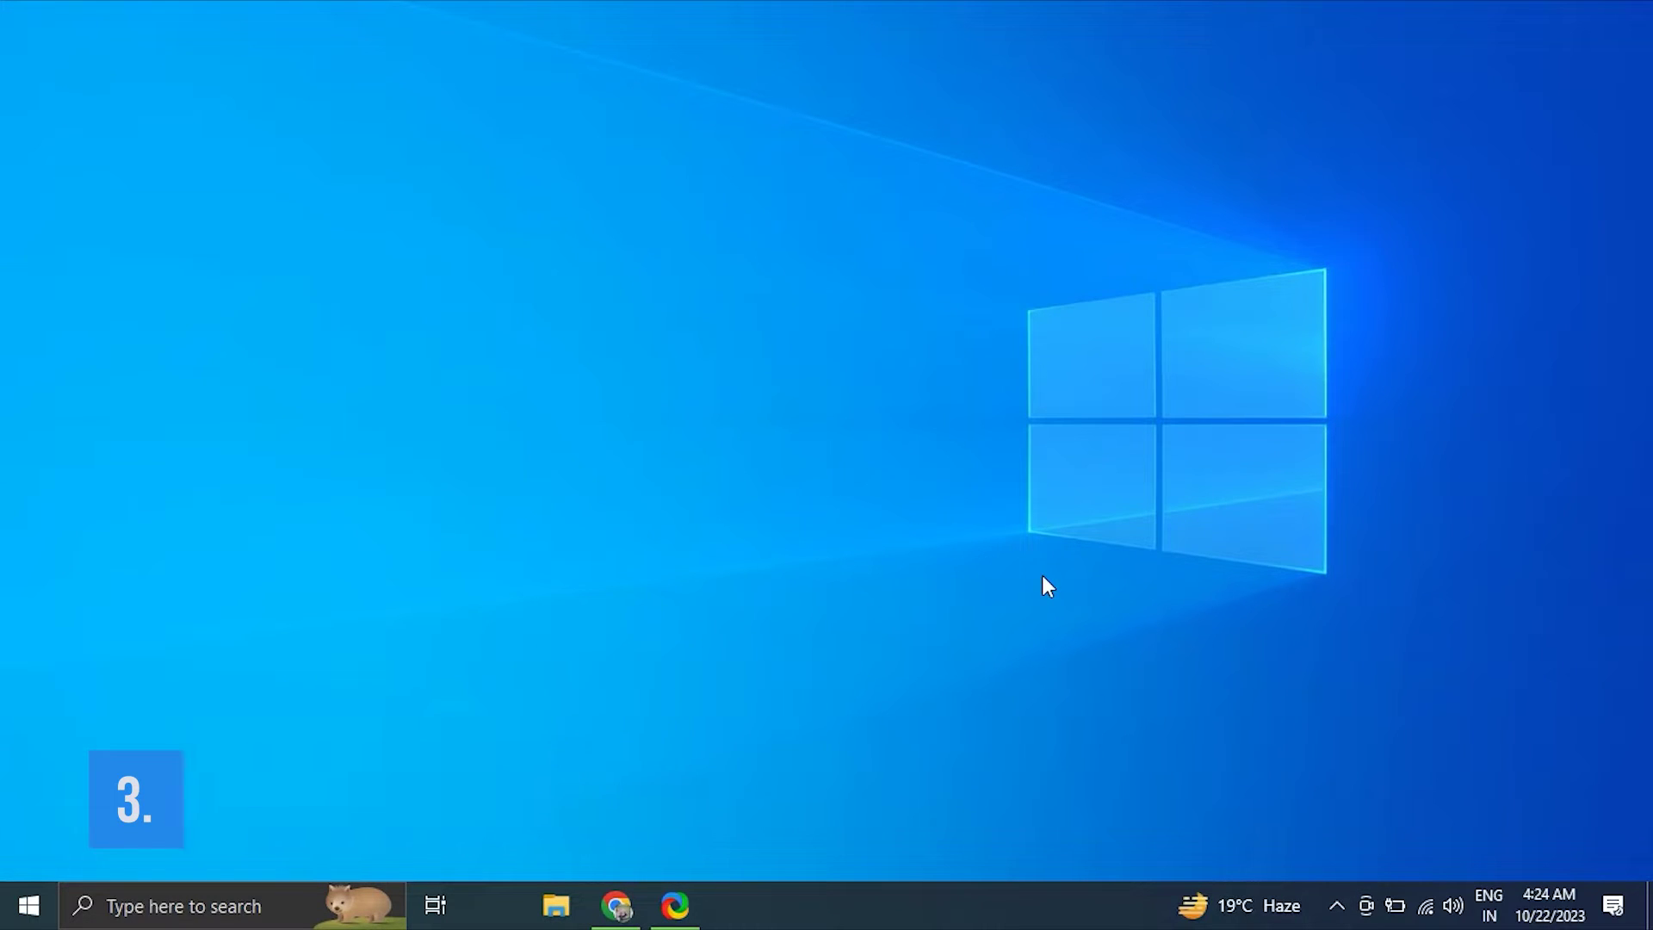
right_click(1044, 399)
left_click(1139, 697)
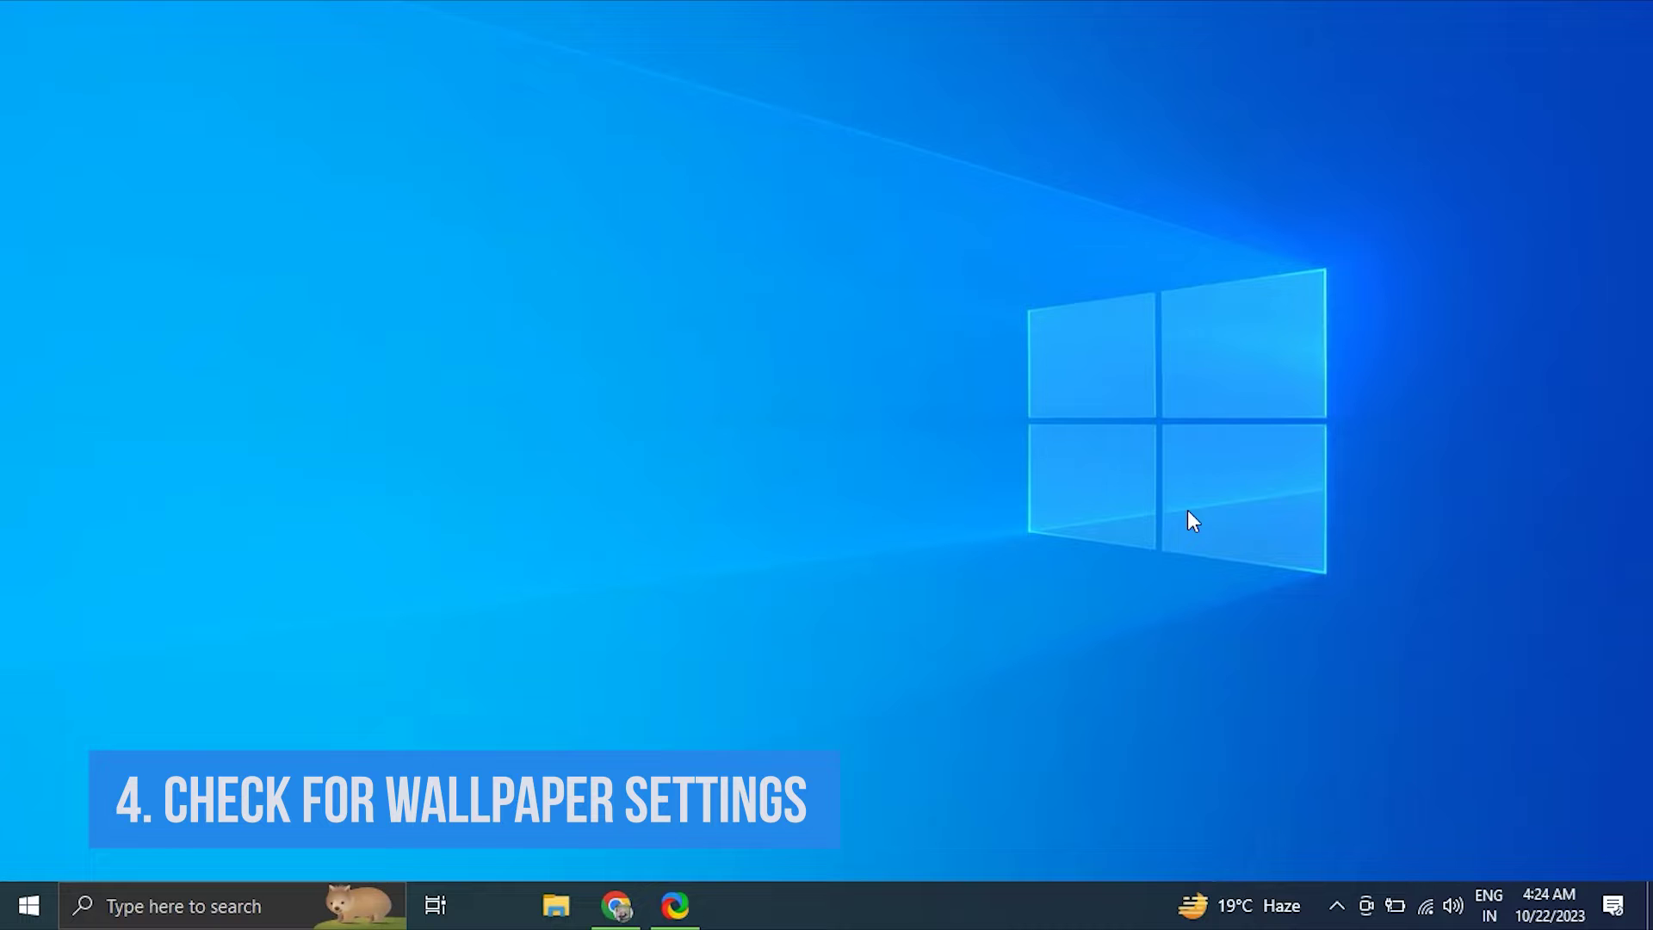
right_click(1188, 511)
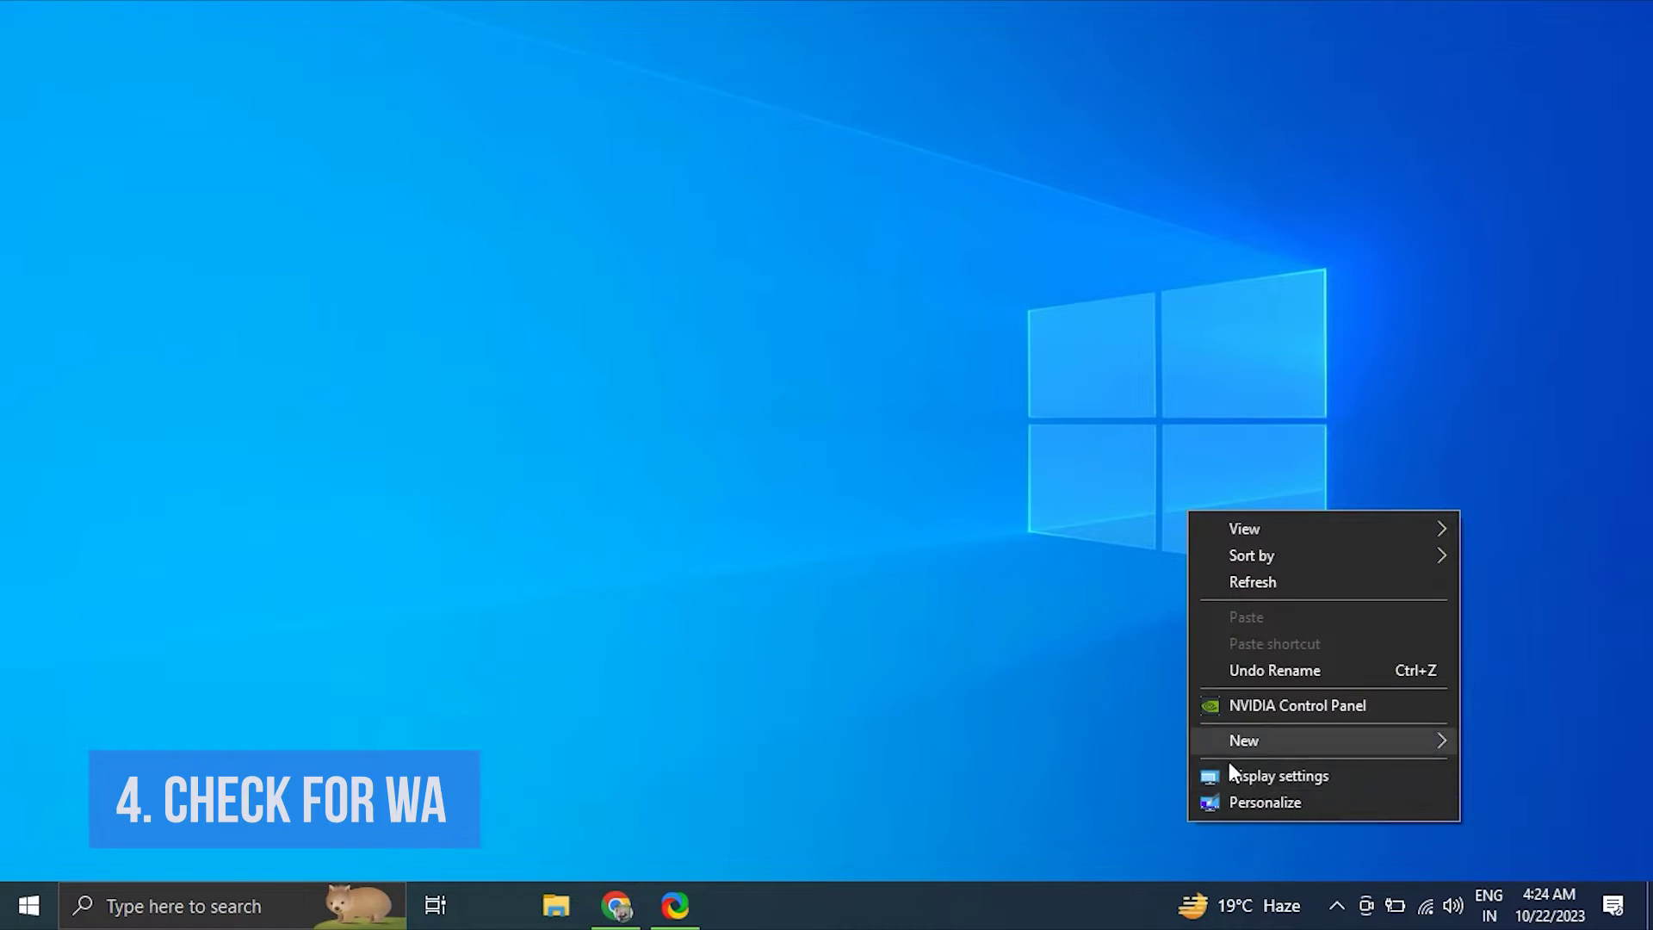
left_click(1242, 807)
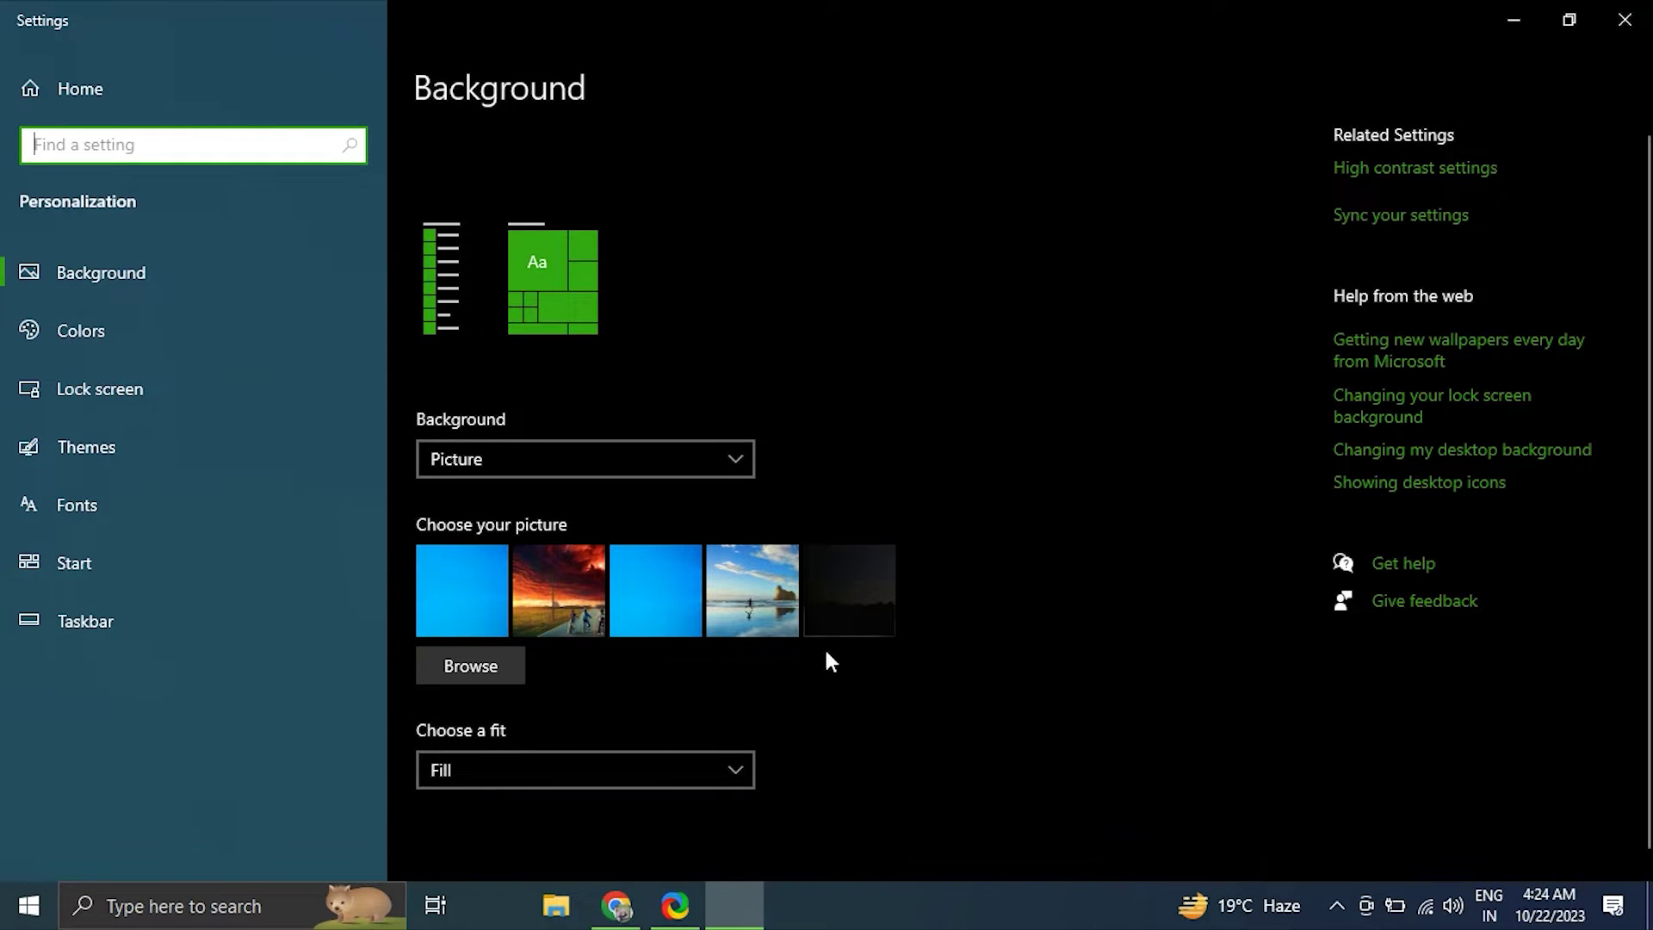
left_click(675, 454)
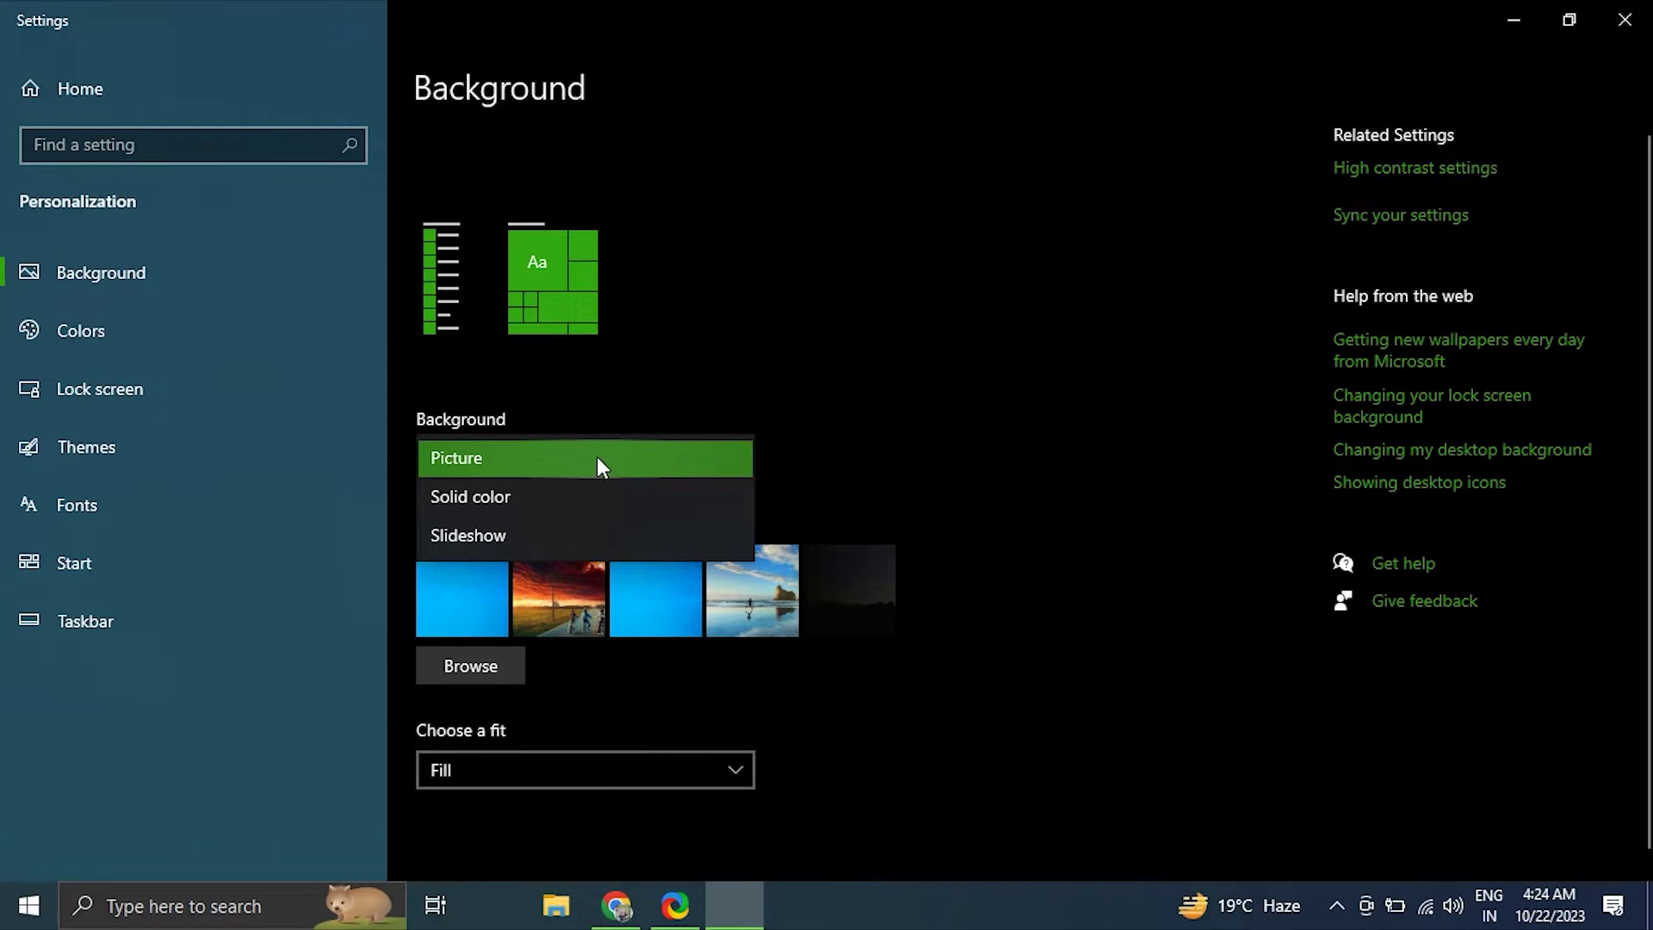
left_click(917, 452)
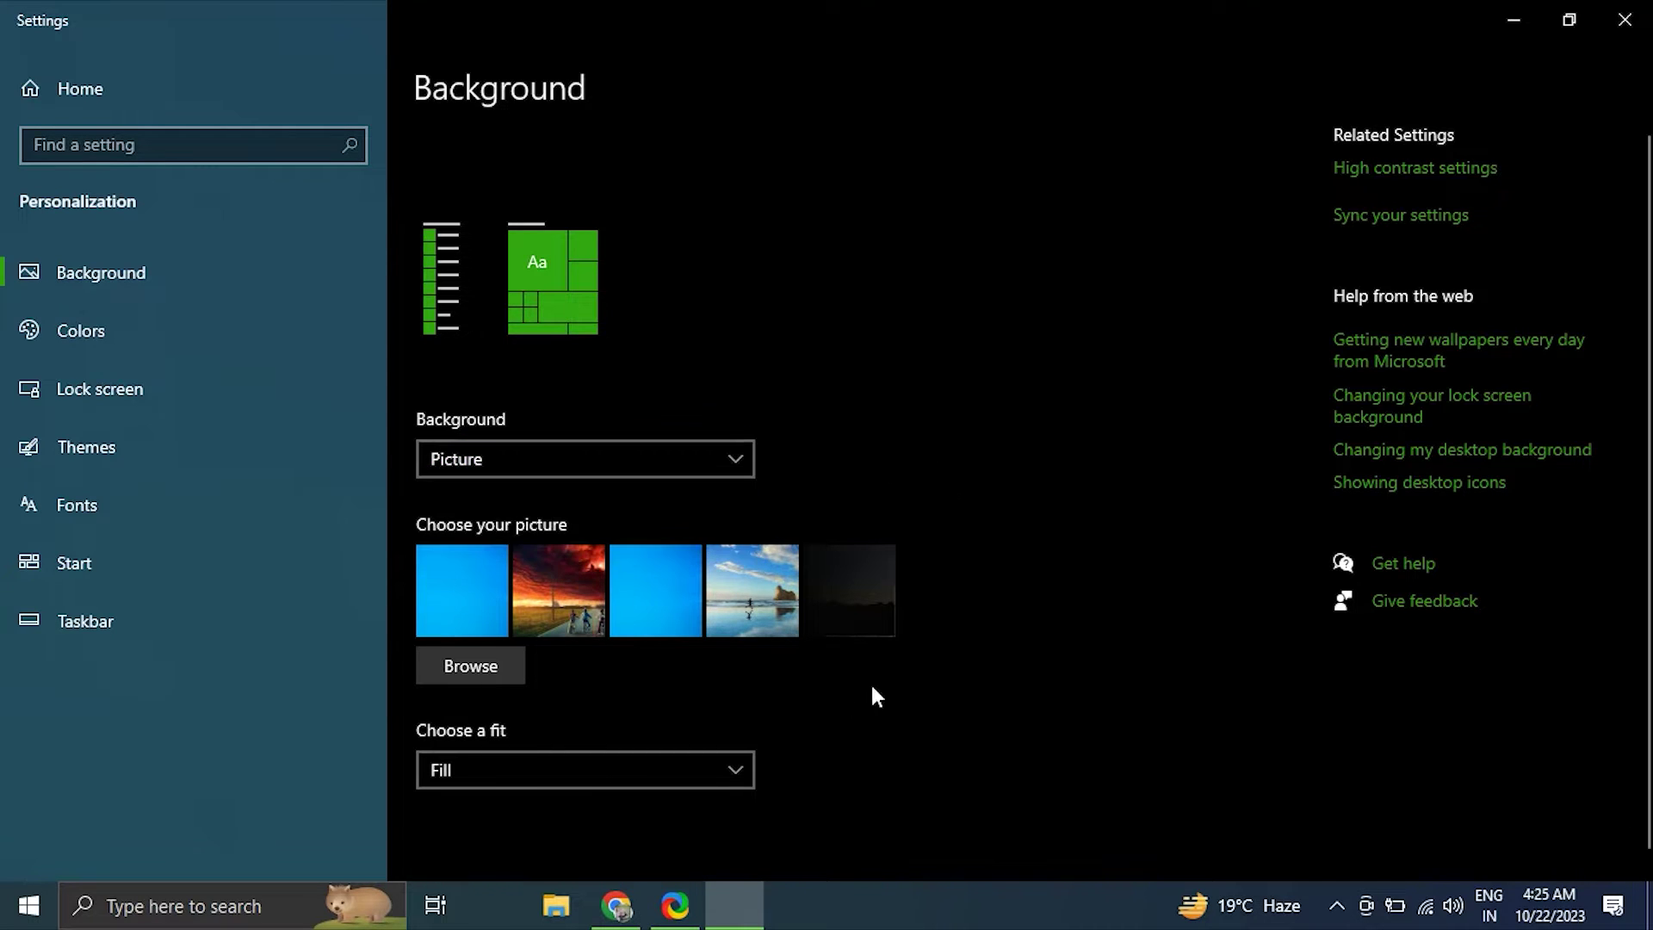
left_click(627, 766)
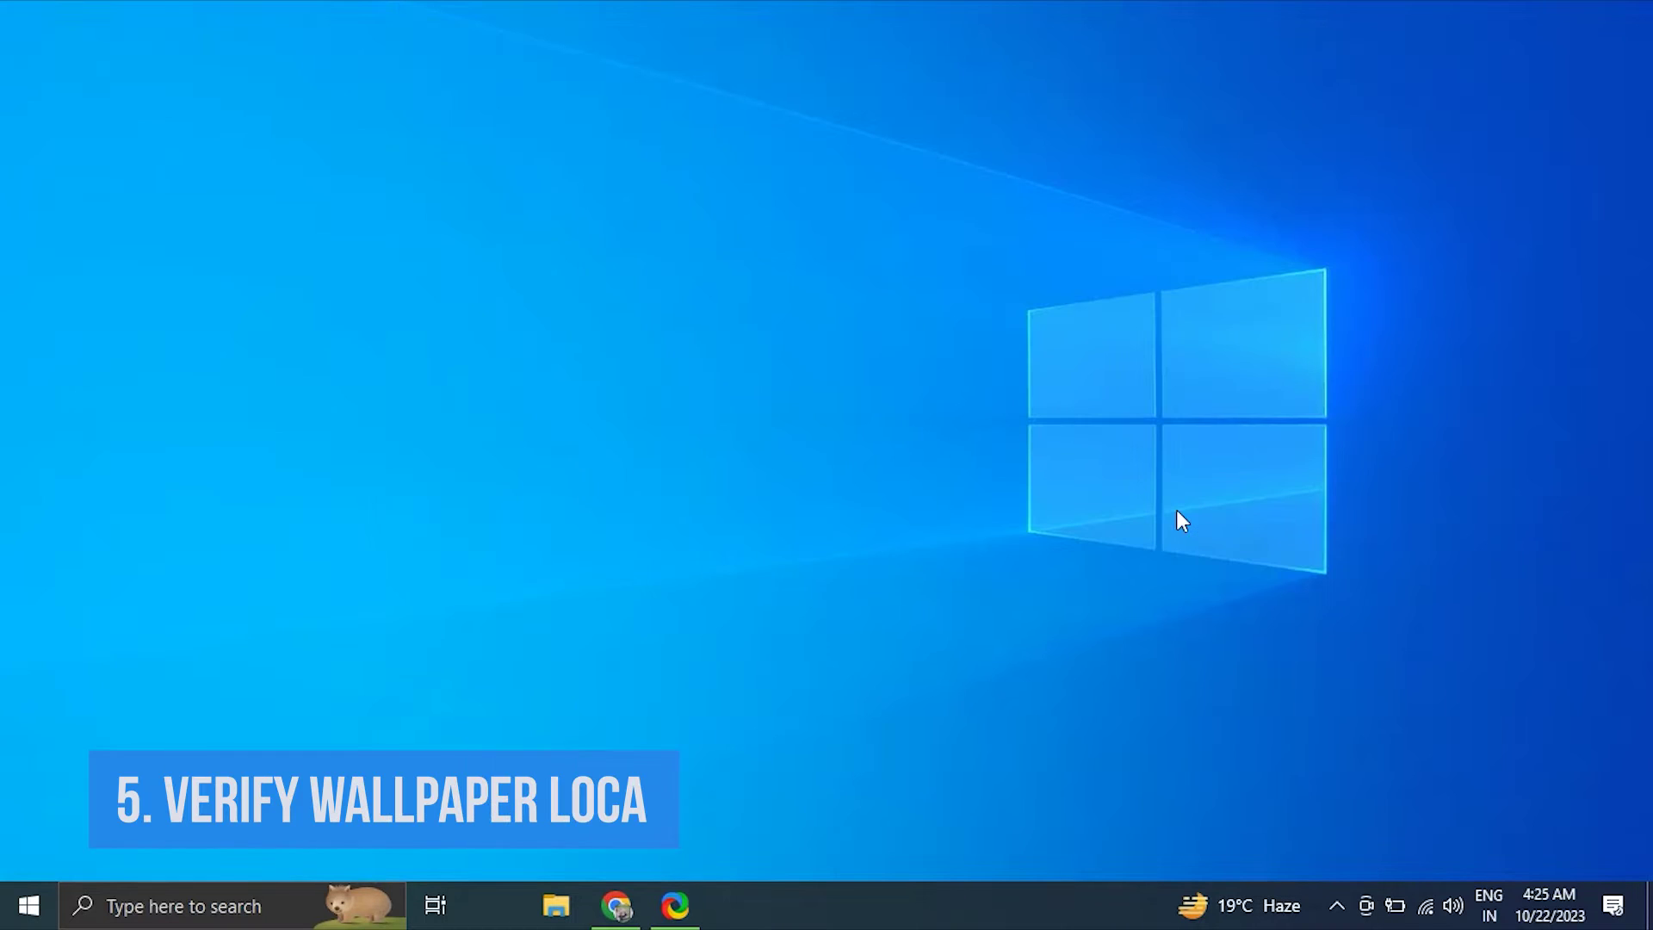
right_click(1051, 546)
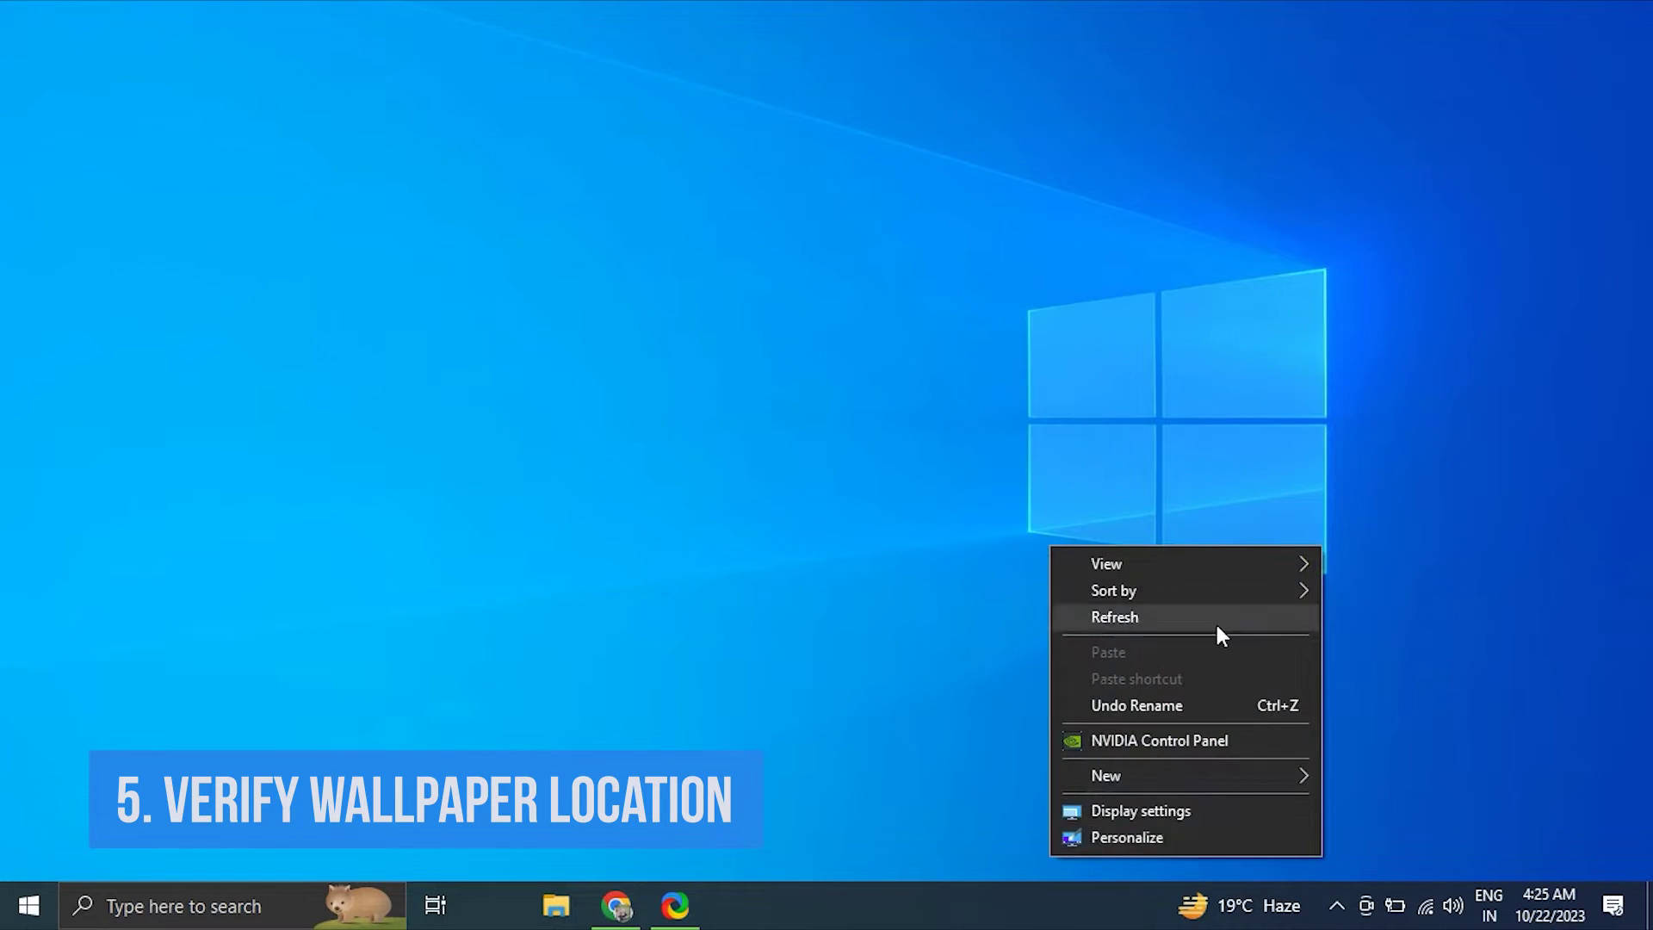
left_click(1191, 839)
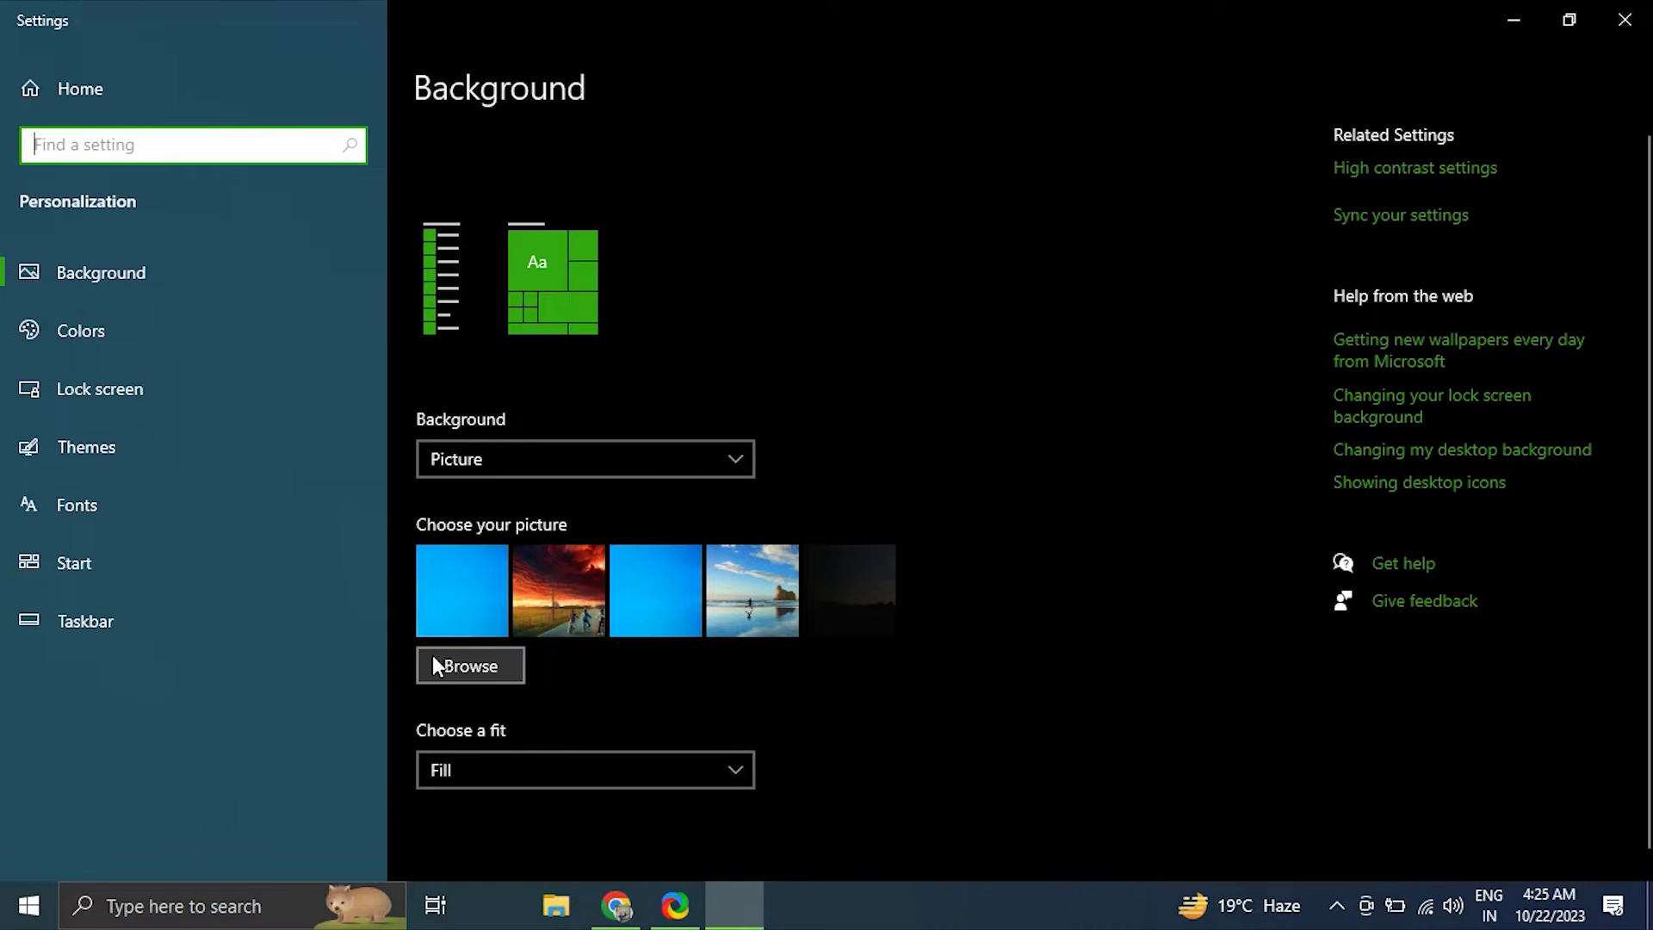
left_click(478, 673)
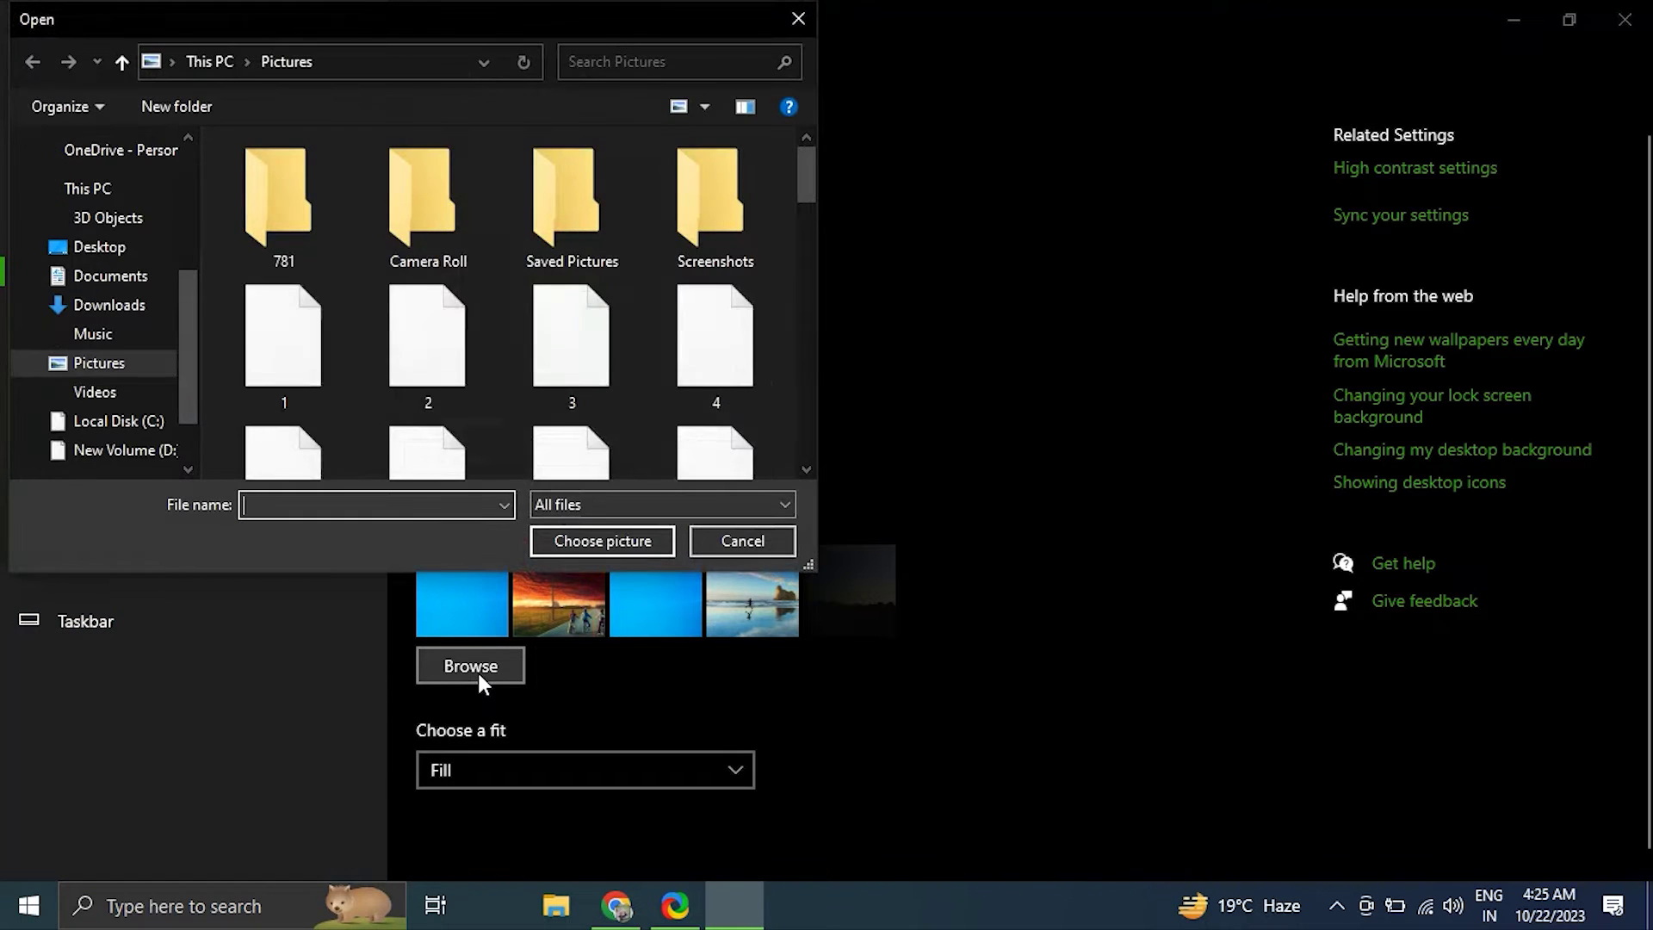
left_click(107, 275)
left_click(117, 306)
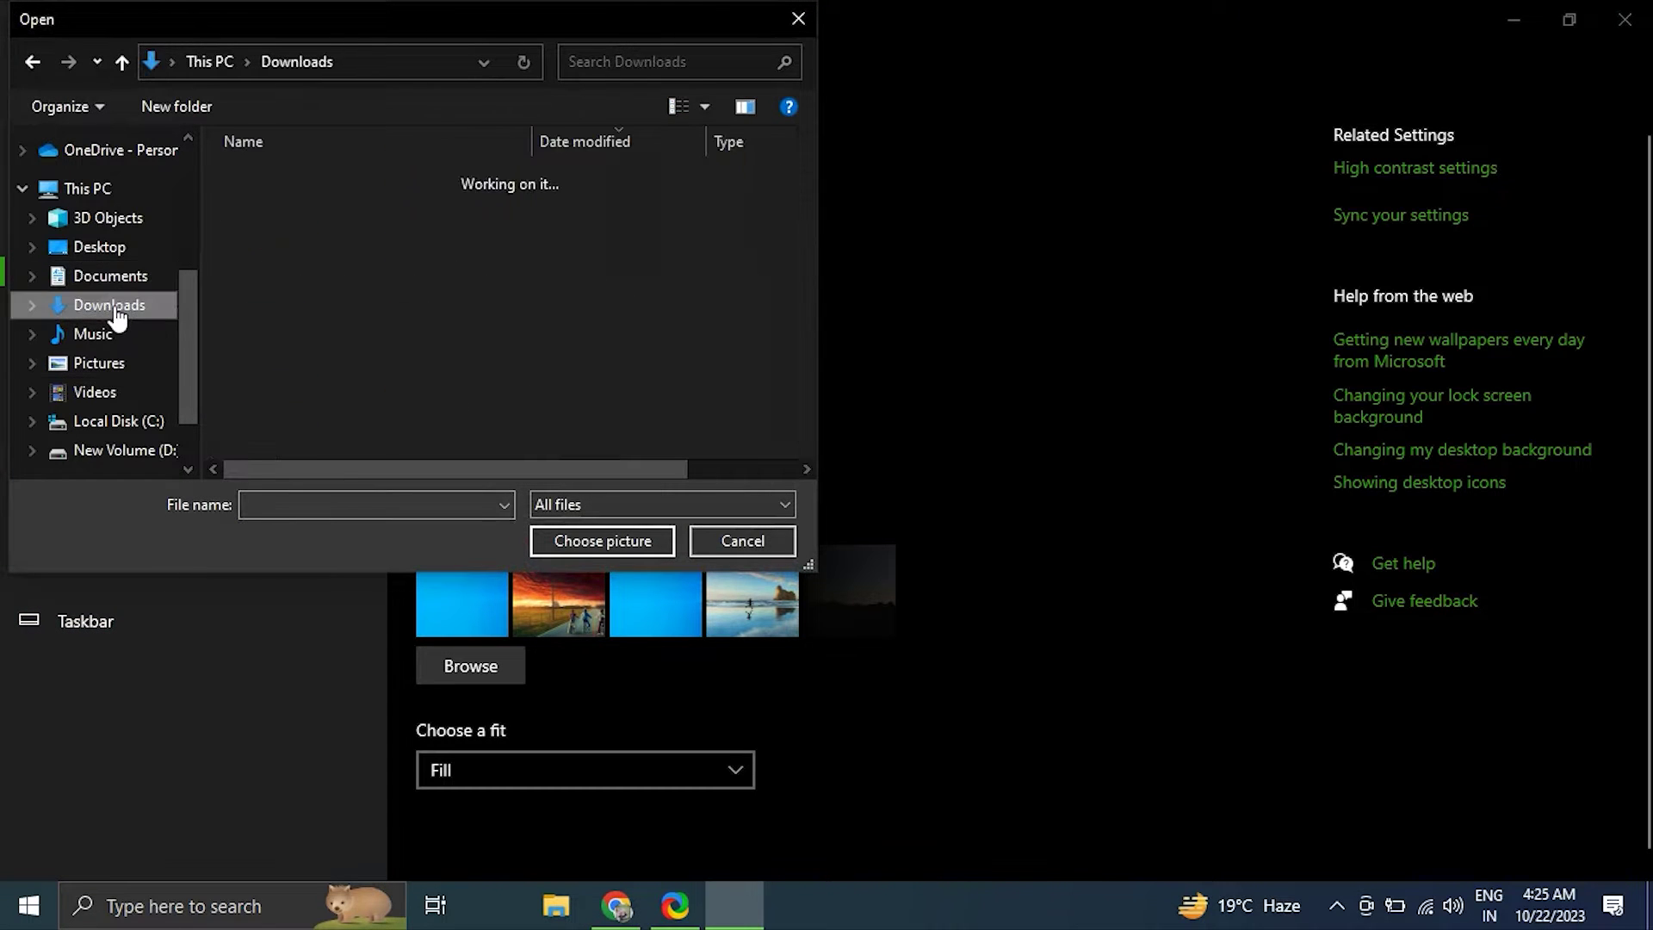
left_click(293, 210)
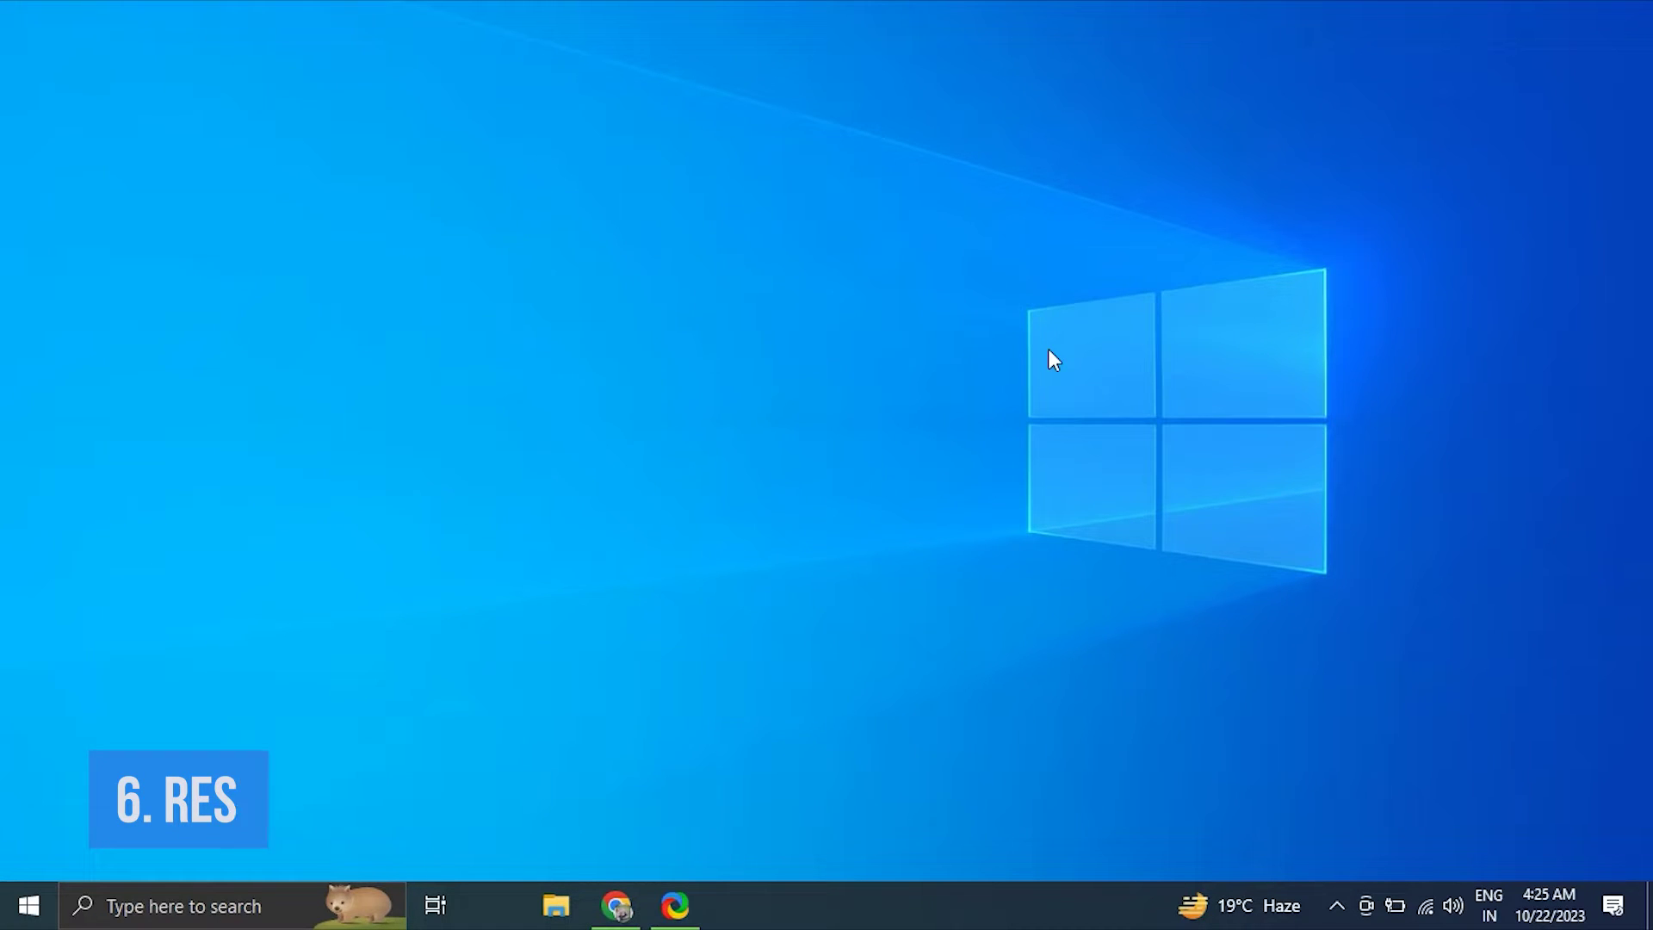
right_click(1047, 349)
left_click(1138, 650)
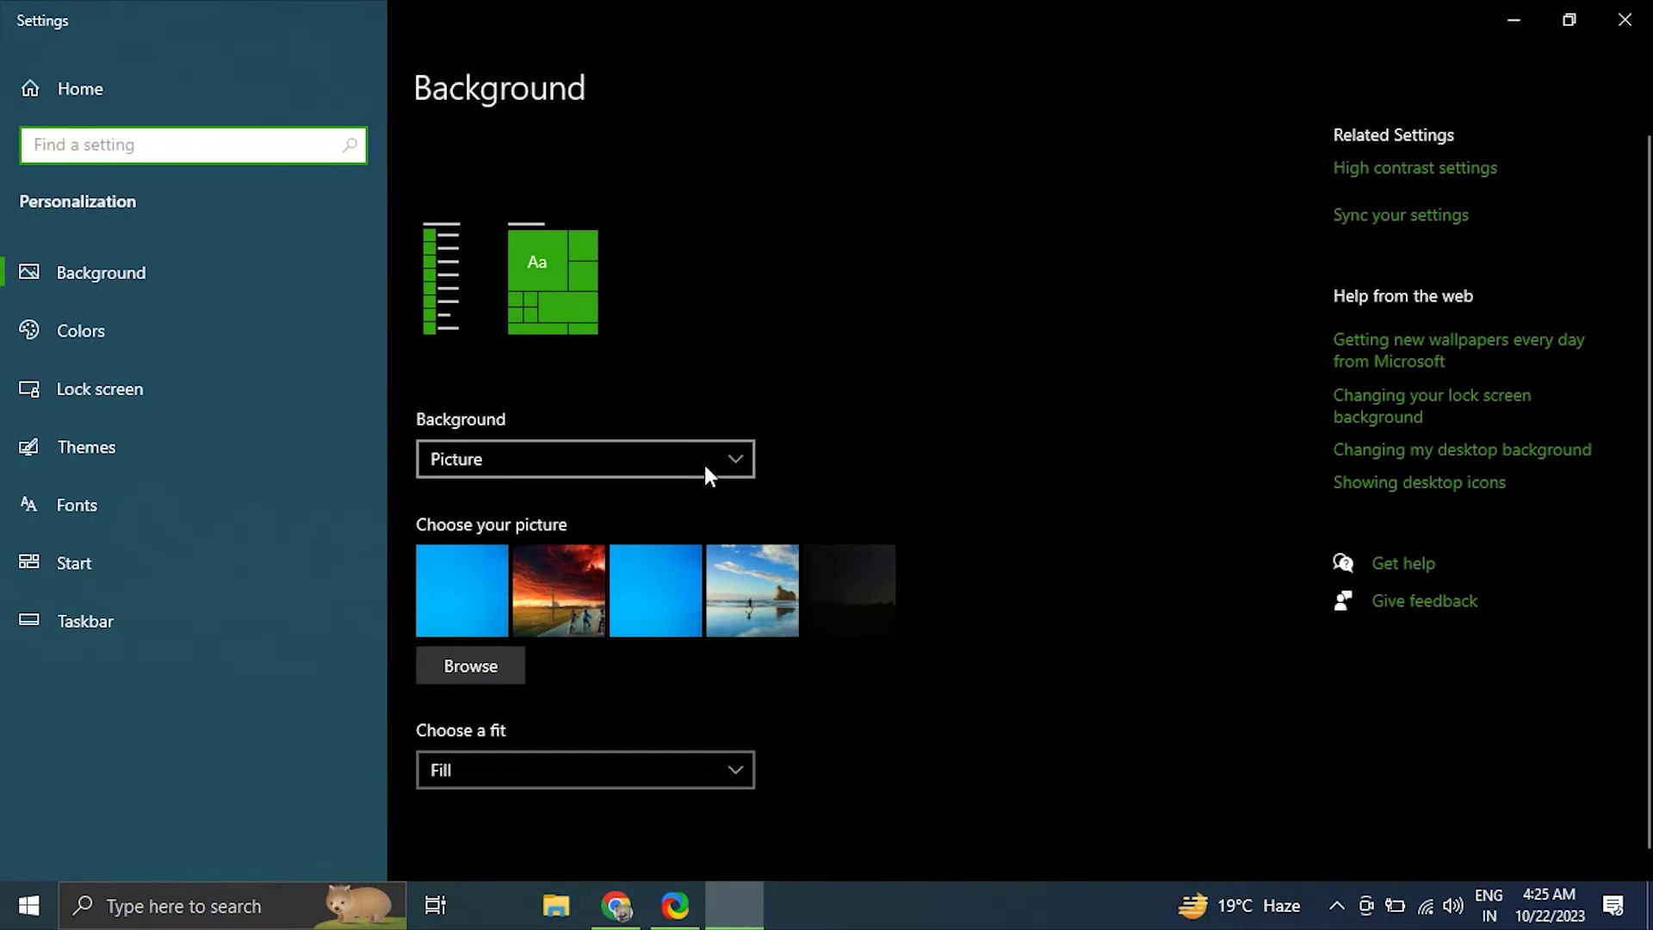
left_click(693, 458)
left_click(535, 536)
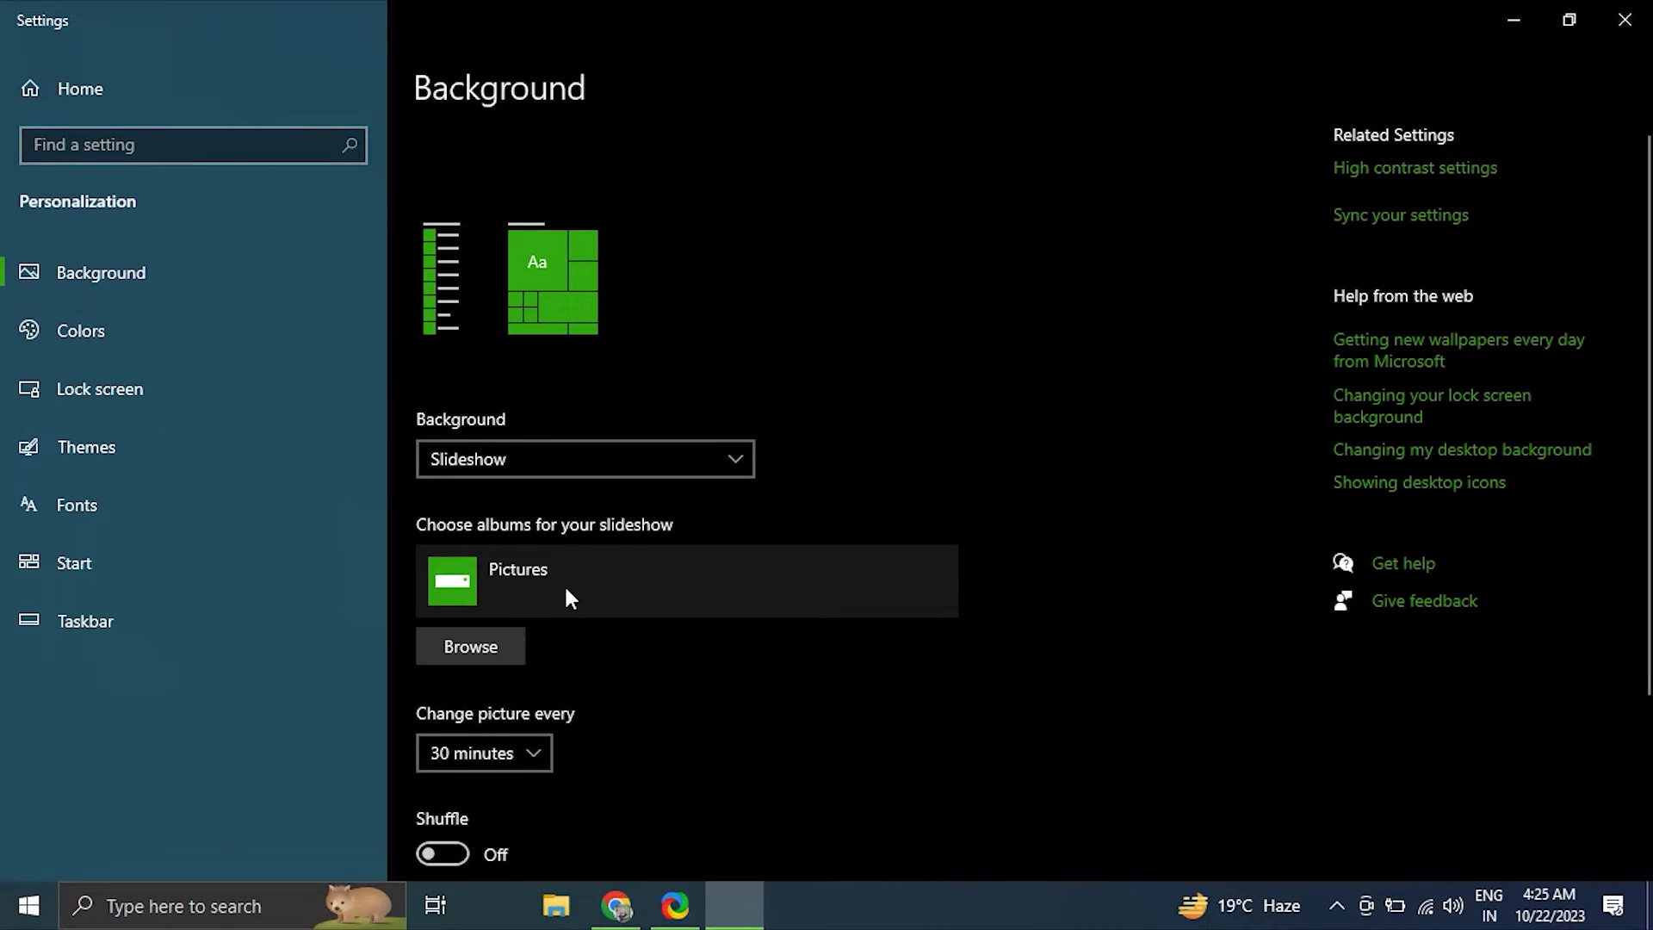
left_click(499, 639)
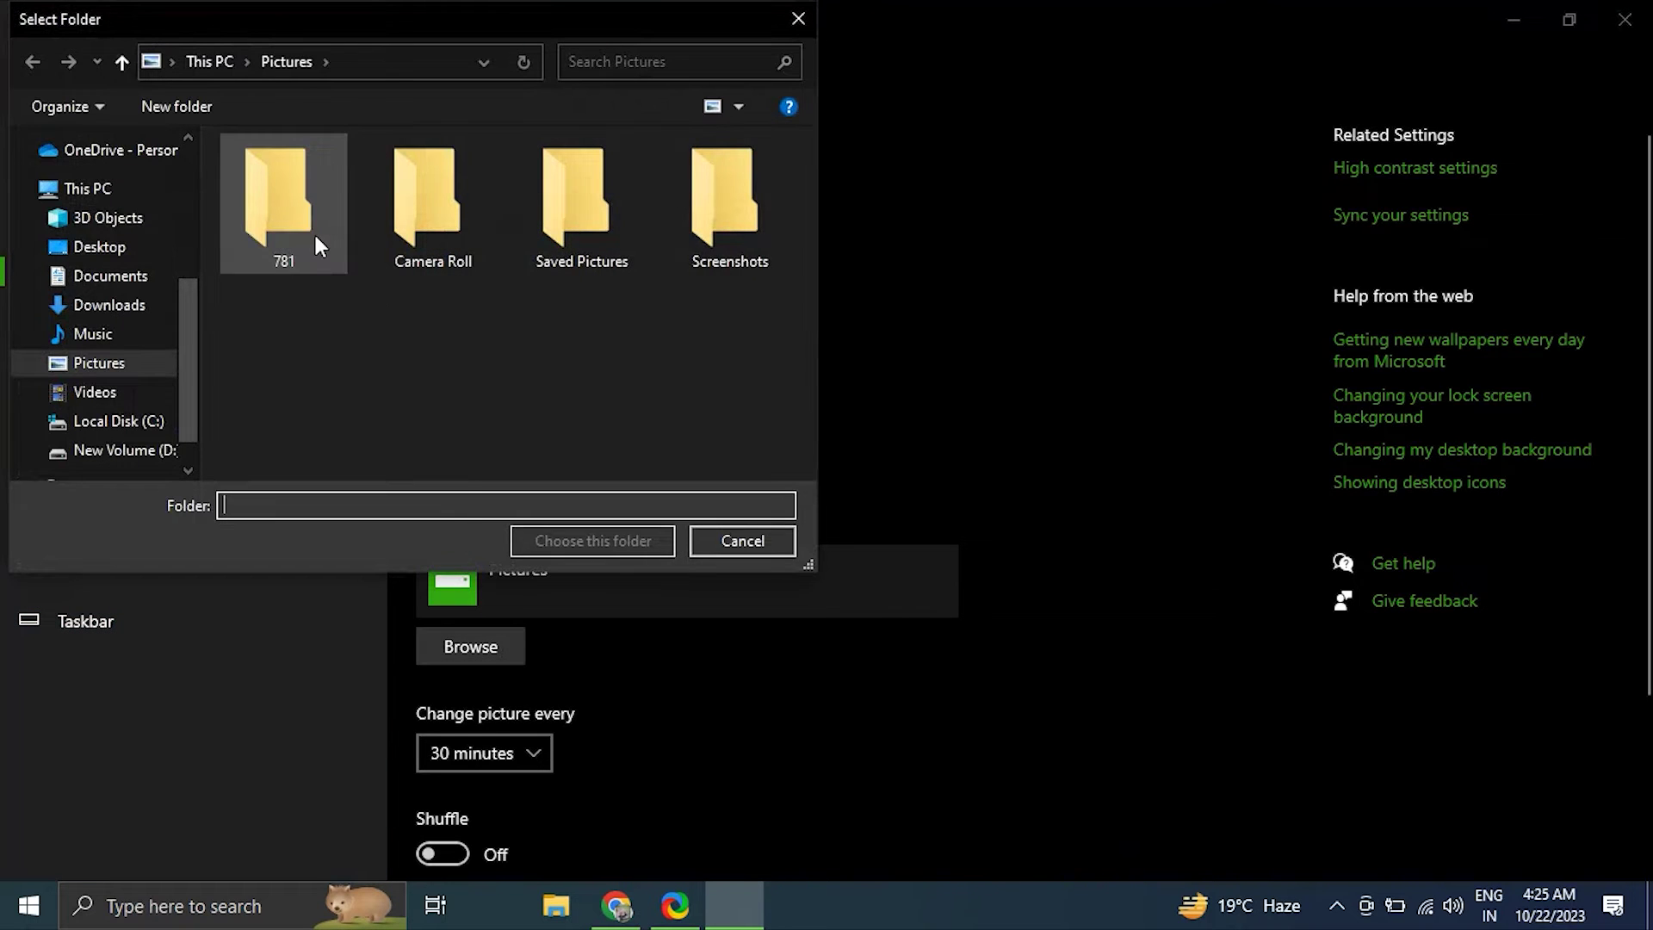
left_click(315, 235)
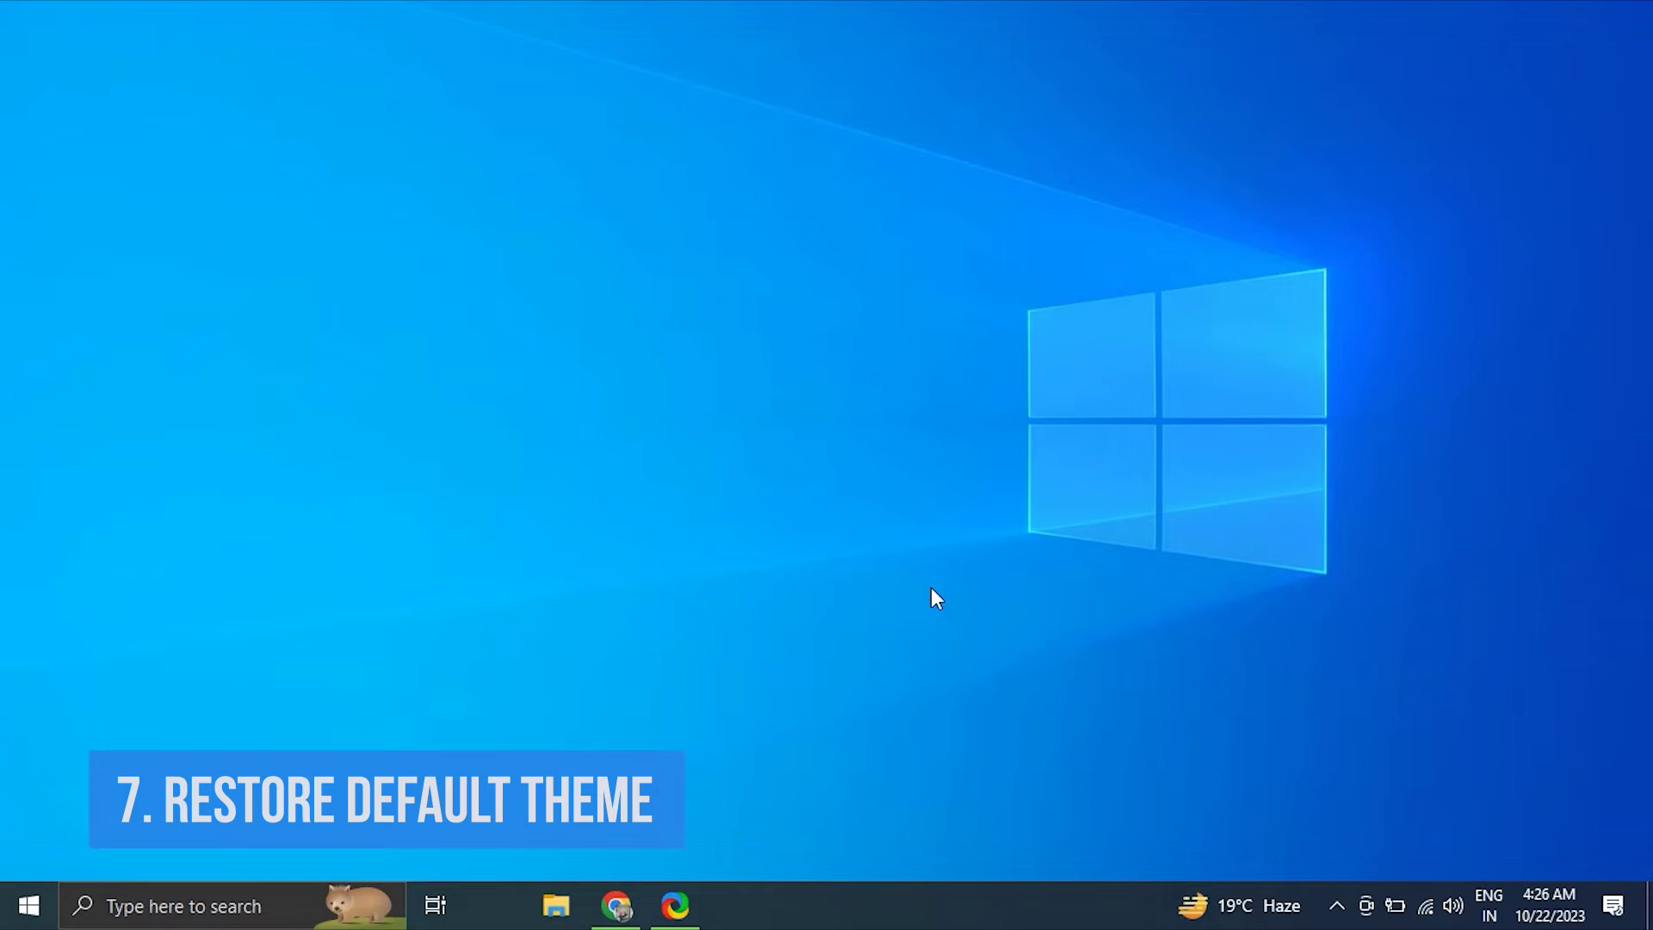
right_click(932, 587)
left_click(973, 579)
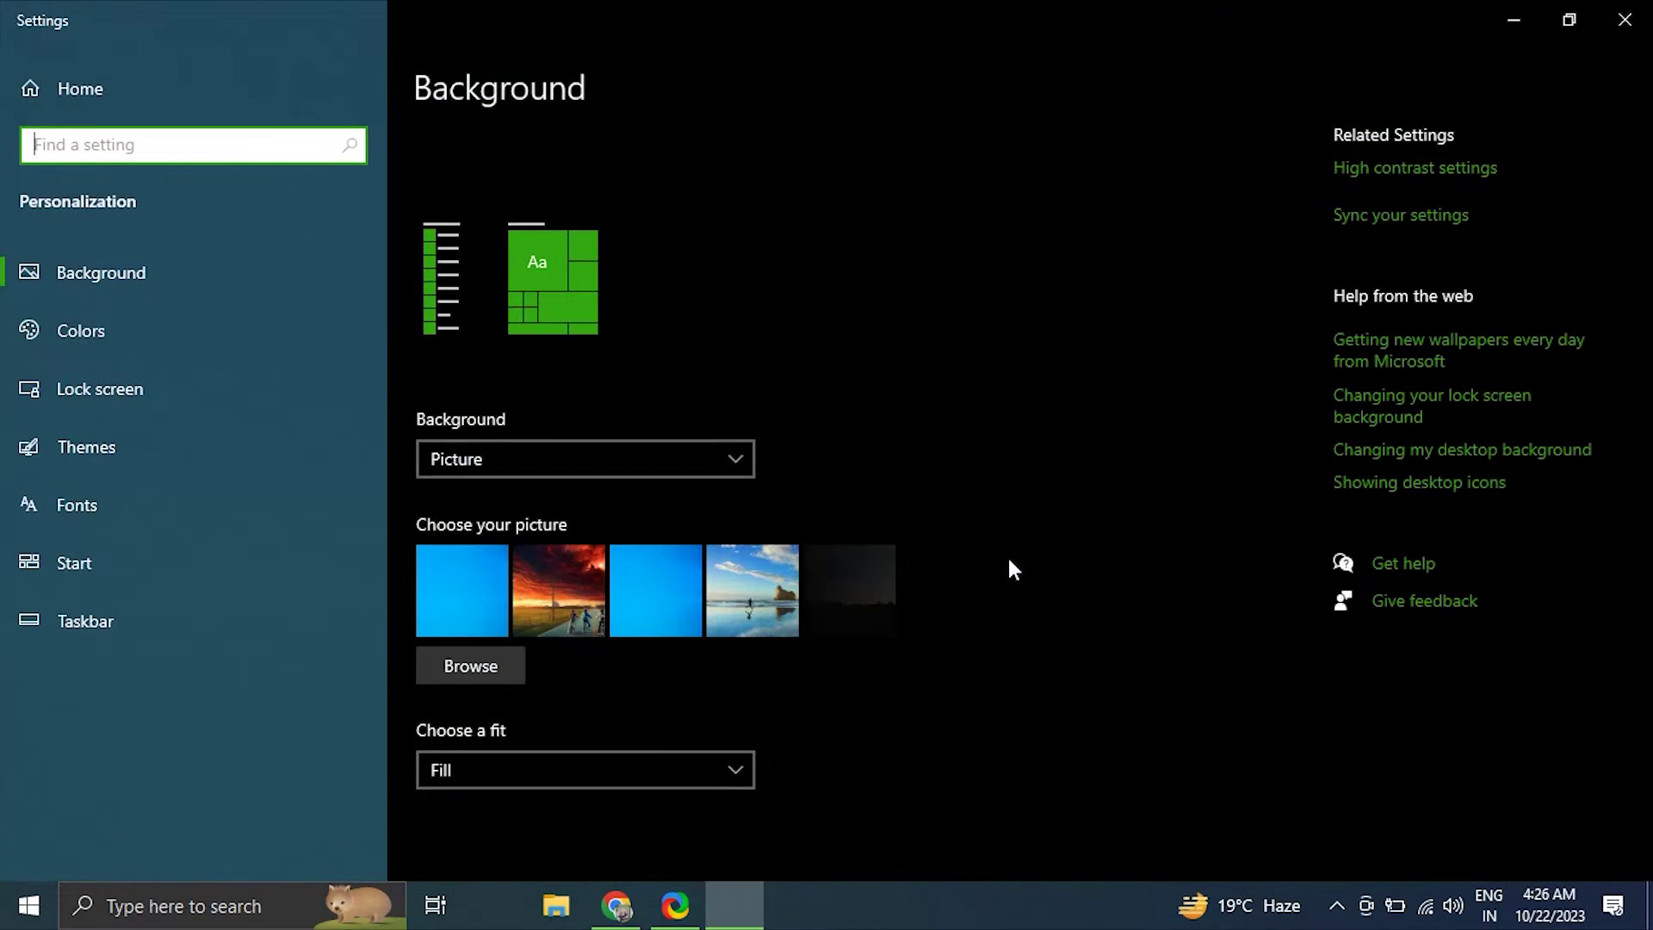
left_click(76, 424)
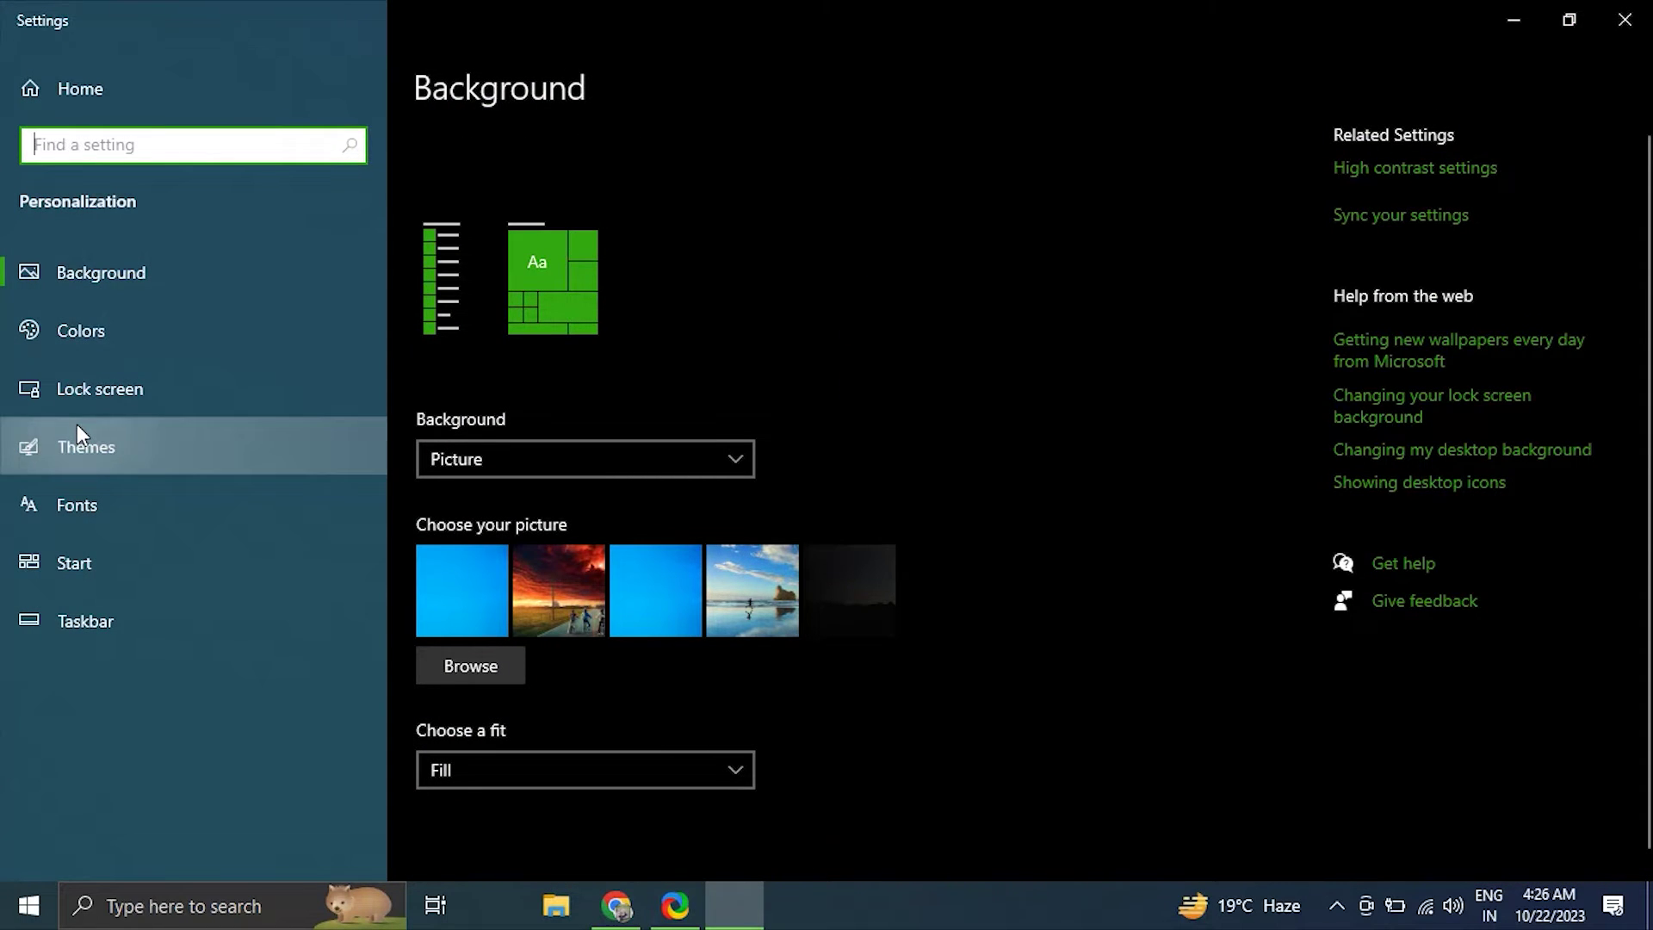
scroll(795, 637, "down", 2)
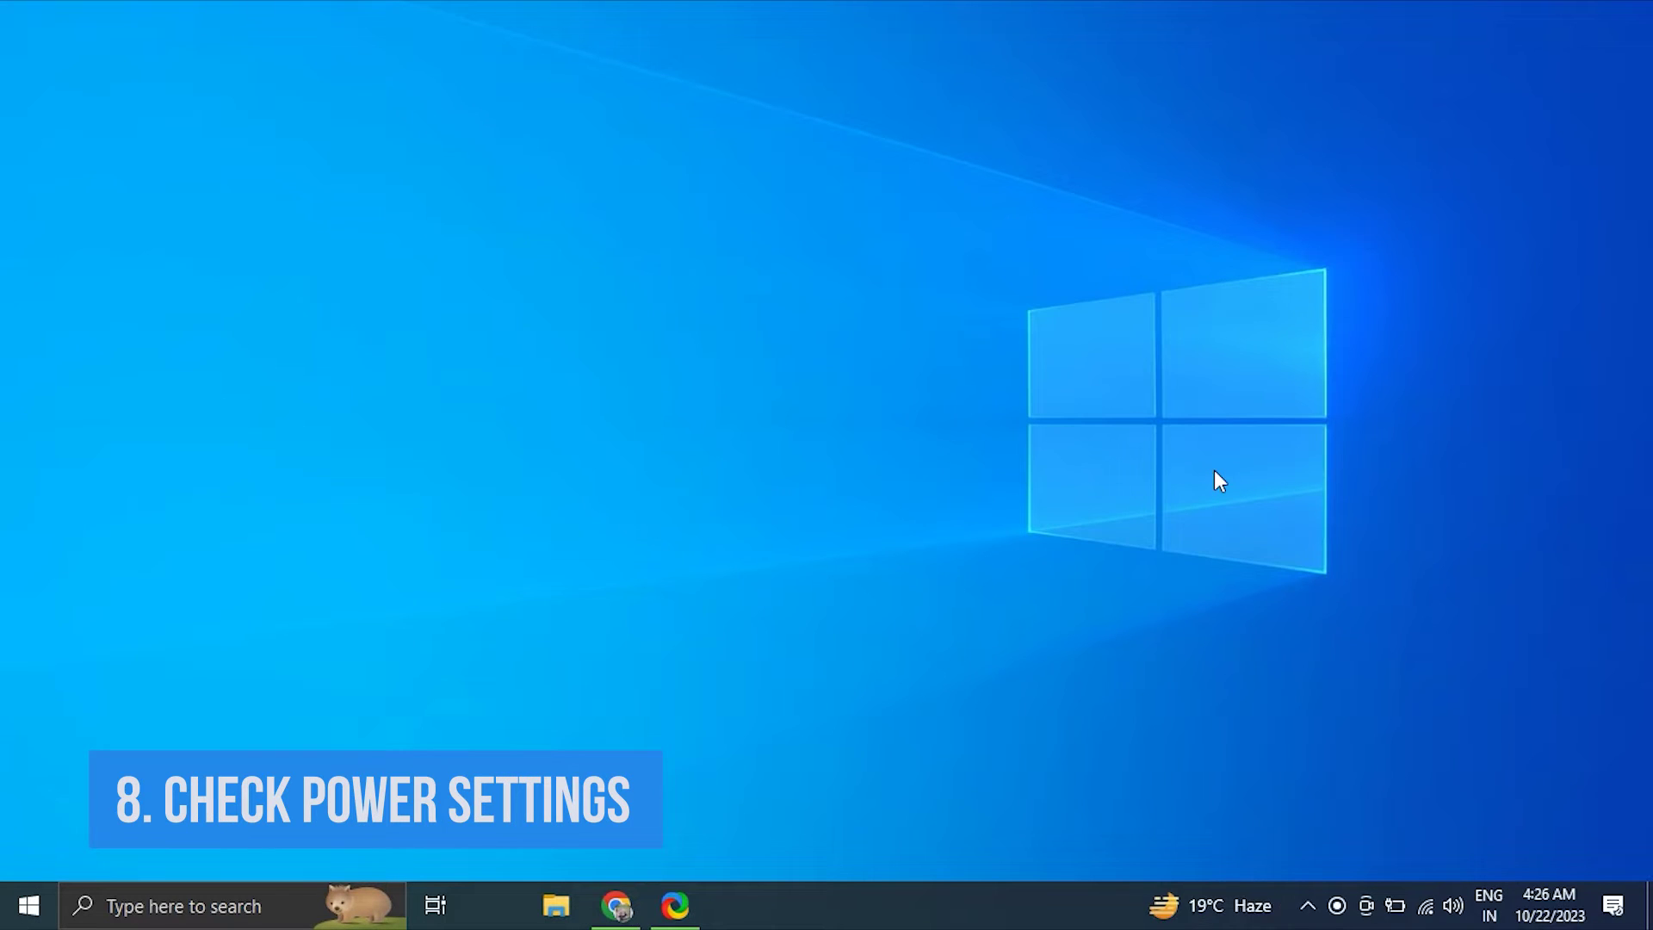
- Reach the Balanced power plan's advanced settings via Win+X and Power Options
key("super+x")
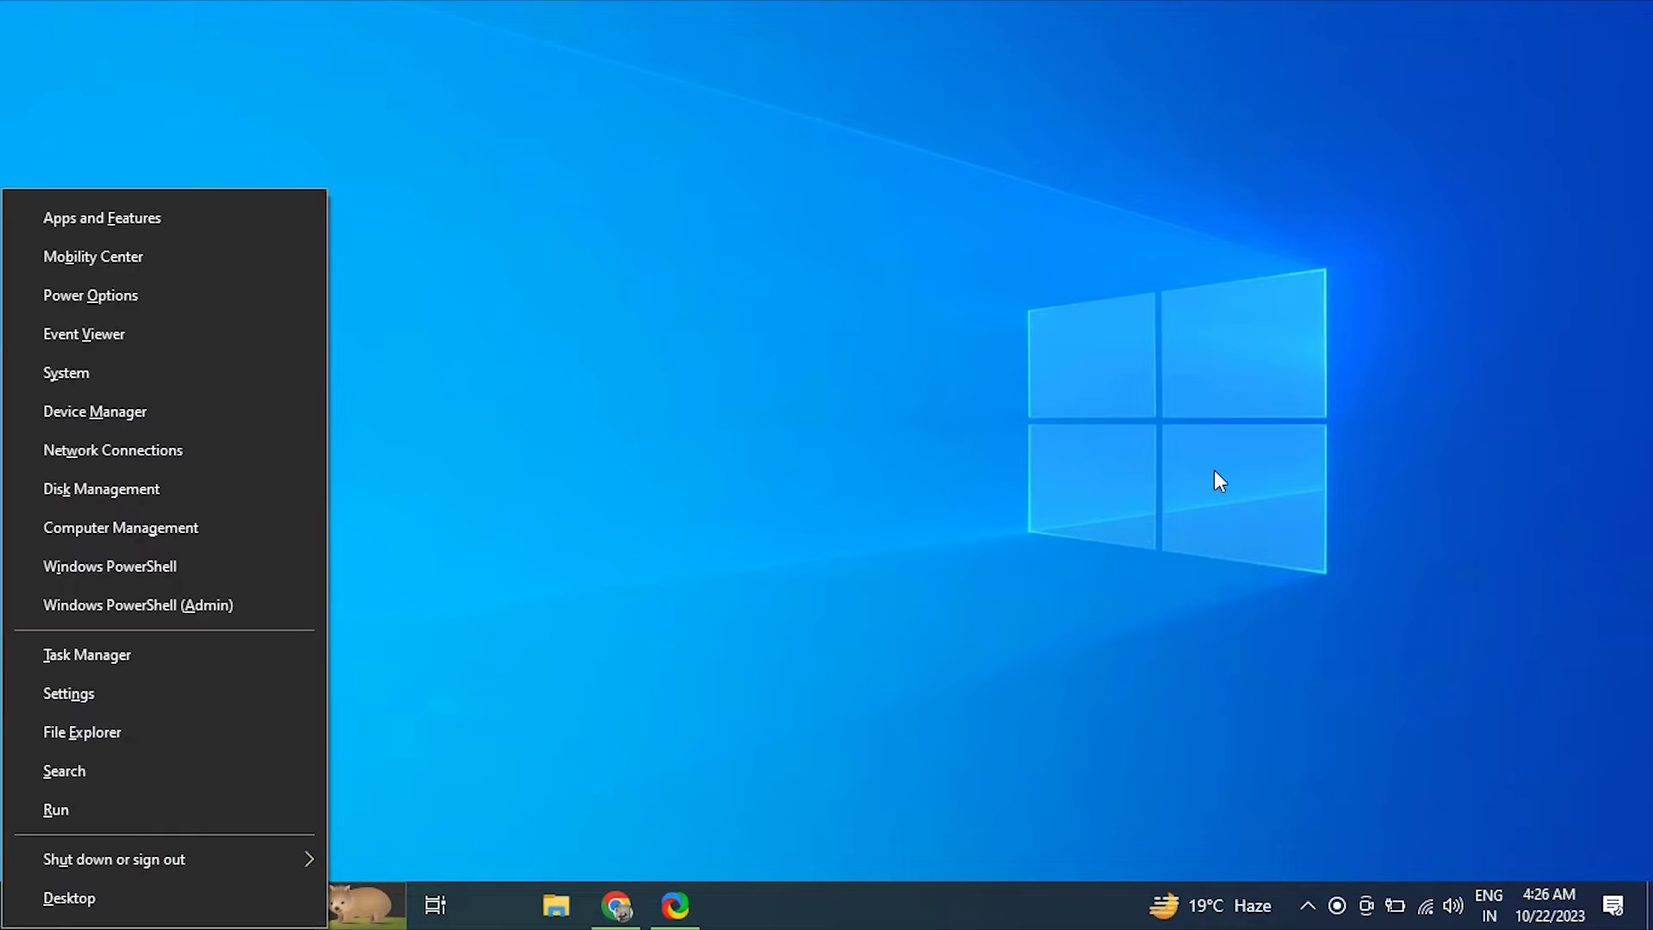
left_click(148, 295)
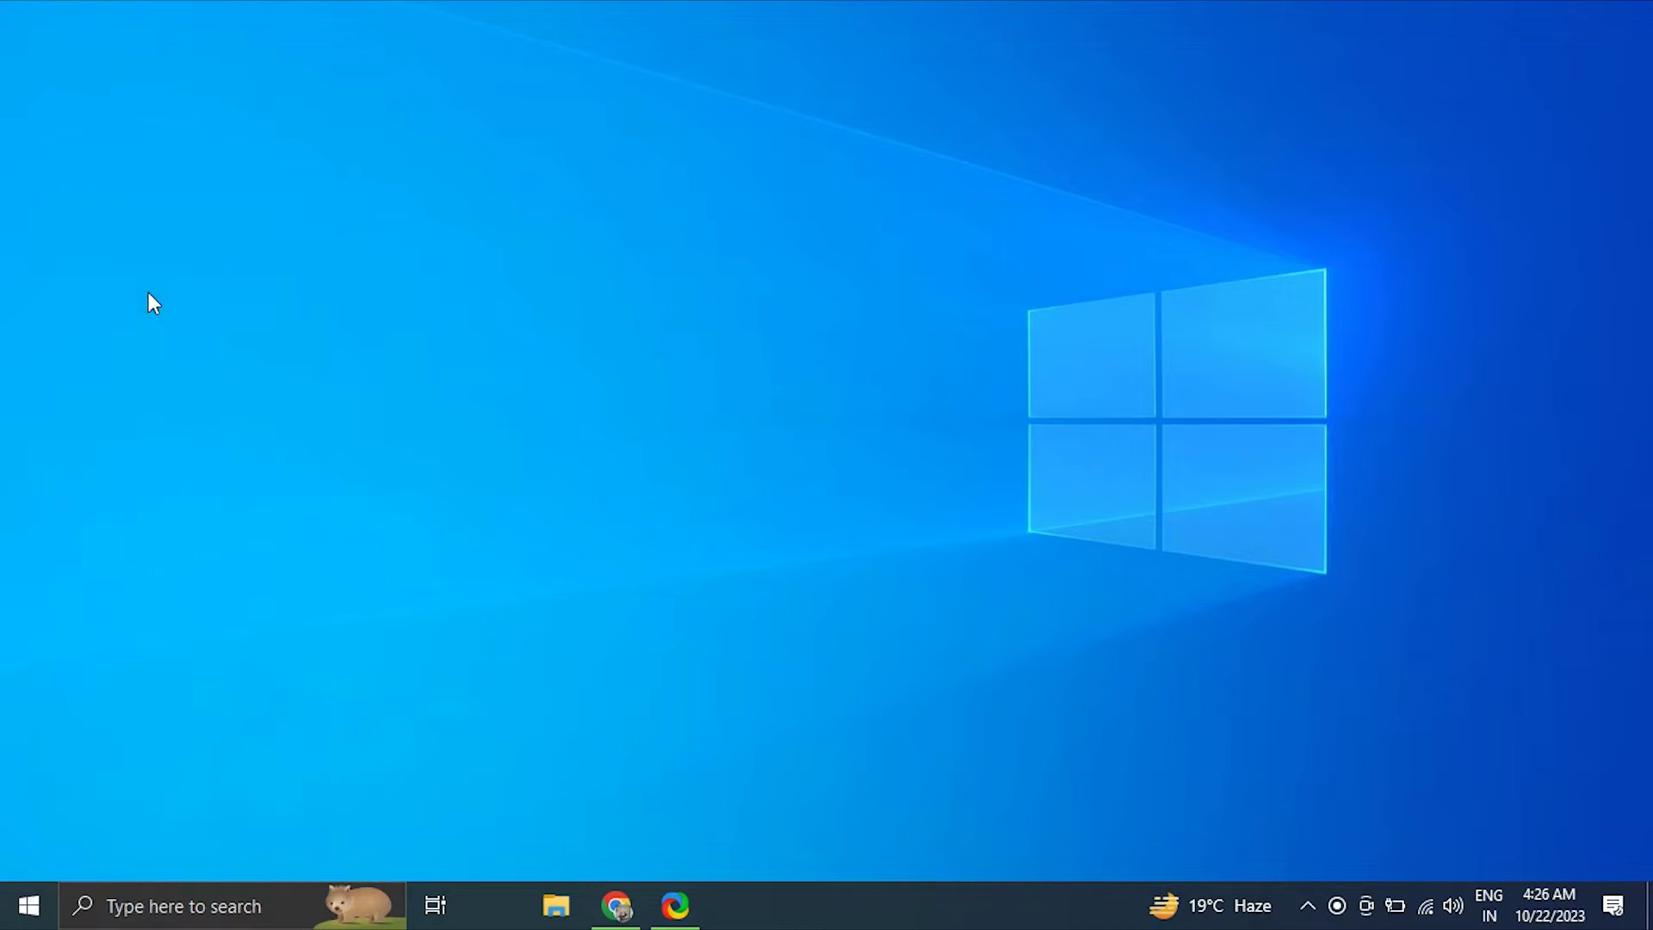
left_click(1349, 332)
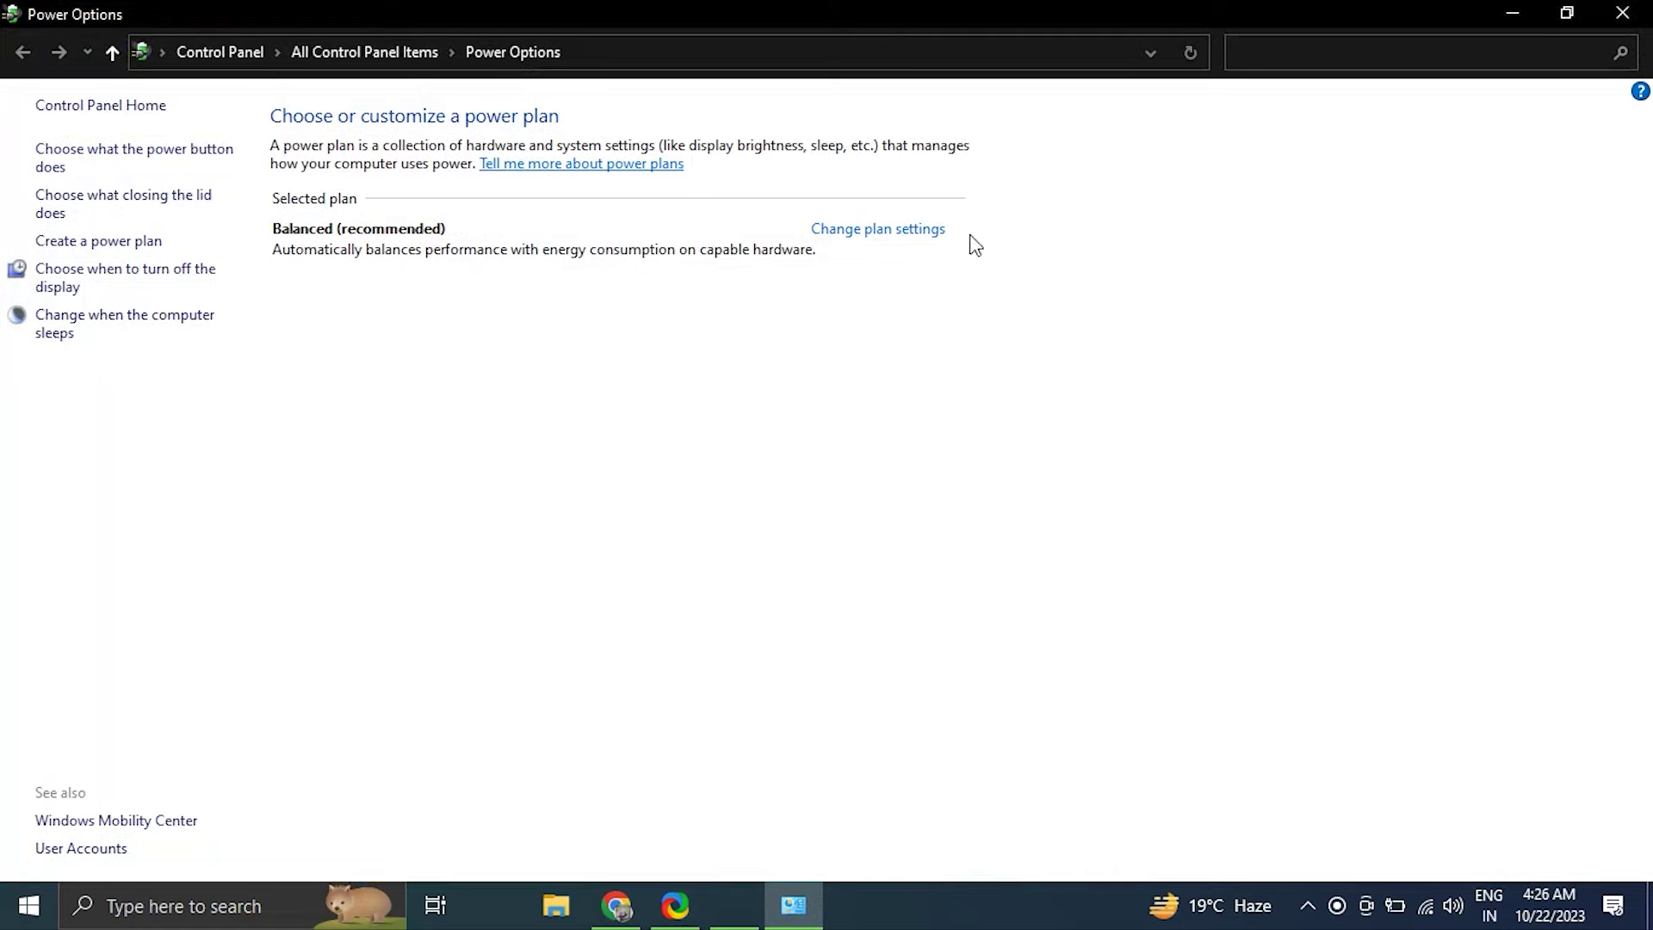
left_click(839, 234)
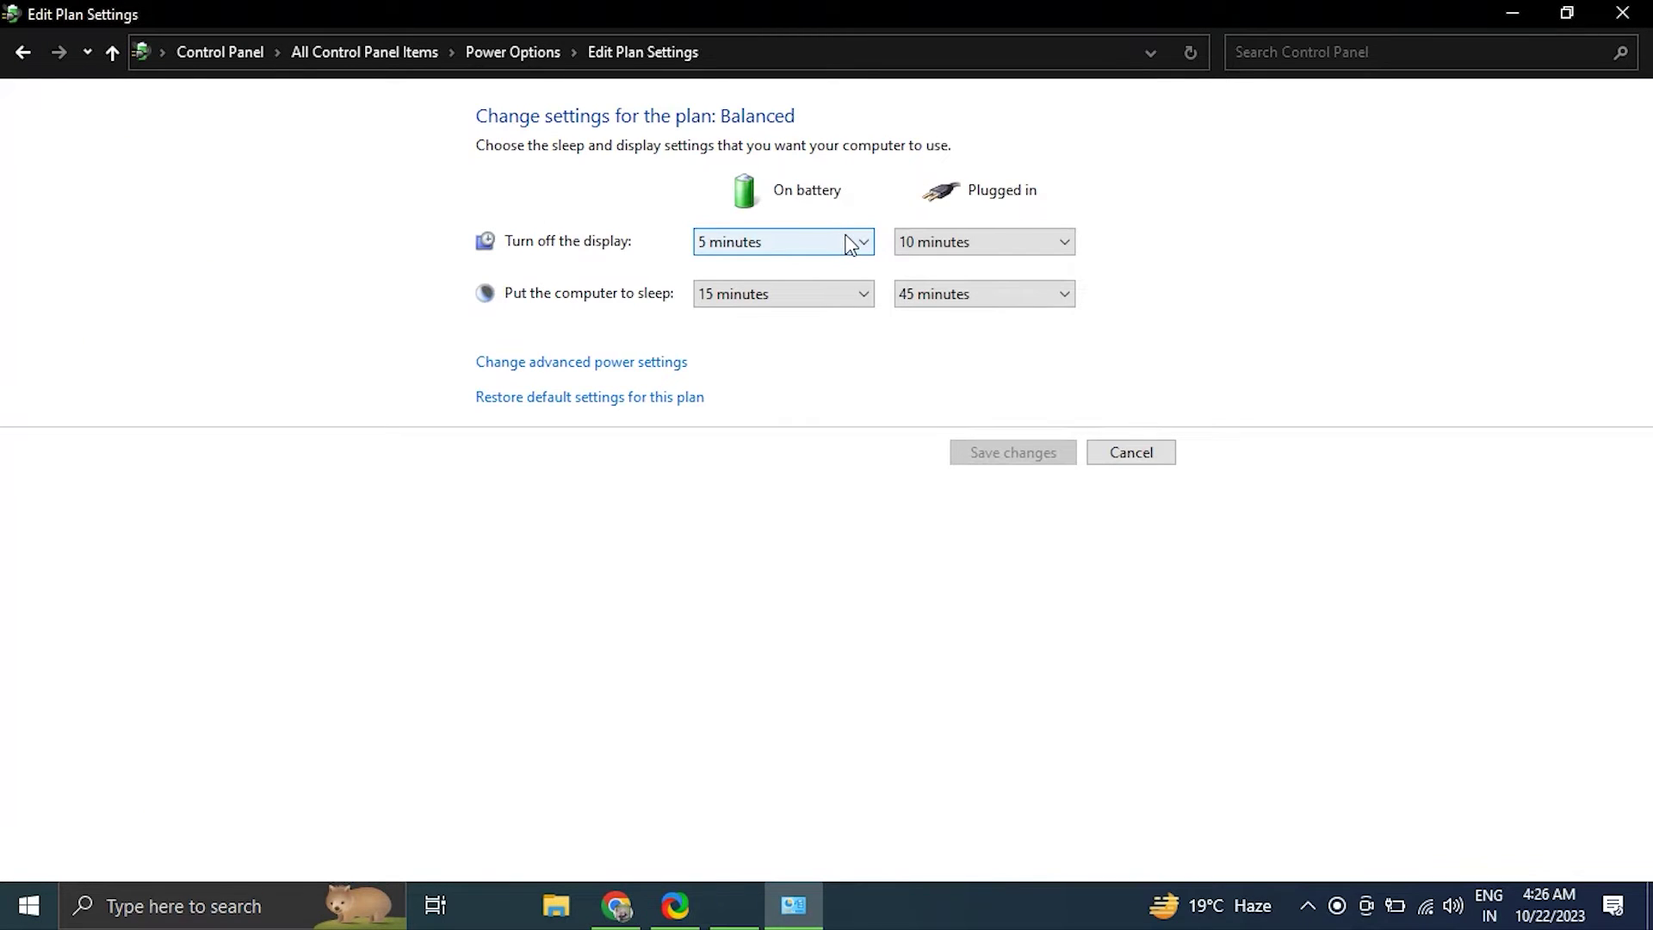
left_click(641, 365)
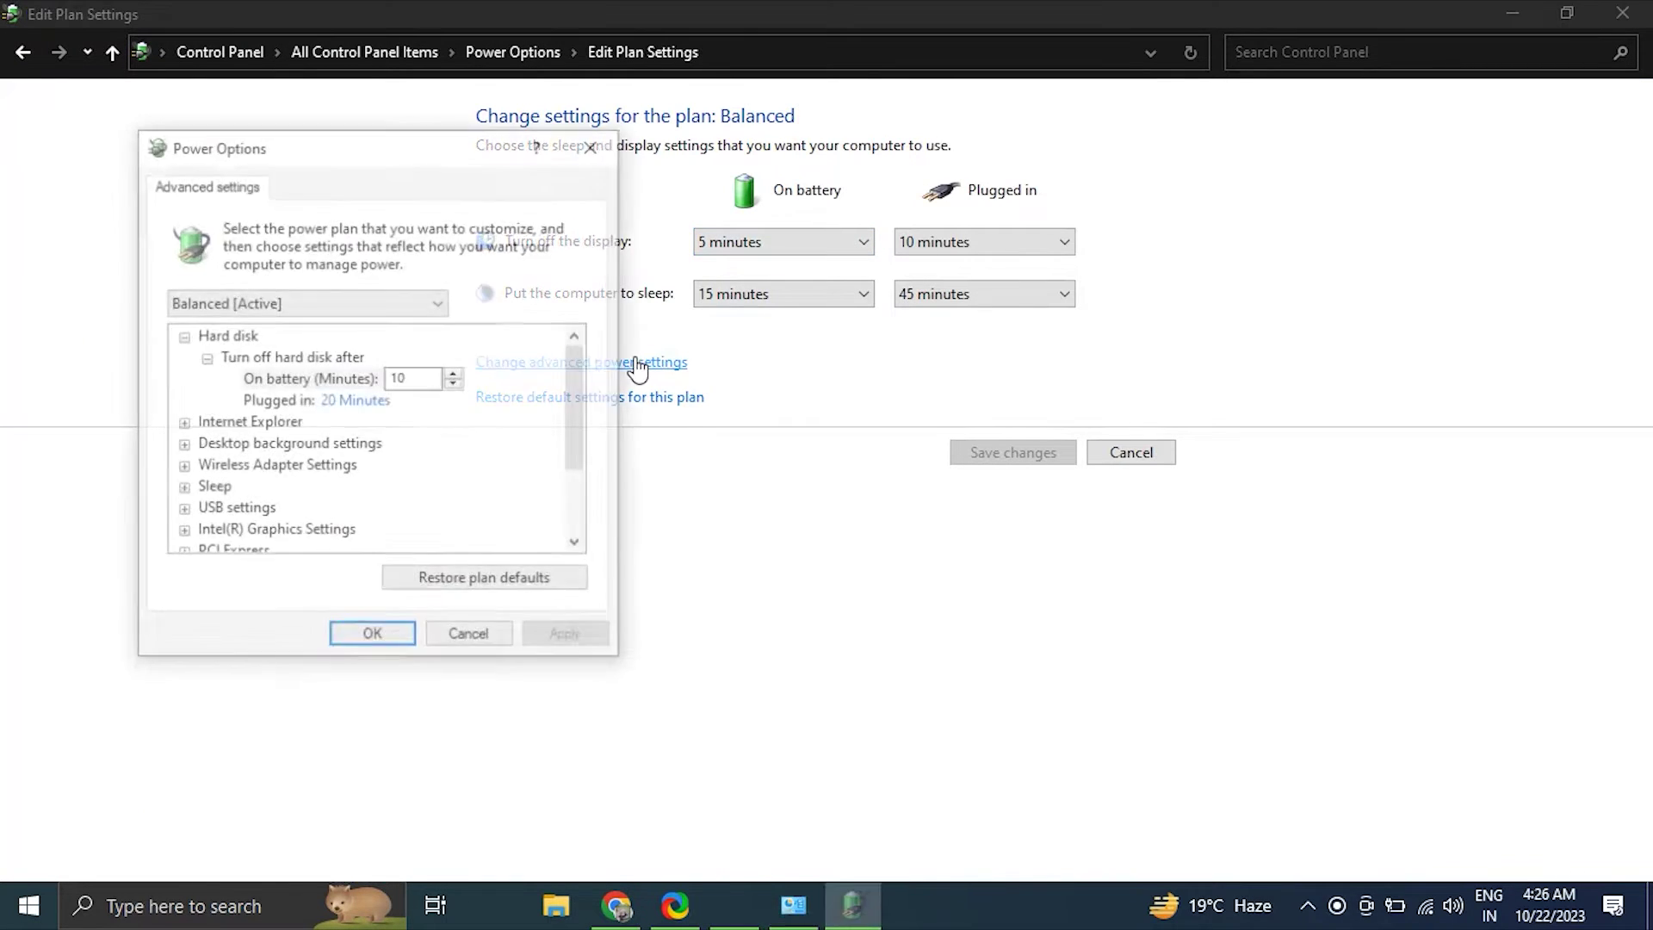
- Keep Desktop background settings > Slide show On battery set to Paused
left_click(183, 446)
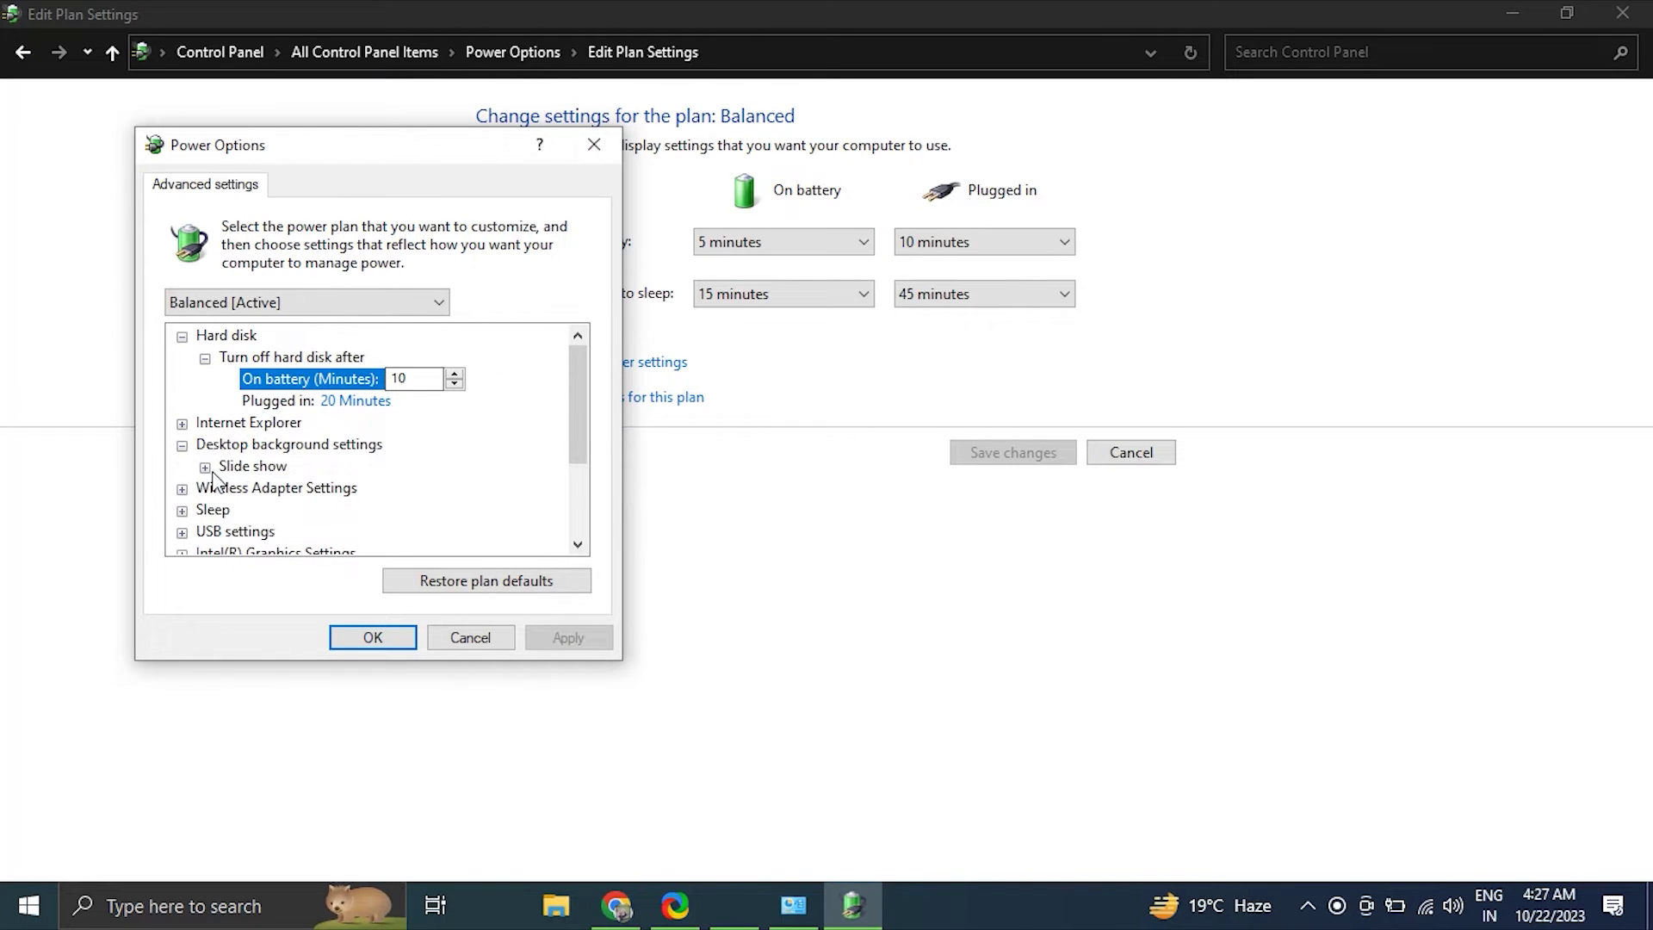
left_click(205, 468)
left_click(342, 487)
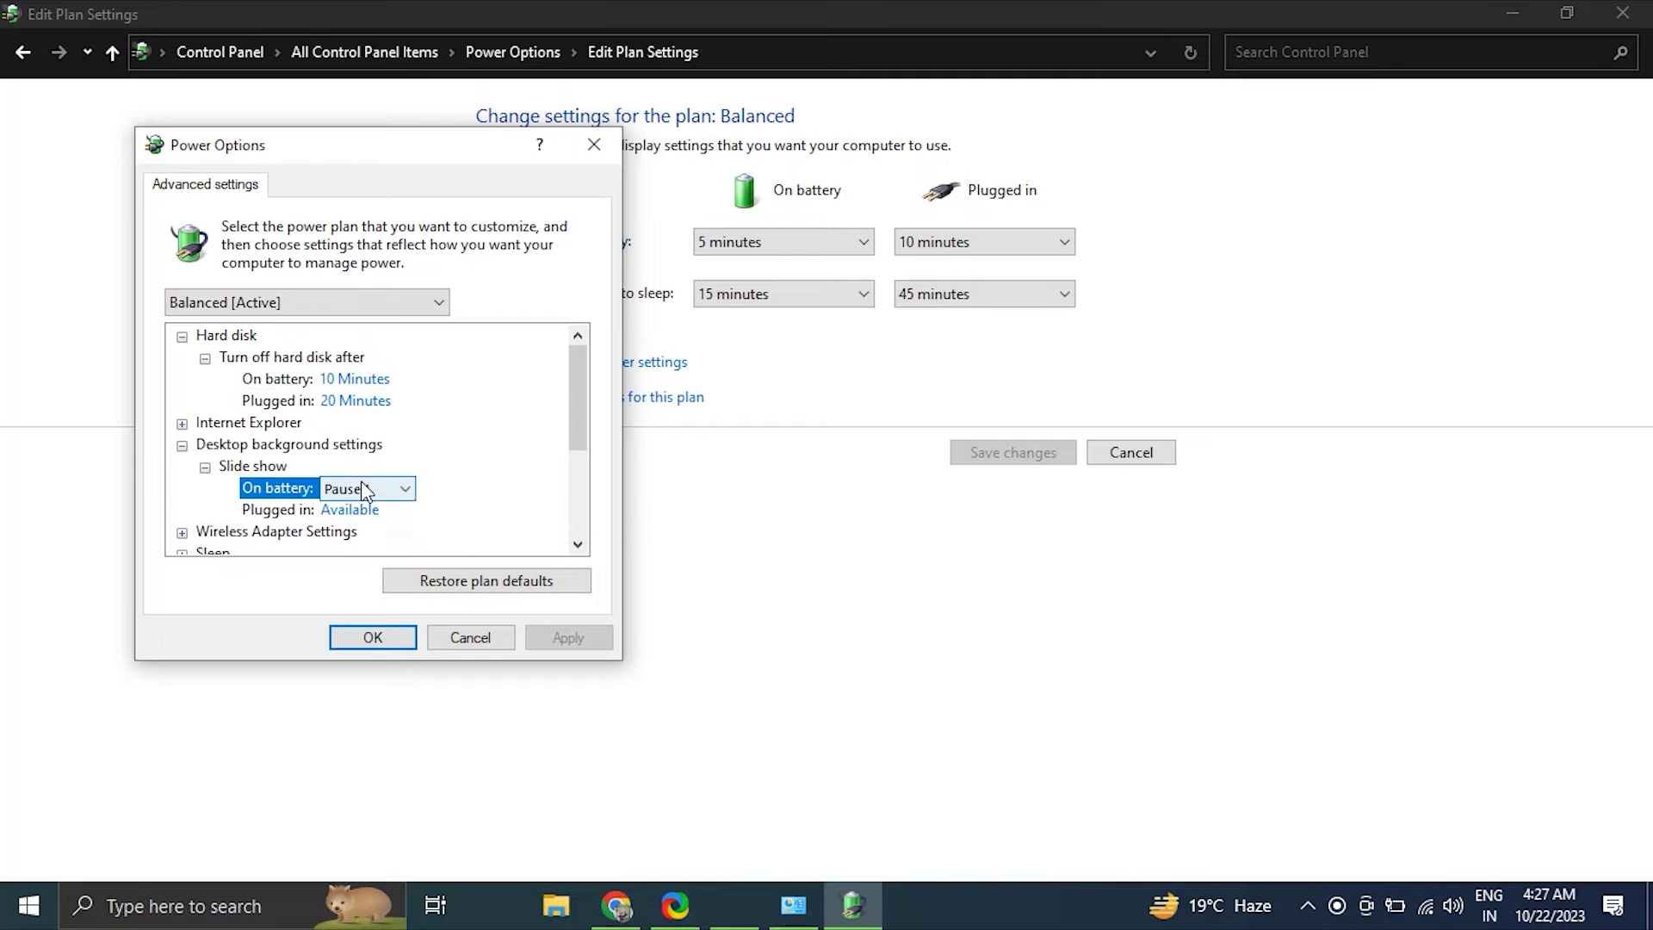
left_click(366, 488)
left_click(348, 526)
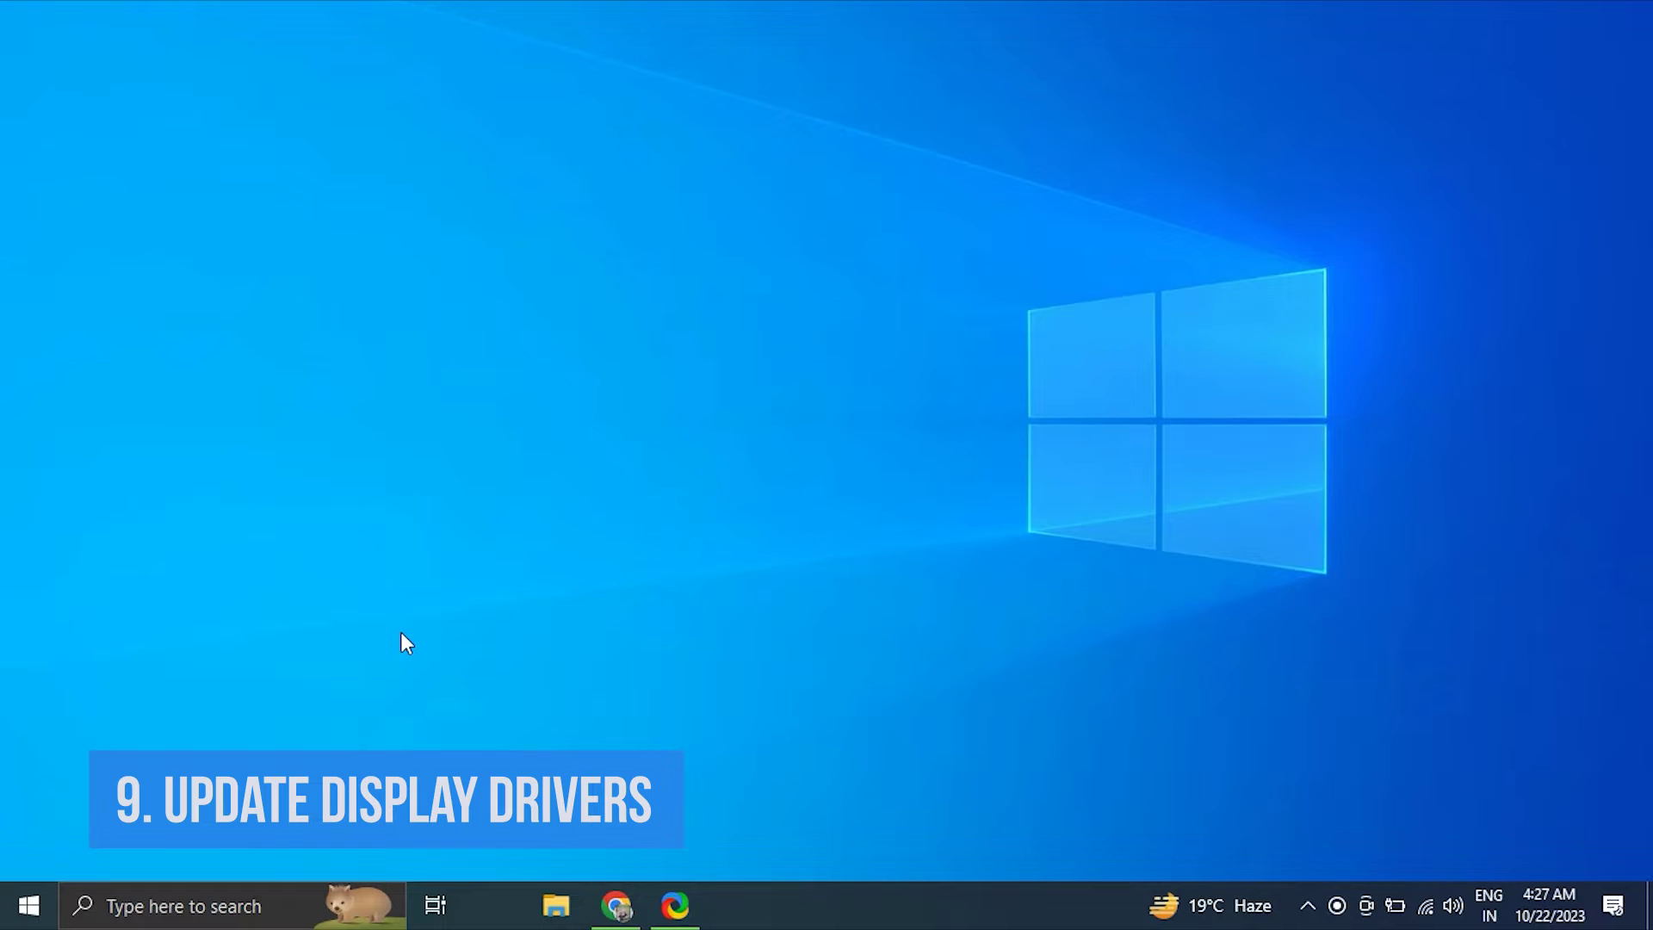
- Launch Device Manager with devmgmt.msc, expand Display adapters and select the NVIDIA GeForce 920MX
key("super+r")
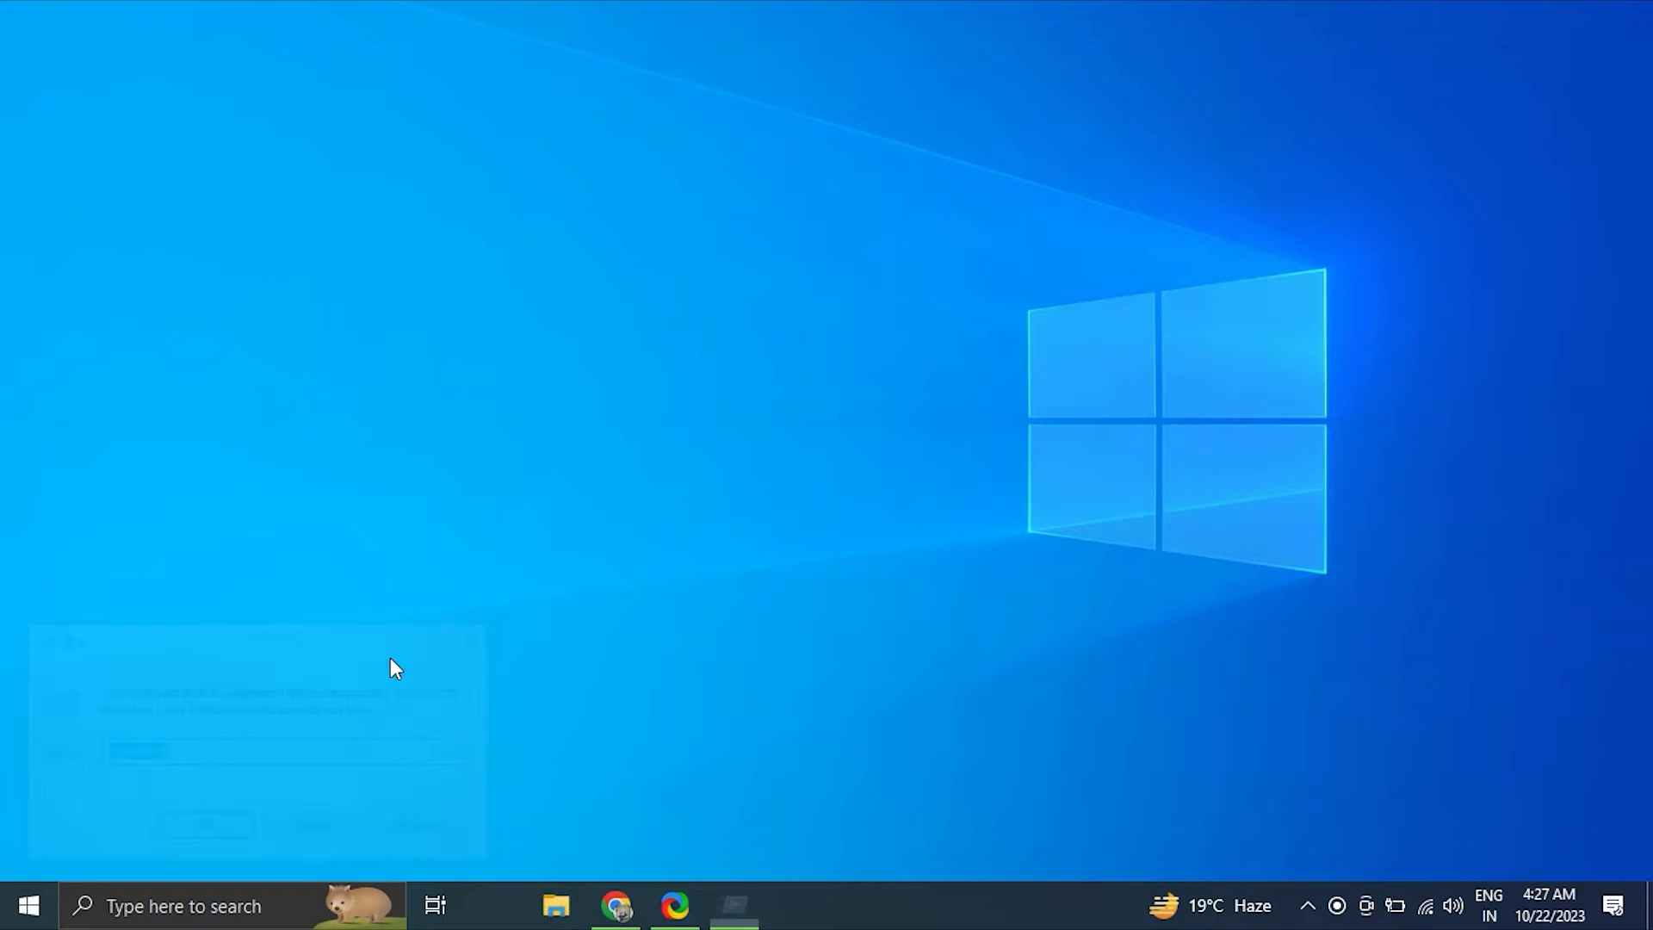
type("DE")
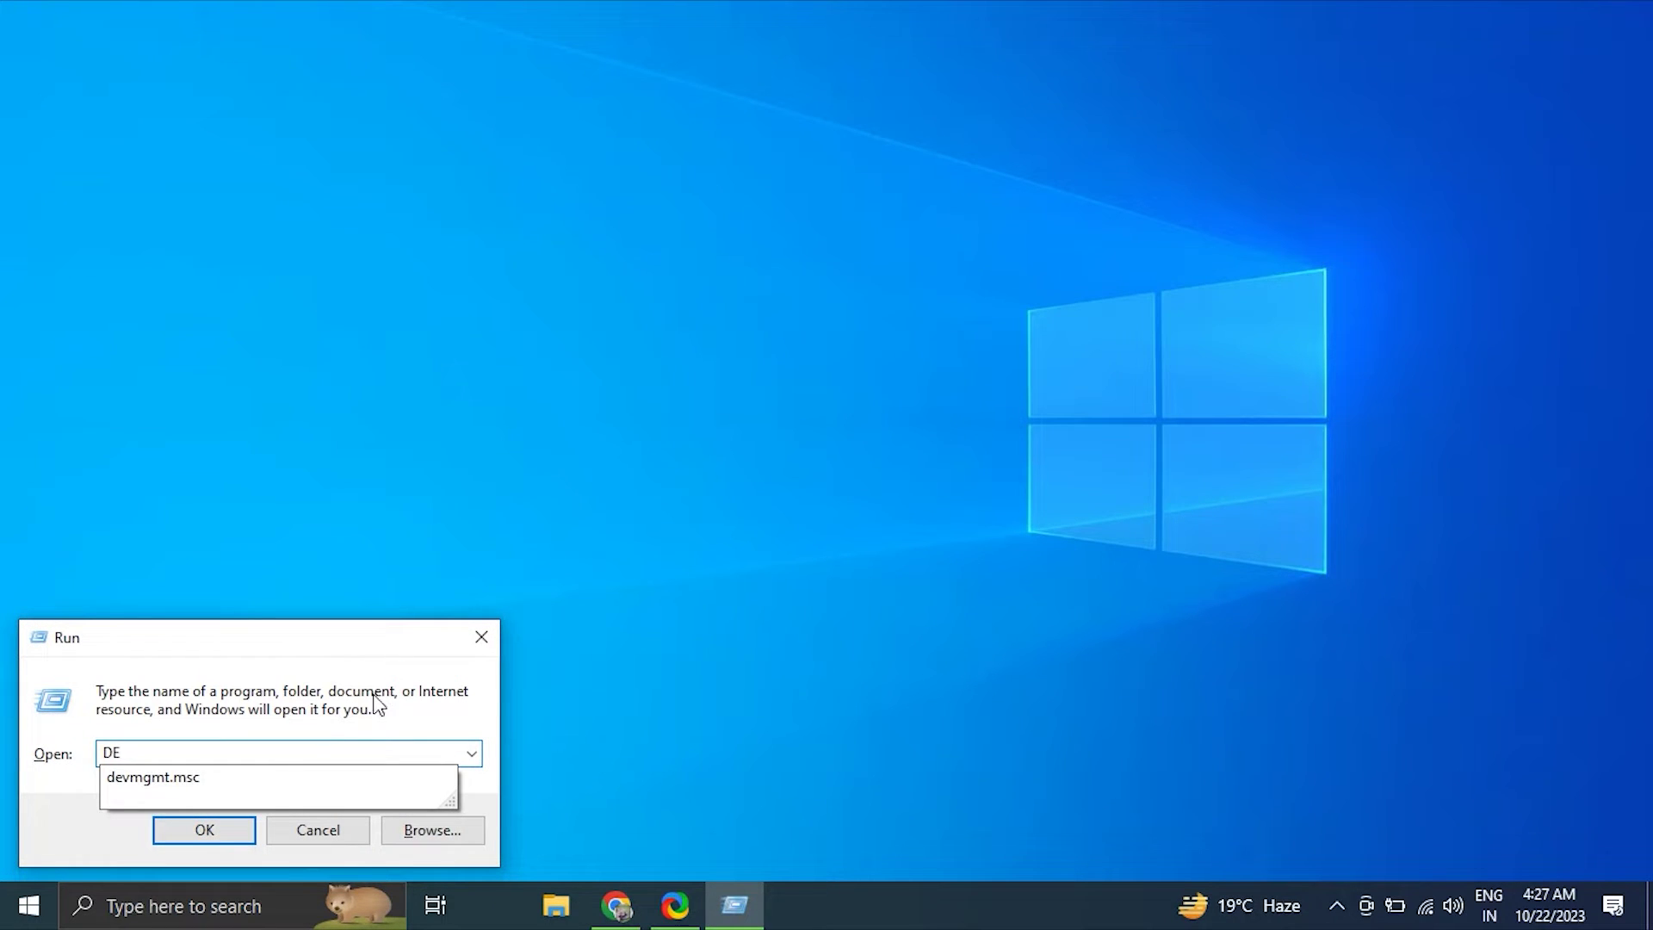
left_click(280, 777)
left_click(231, 826)
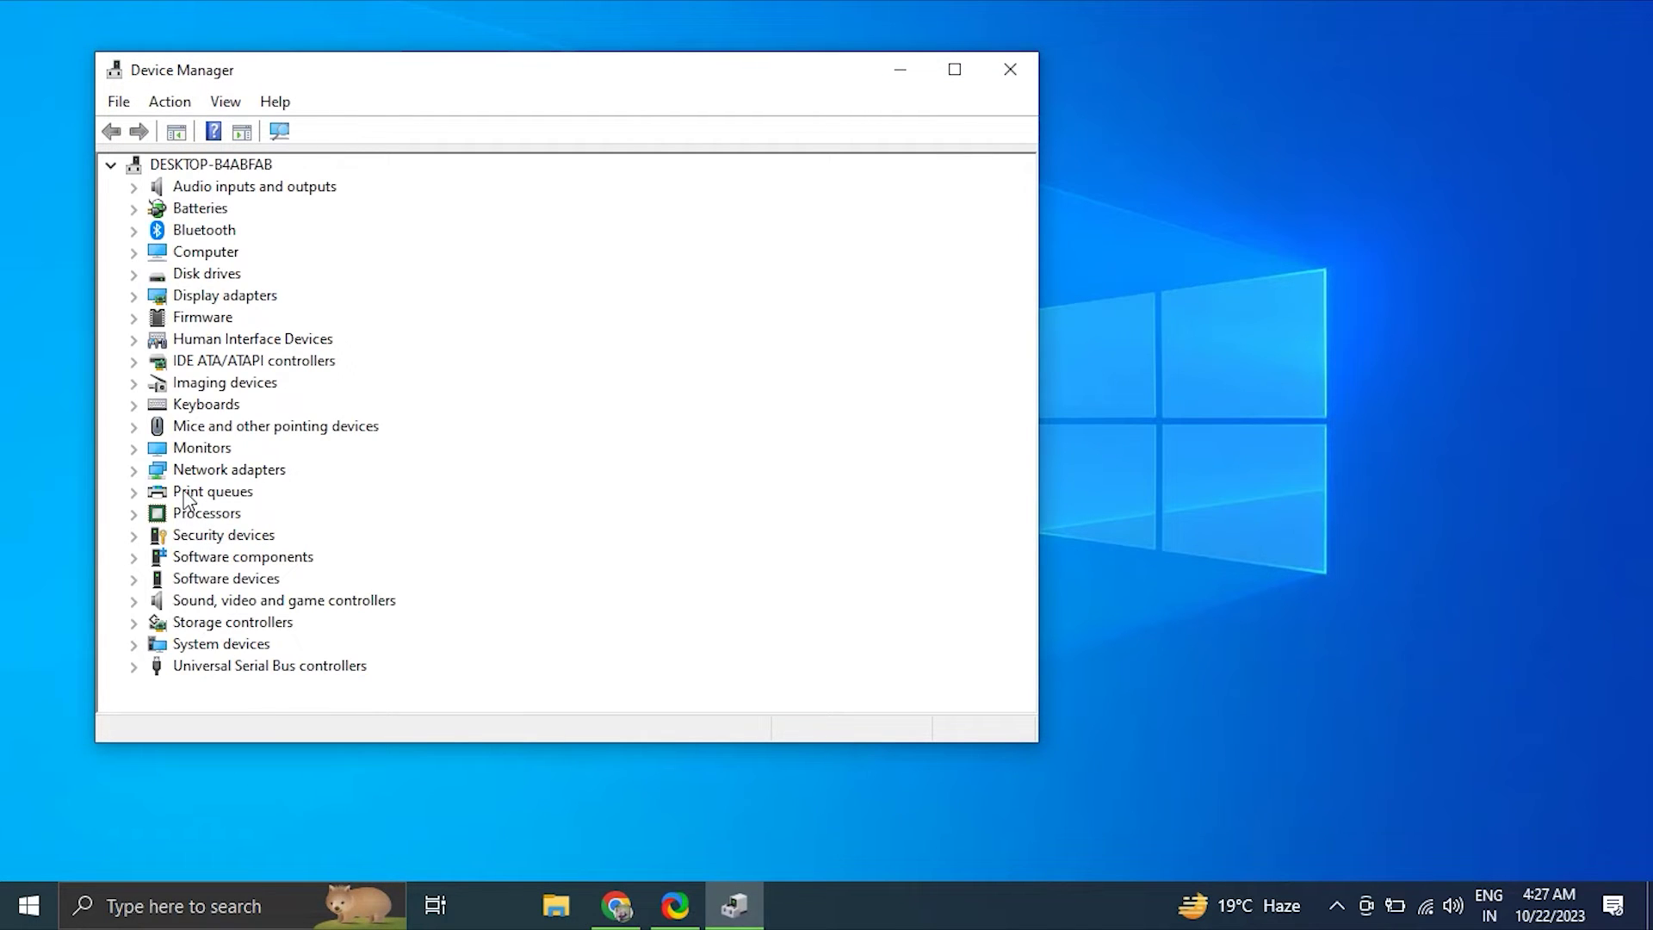
left_click(133, 296)
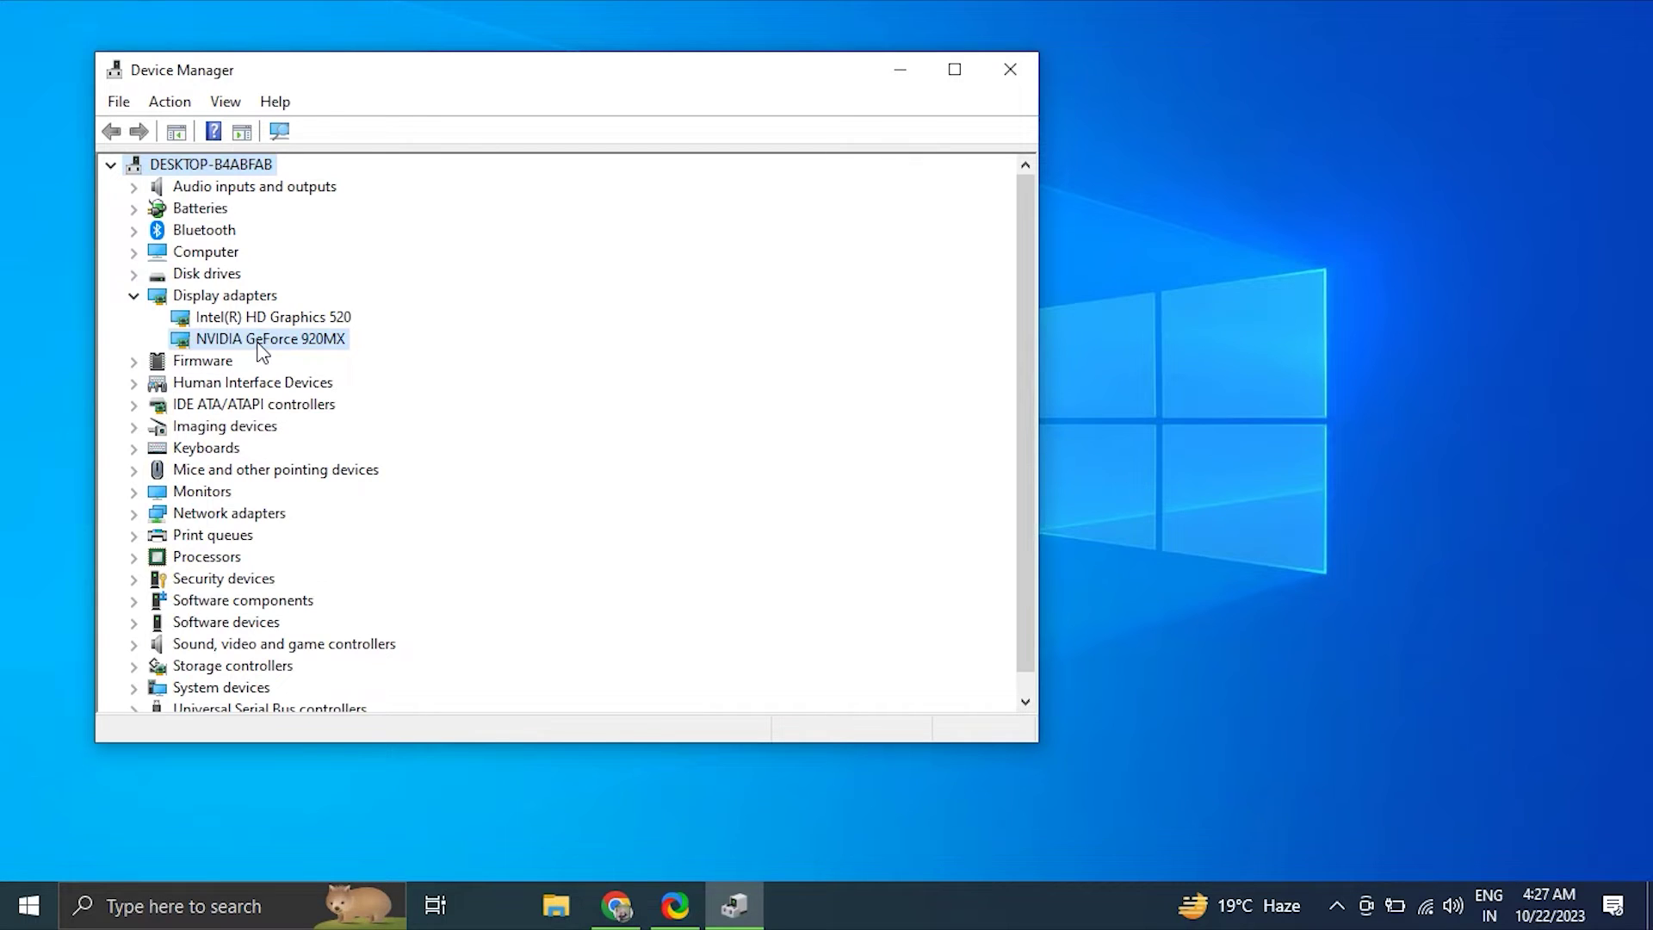
left_click(258, 343)
- Dismiss the NVIDIA GeForce 920MX context menu without uninstalling, then collapse Display adapters
right_click(258, 343)
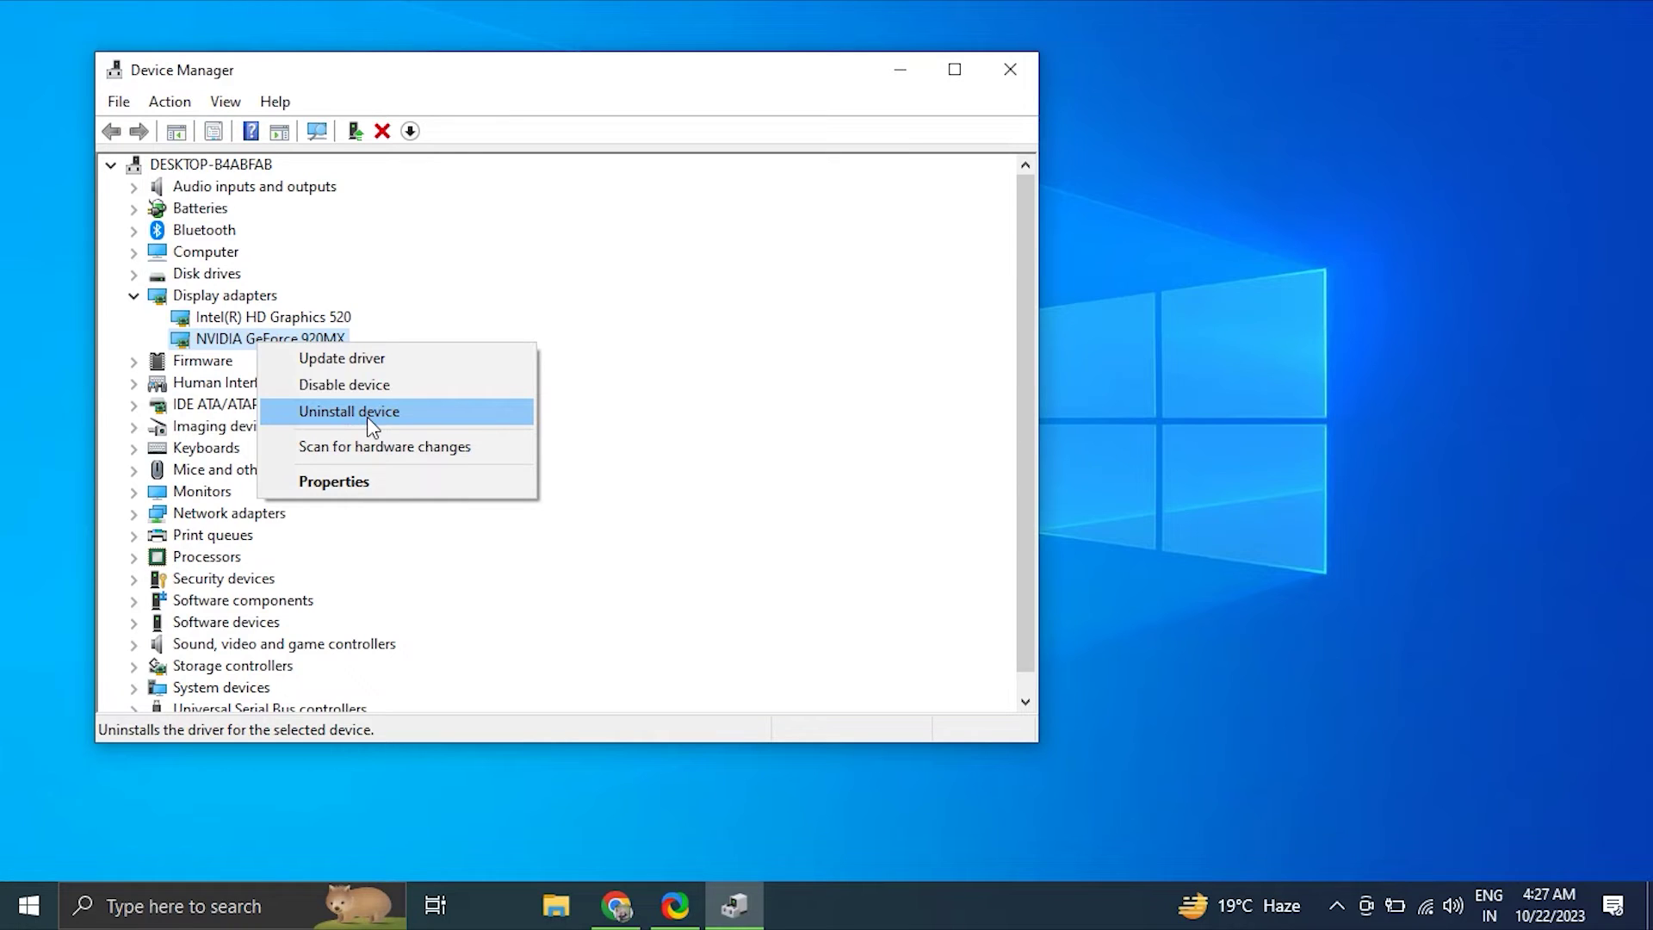
left_click(594, 452)
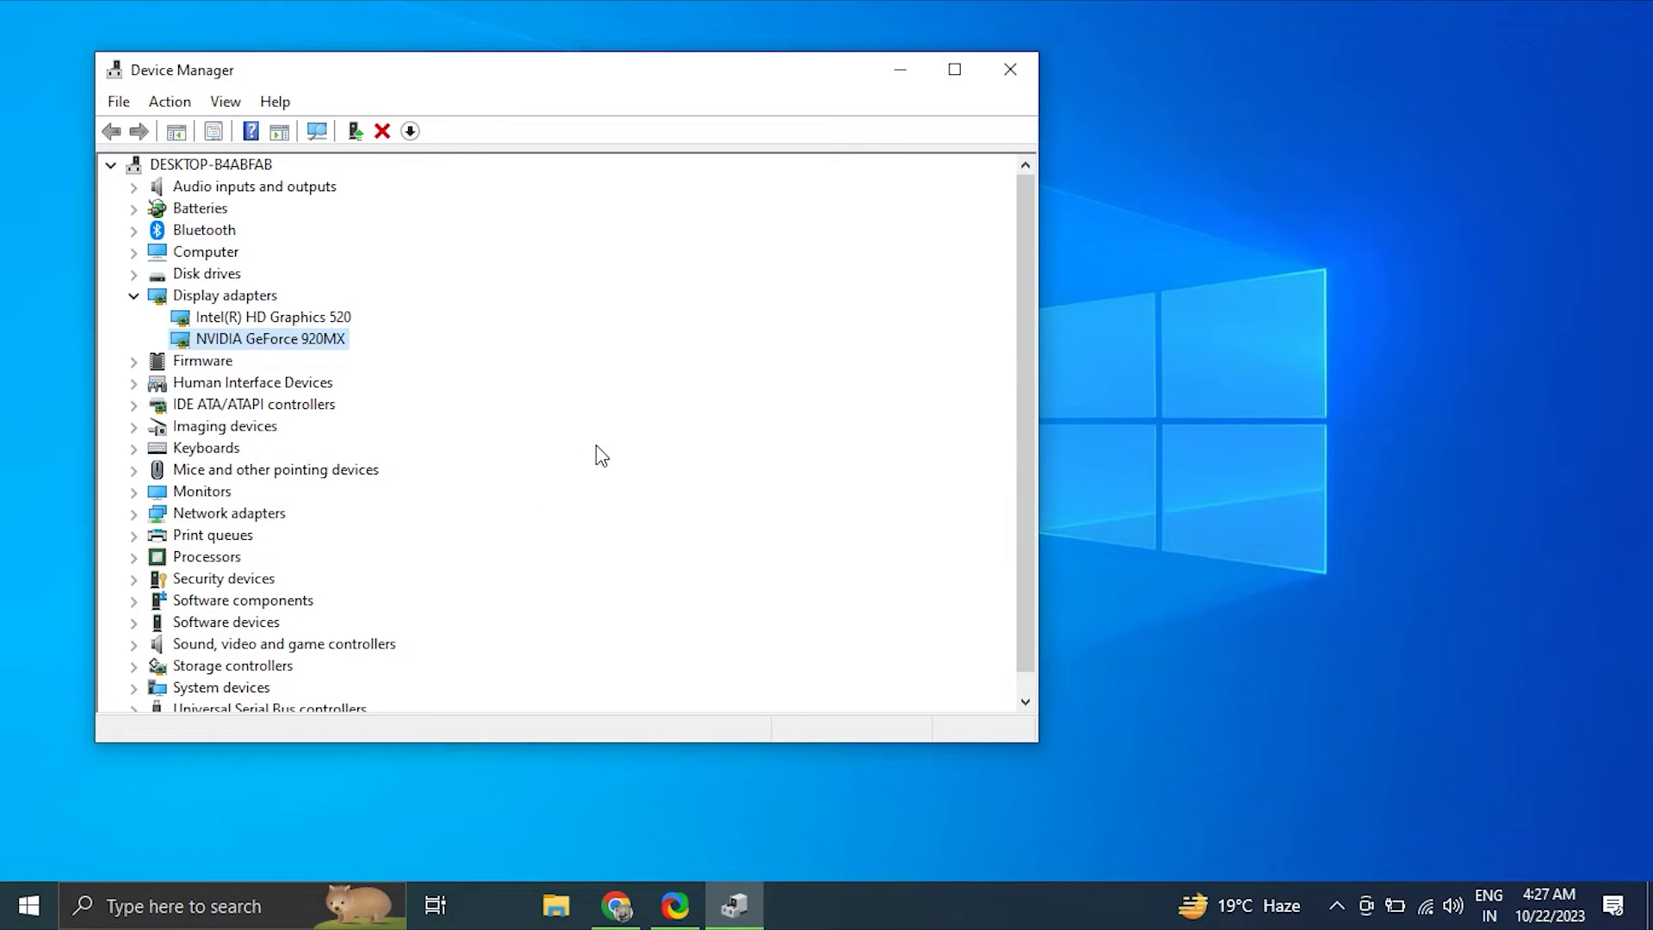
left_click(134, 296)
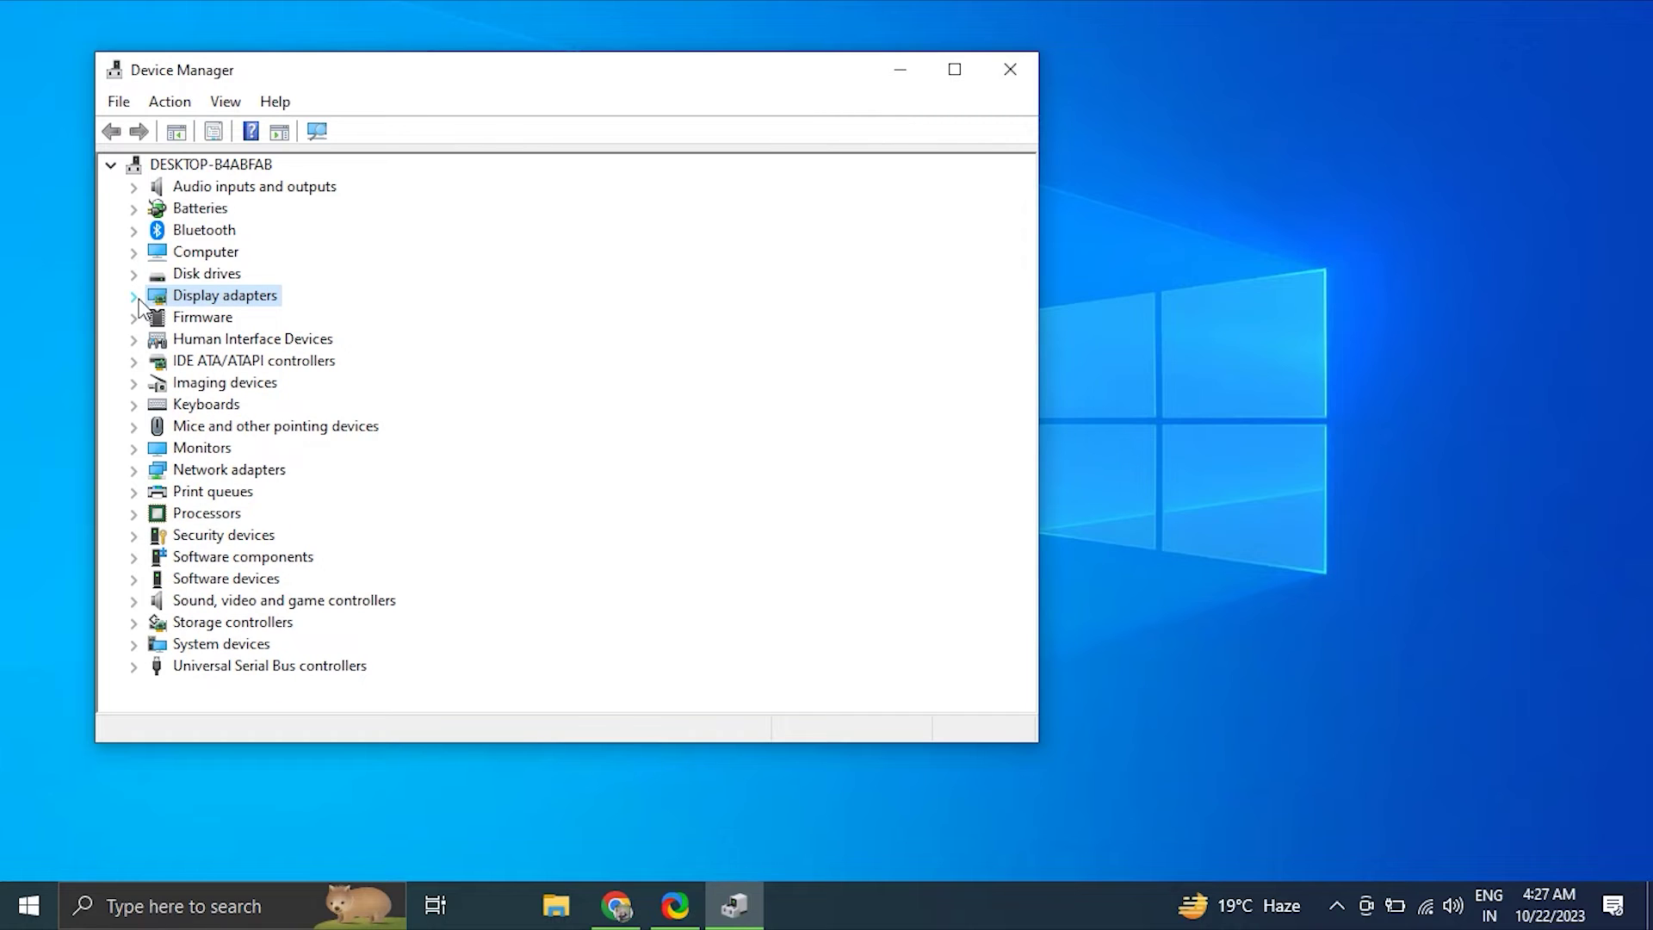
- Scan for hardware changes from Device Manager's Action menu
left_click(169, 102)
mouse_move(227, 102)
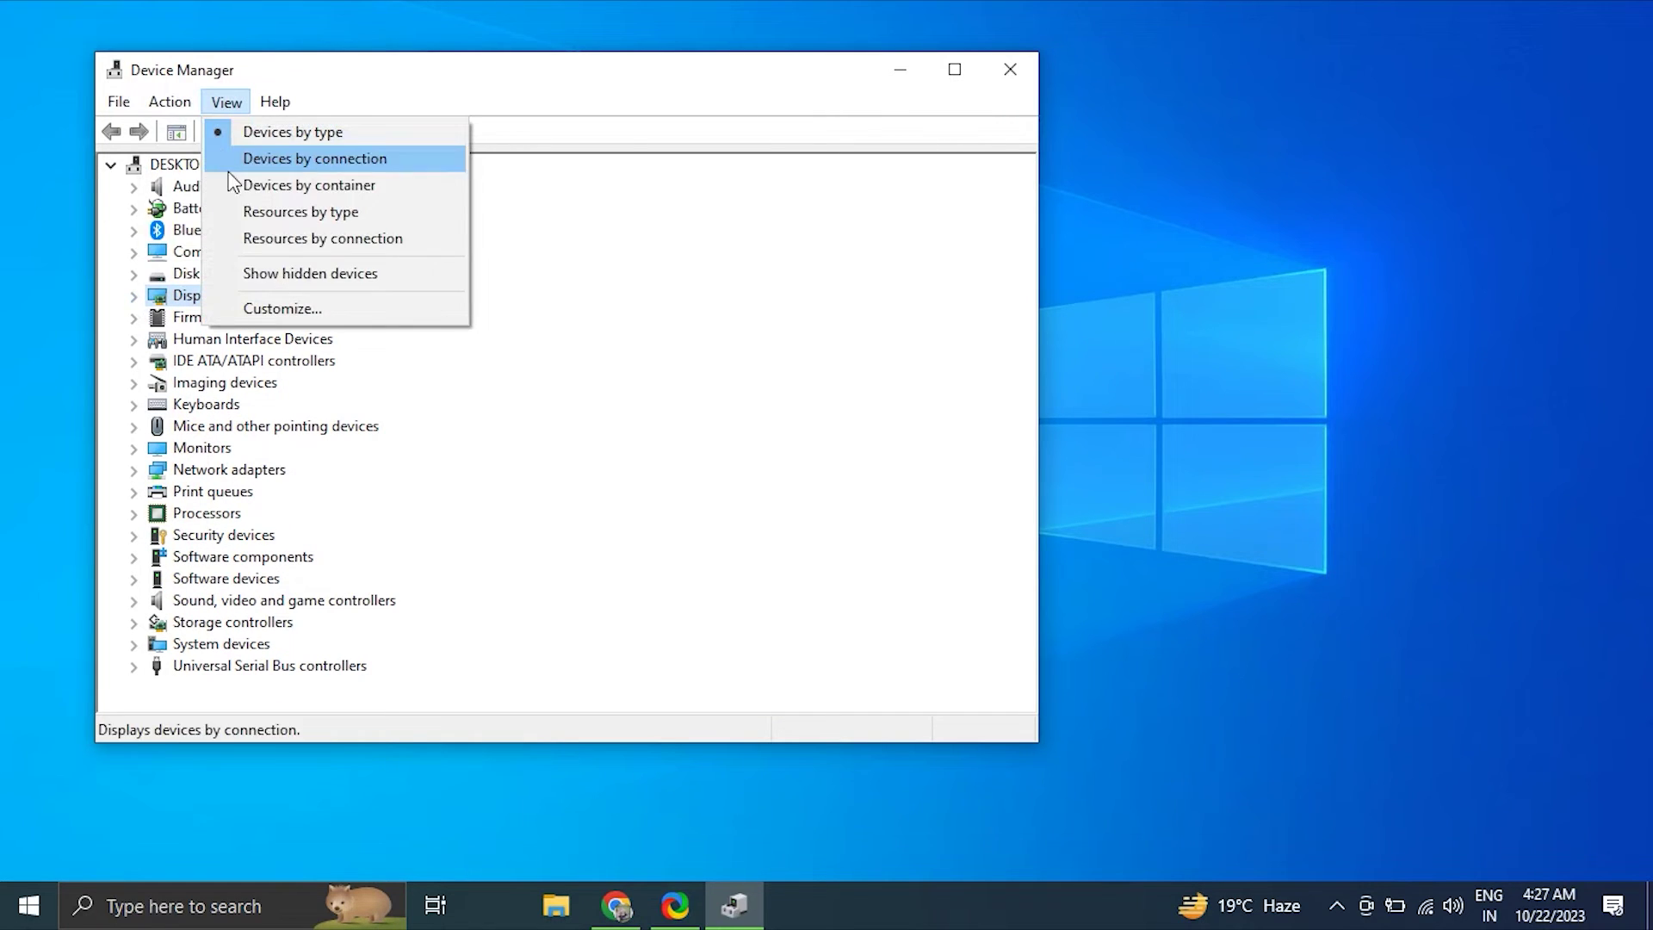
mouse_move(171, 105)
left_click(174, 134)
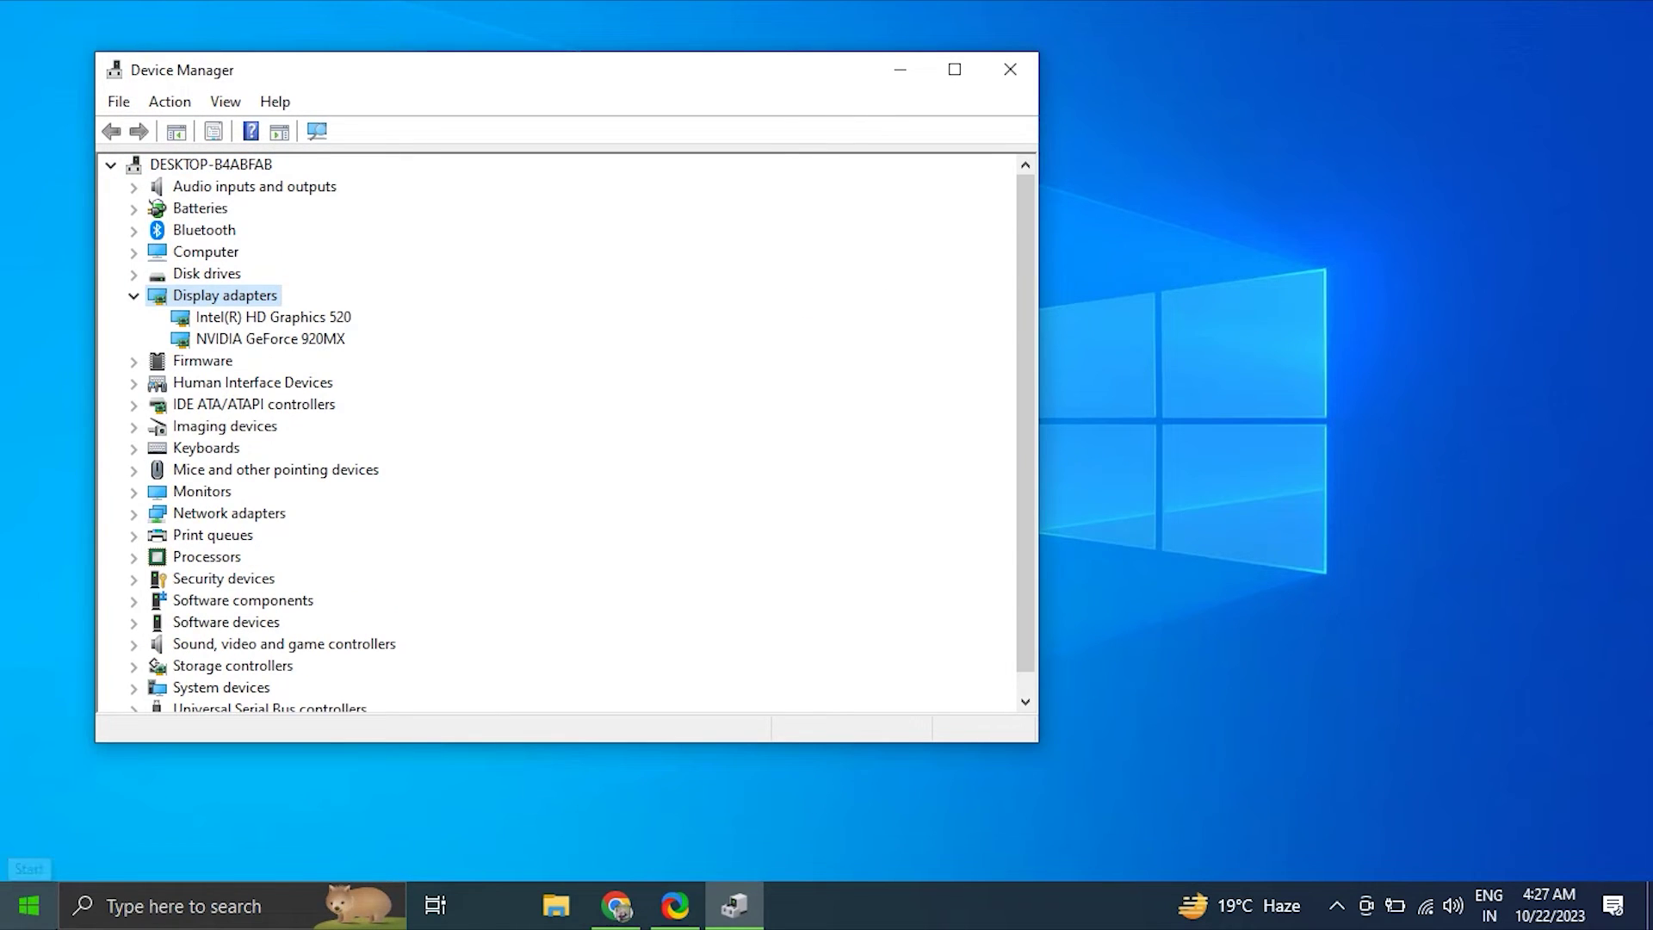
- Check the Start menu's power options, then bring up the NVIDIA GeForce 920MX context menu again
left_click(30, 904)
left_click(35, 854)
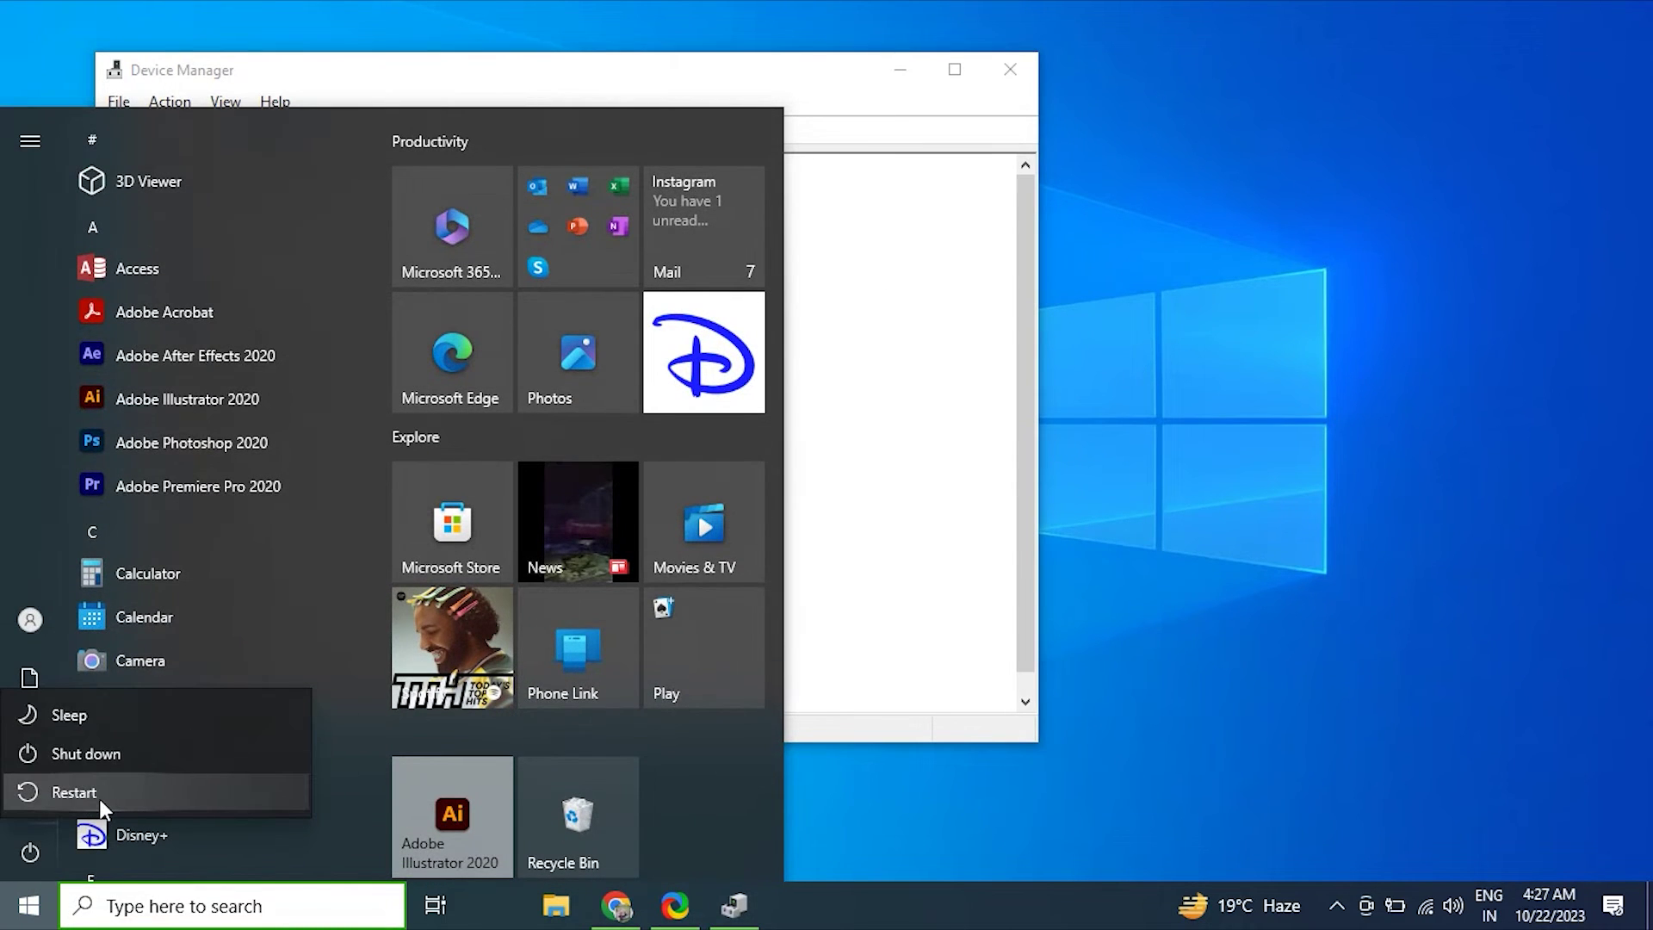
left_click(937, 430)
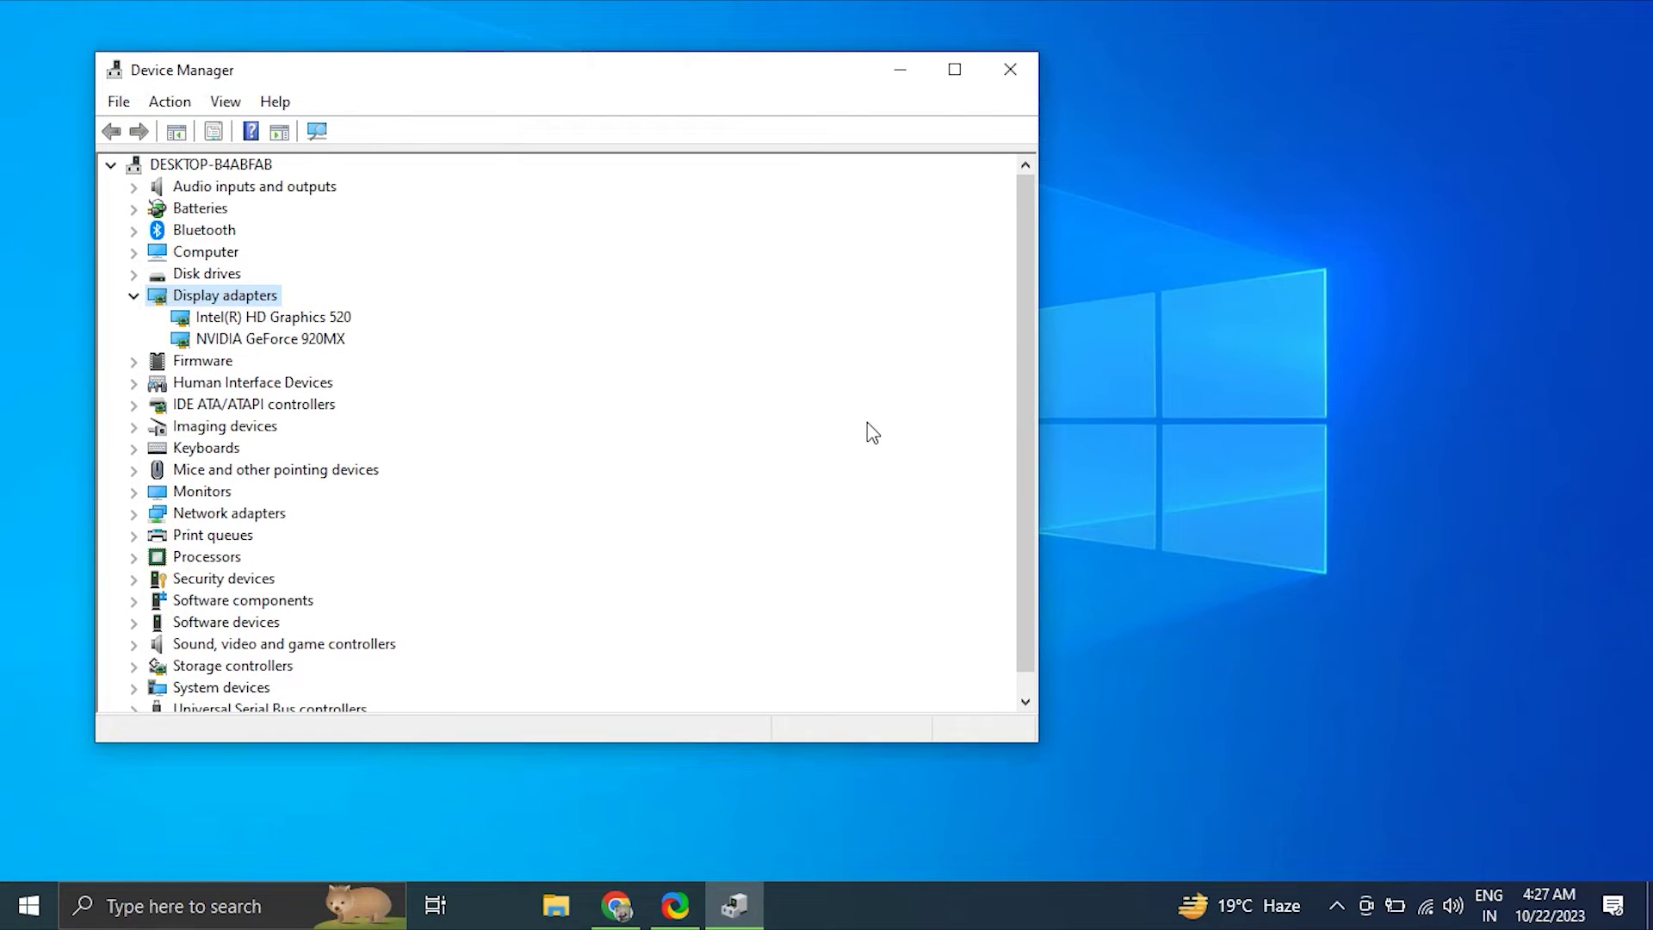
right_click(301, 336)
- Search automatically for an NVIDIA GeForce 920MX driver, find the best one already installed, and close
left_click(379, 344)
left_click(380, 344)
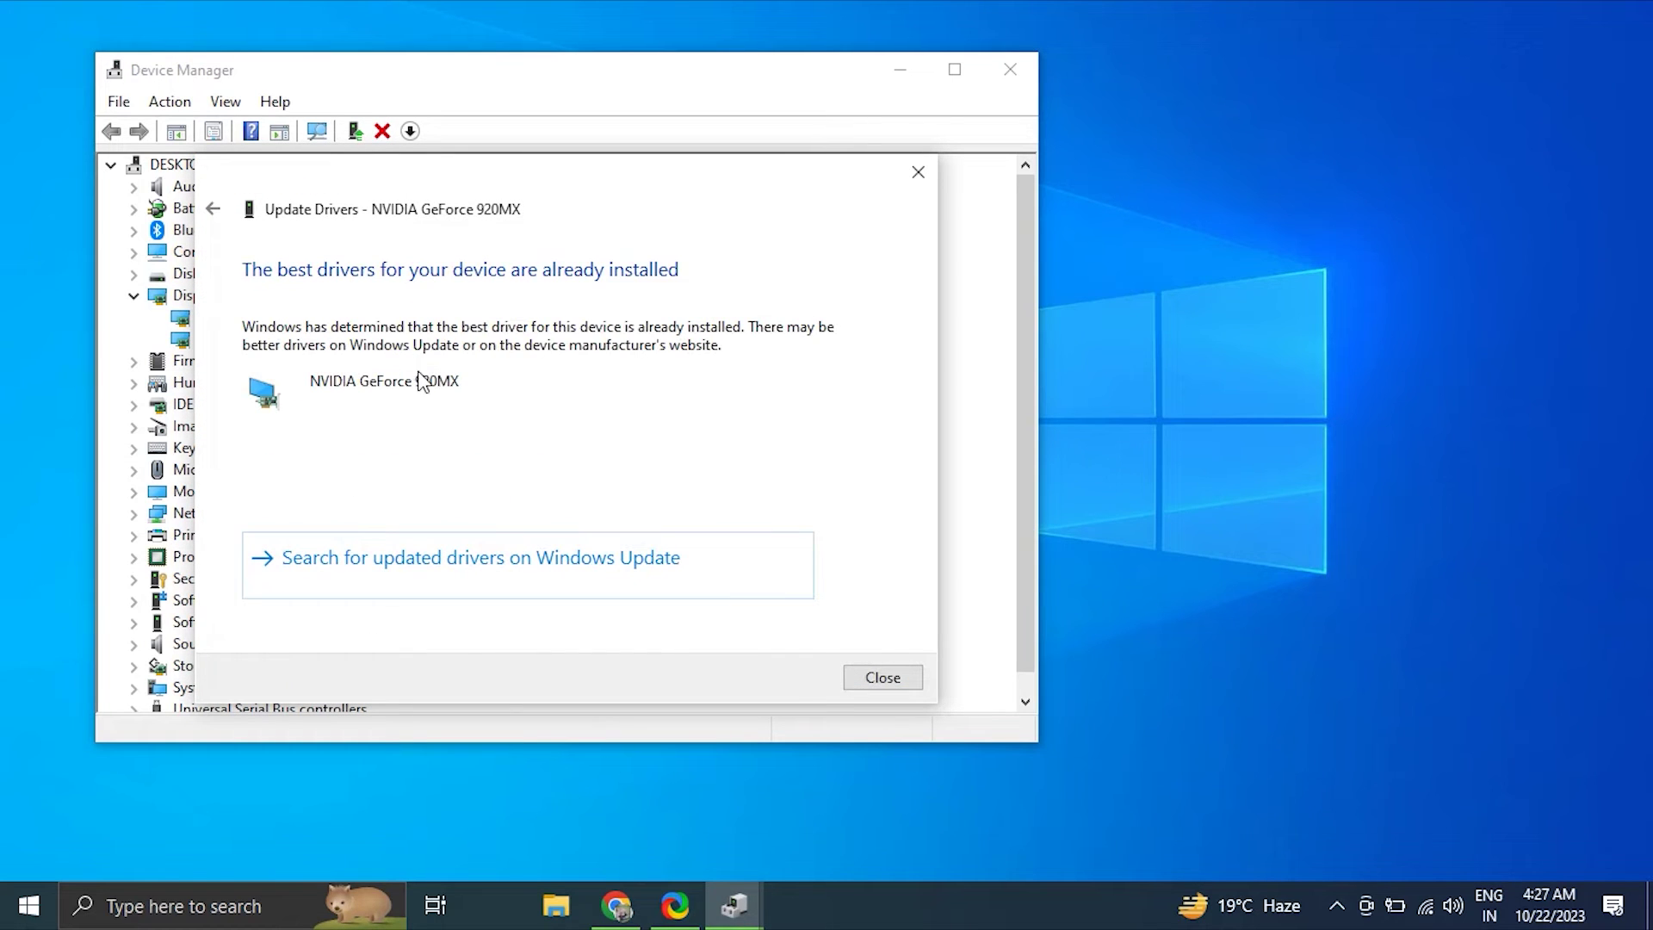
left_click(900, 680)
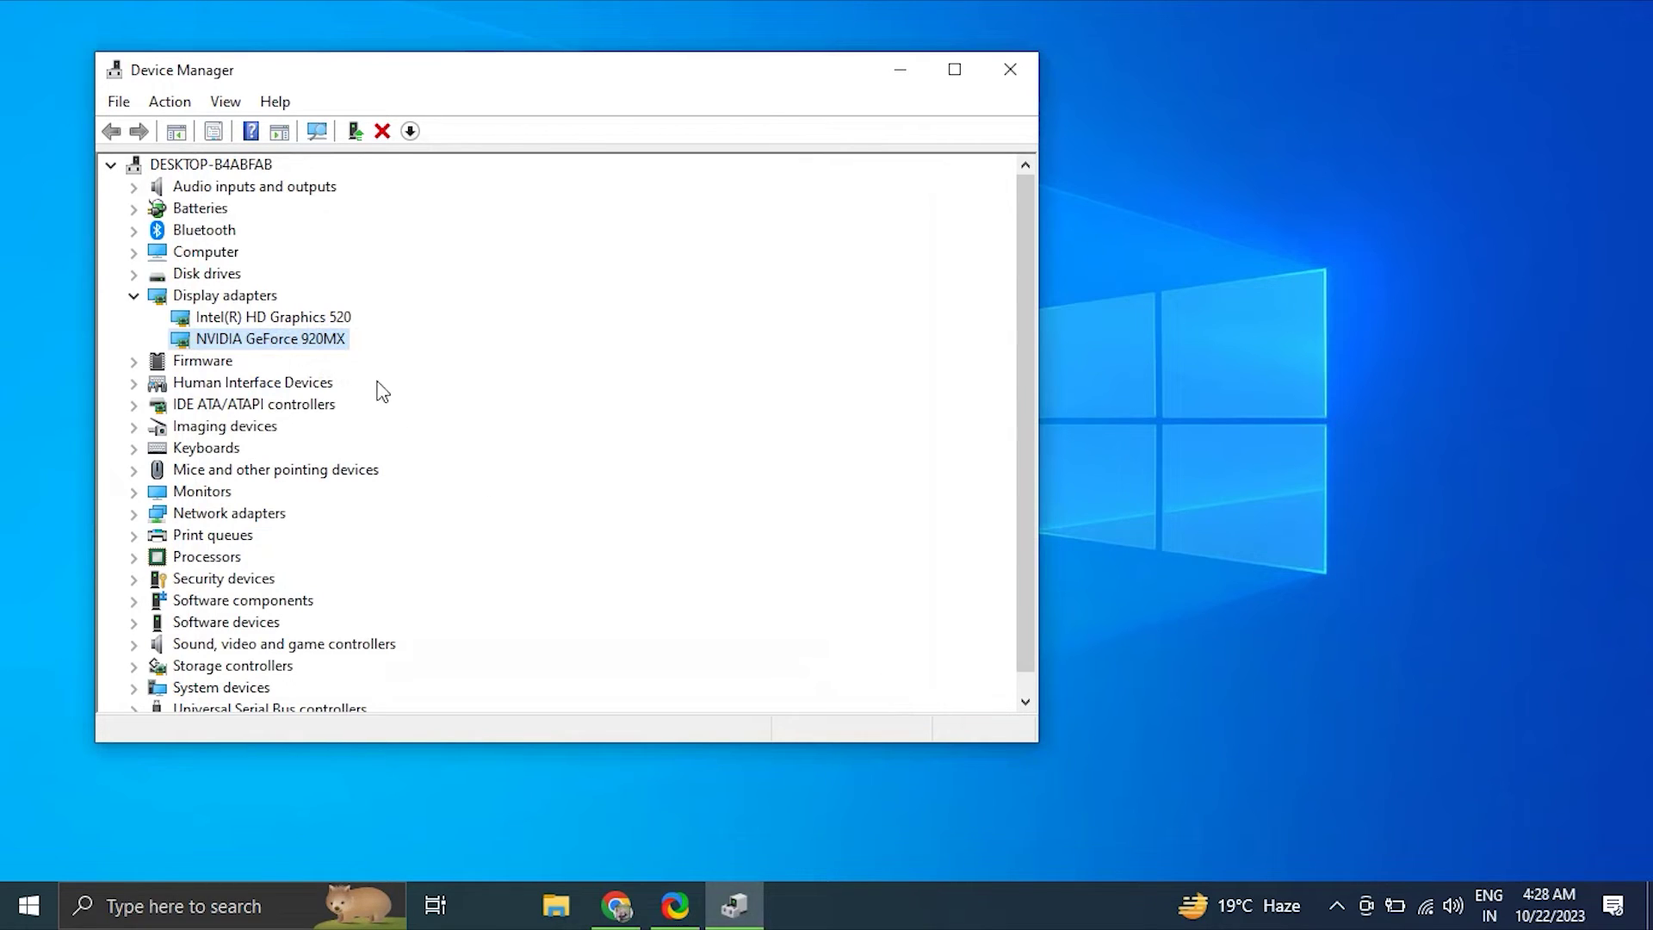
right_click(338, 336)
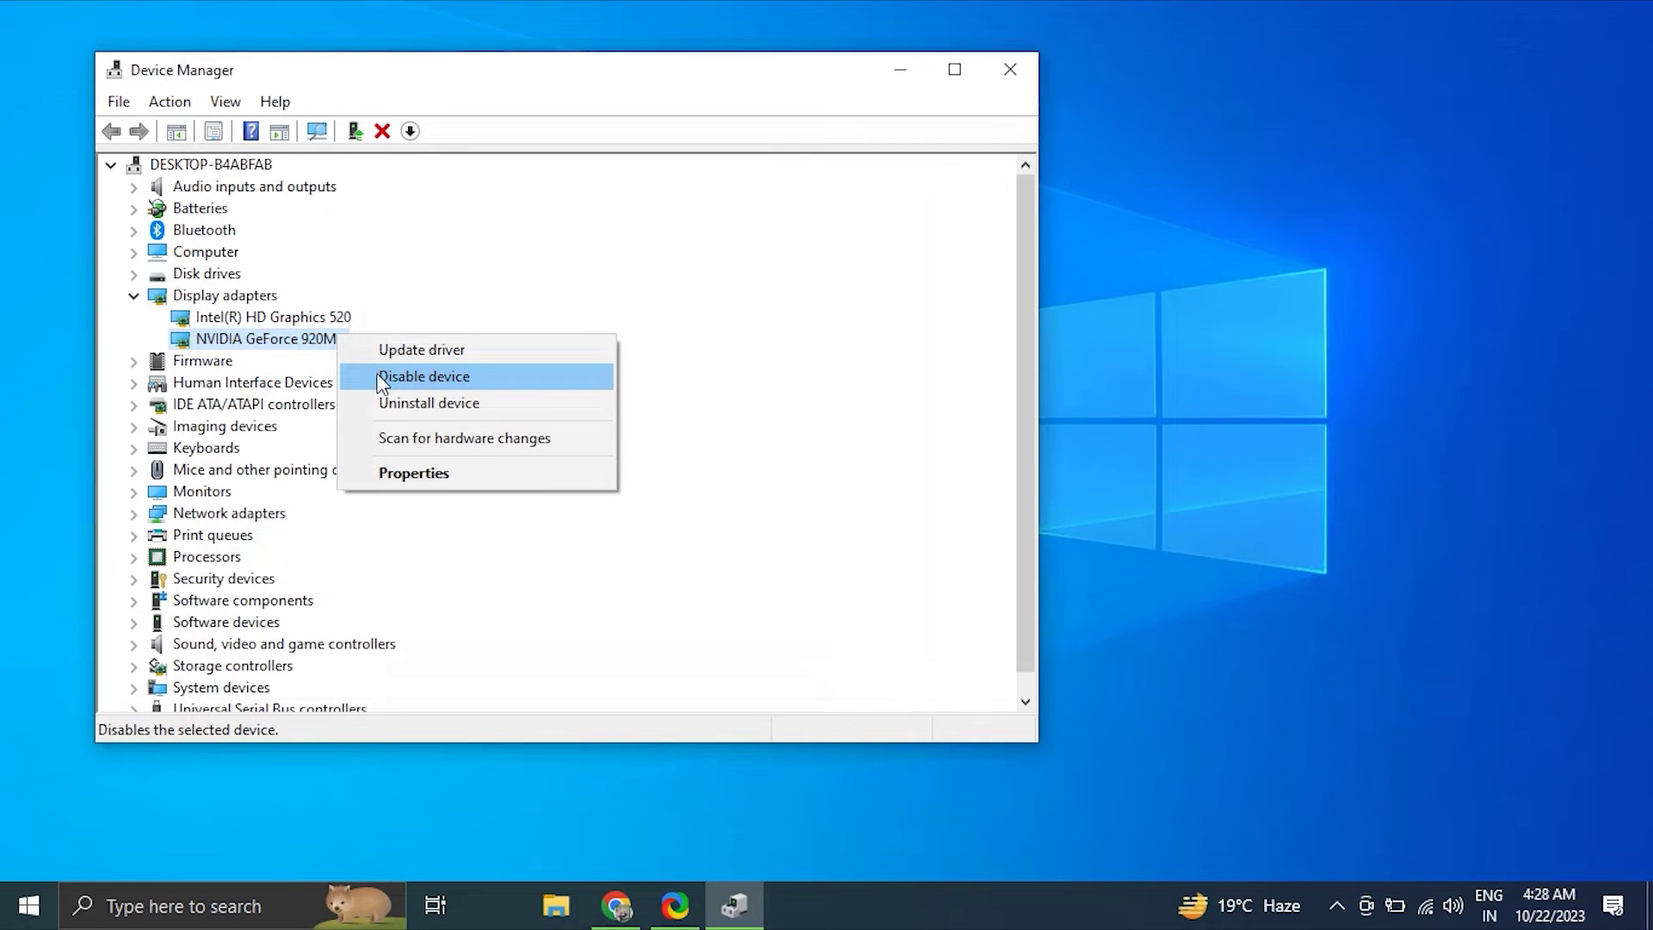
- Browse this computer for NVIDIA GeForce 920MX drivers and pick from the available driver list
left_click(382, 350)
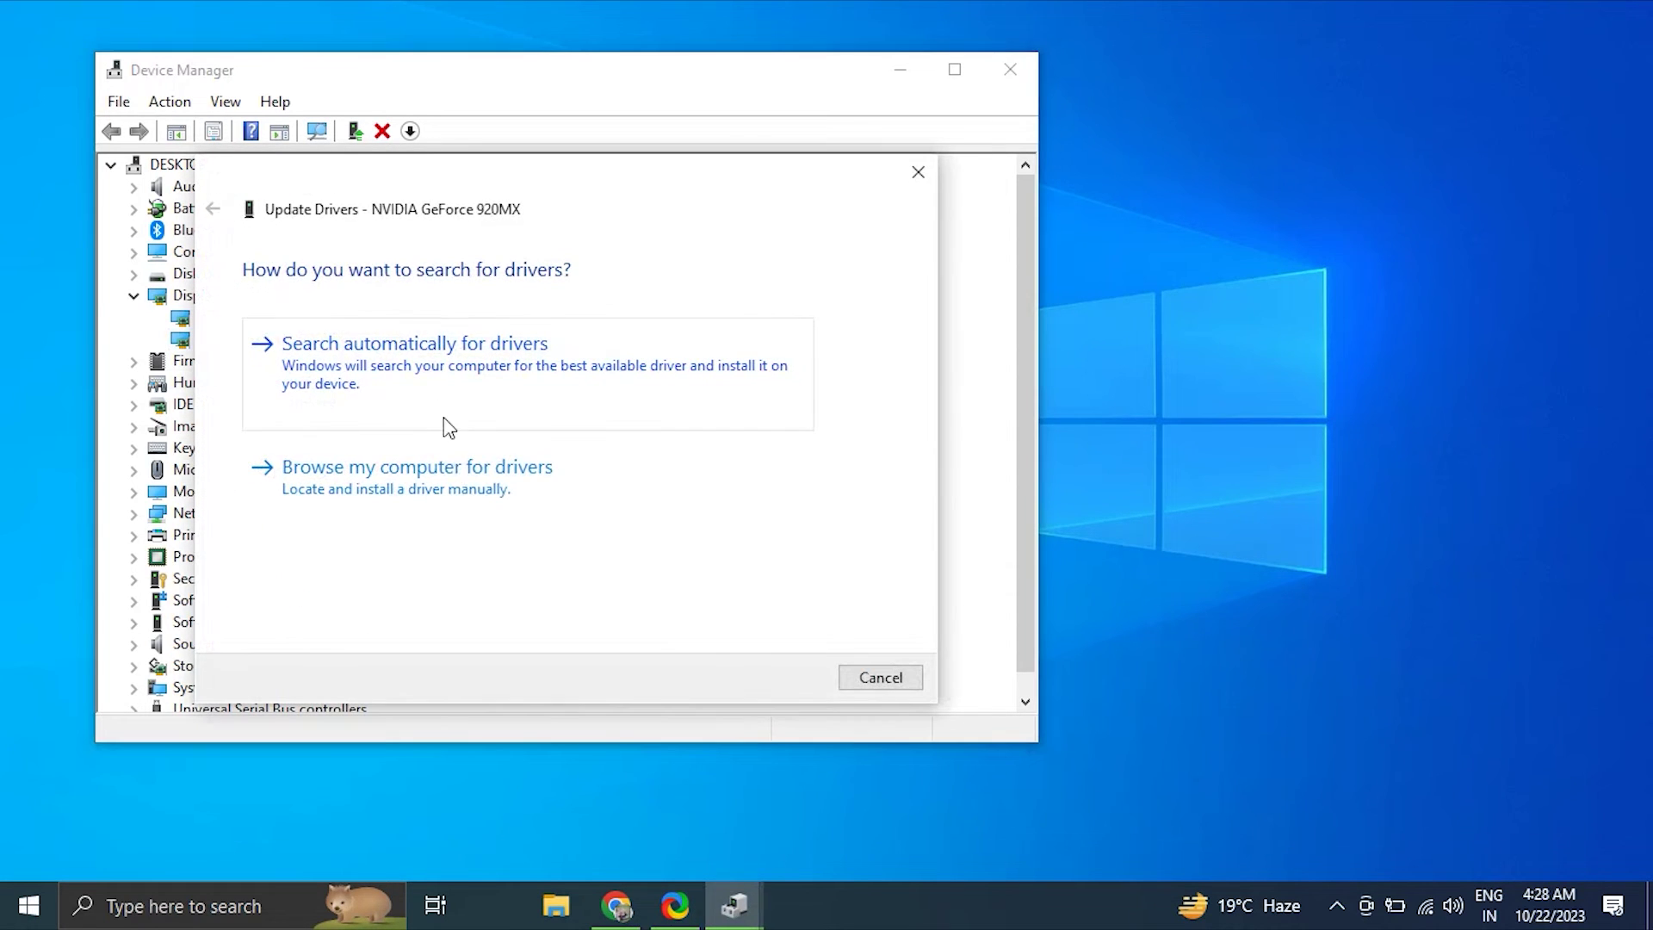
left_click(449, 484)
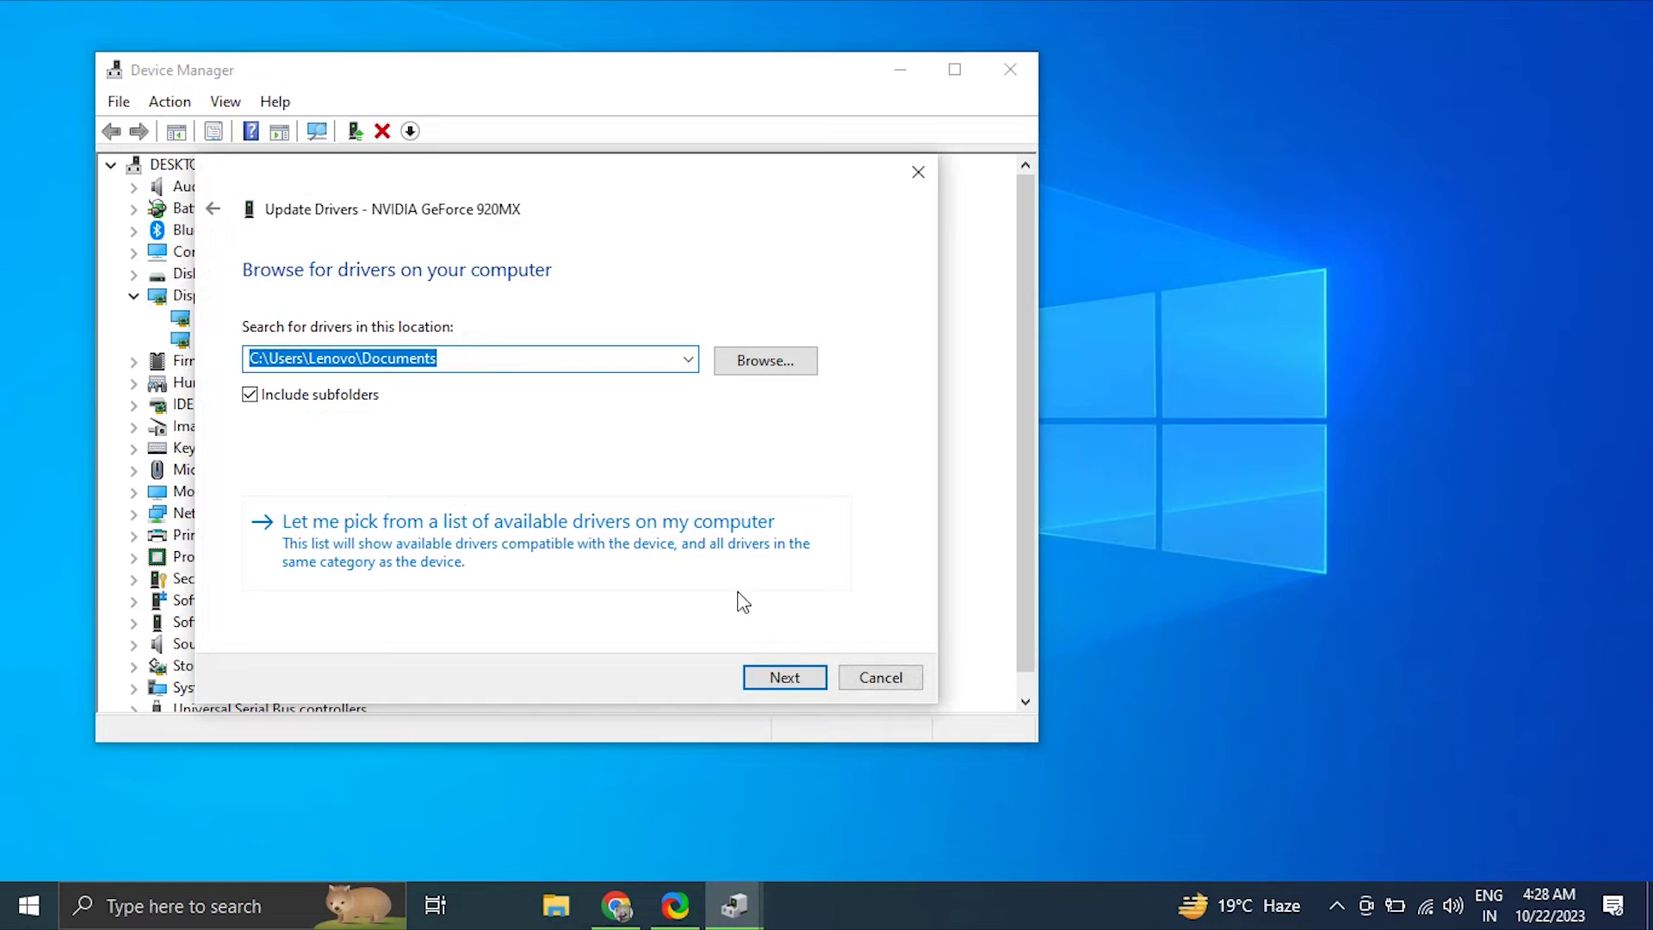
left_click(515, 551)
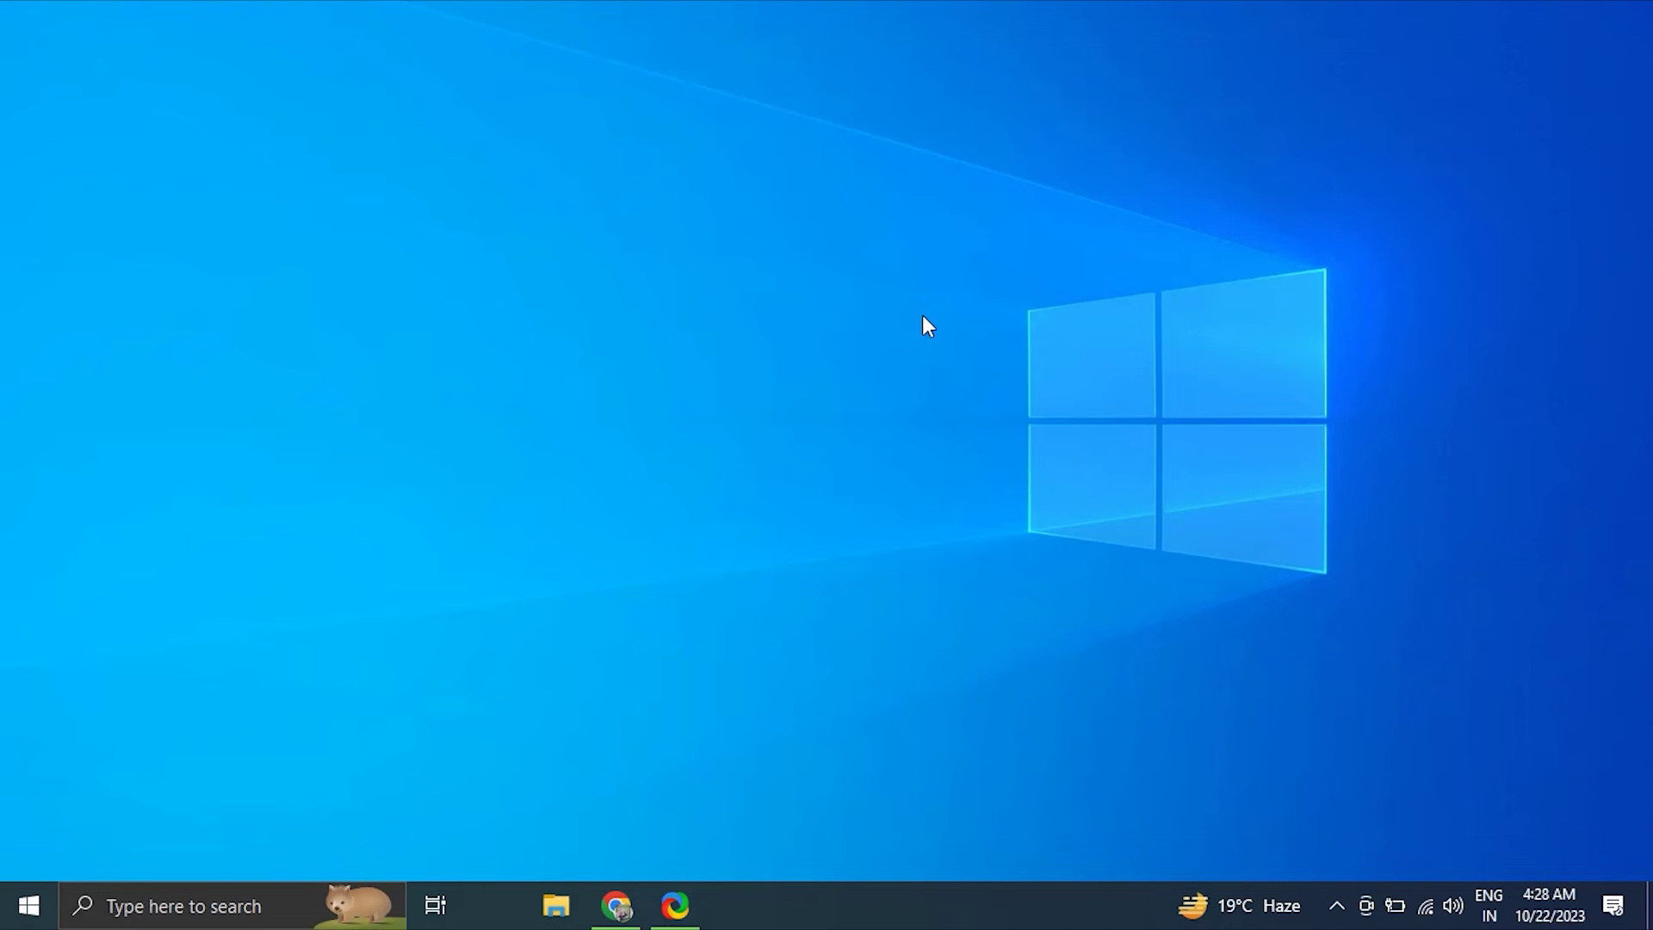
- Go from the desktop's Personalize option to Themes, then to High contrast settings, currently Off
right_click(922, 316)
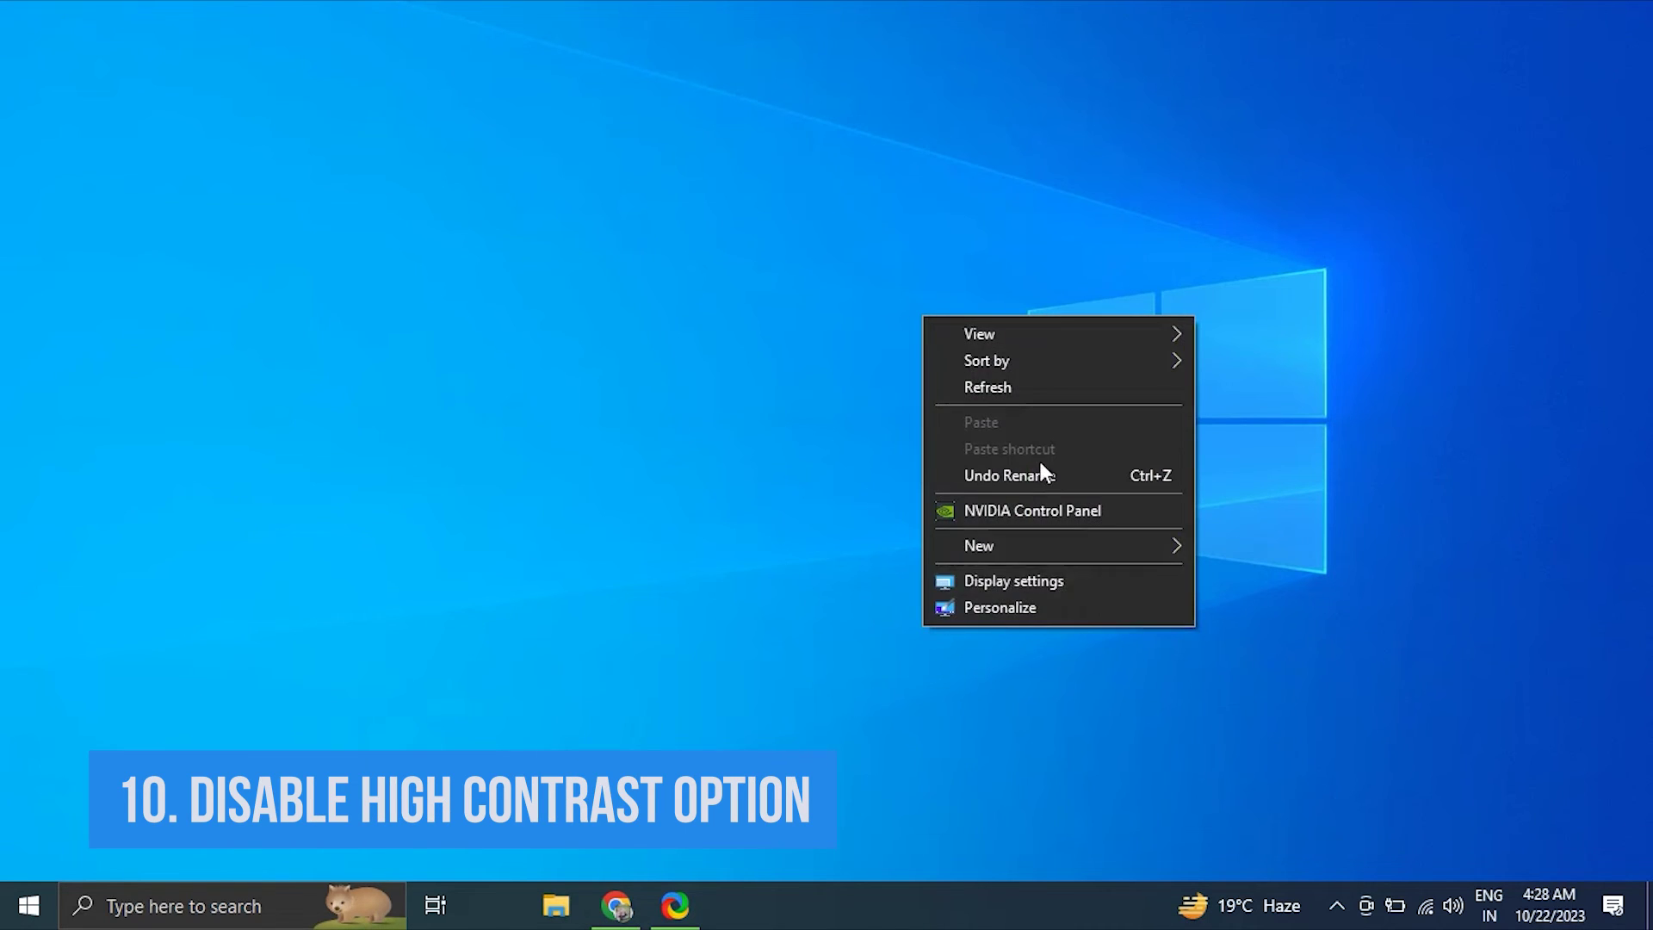
left_click(1045, 607)
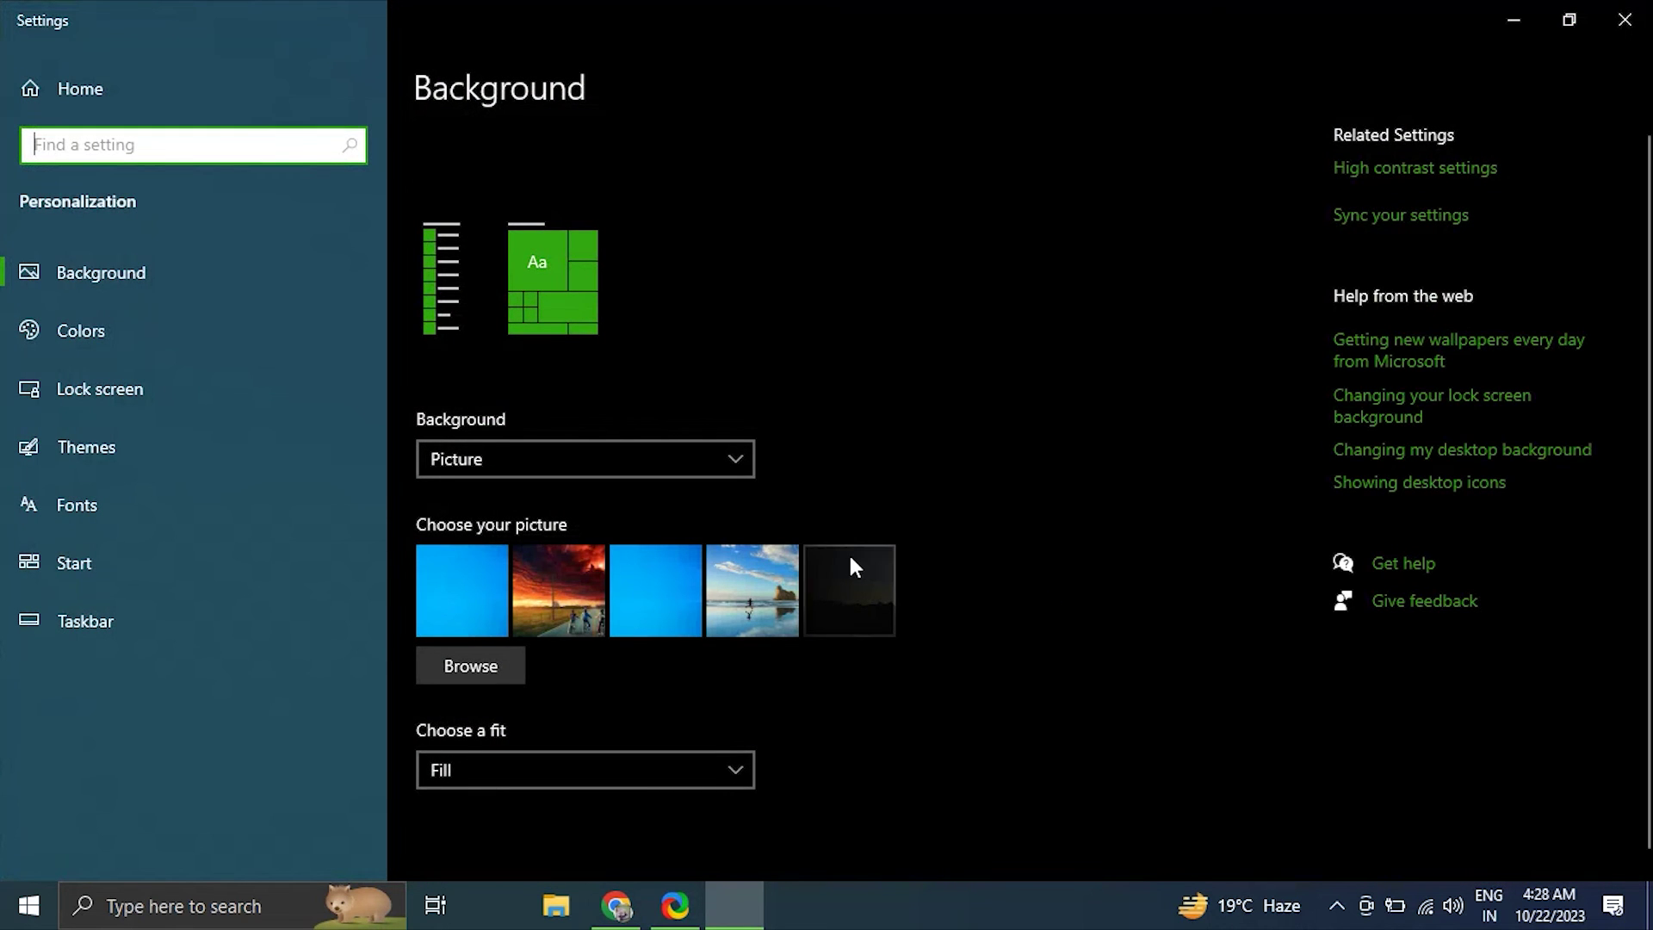
left_click(238, 465)
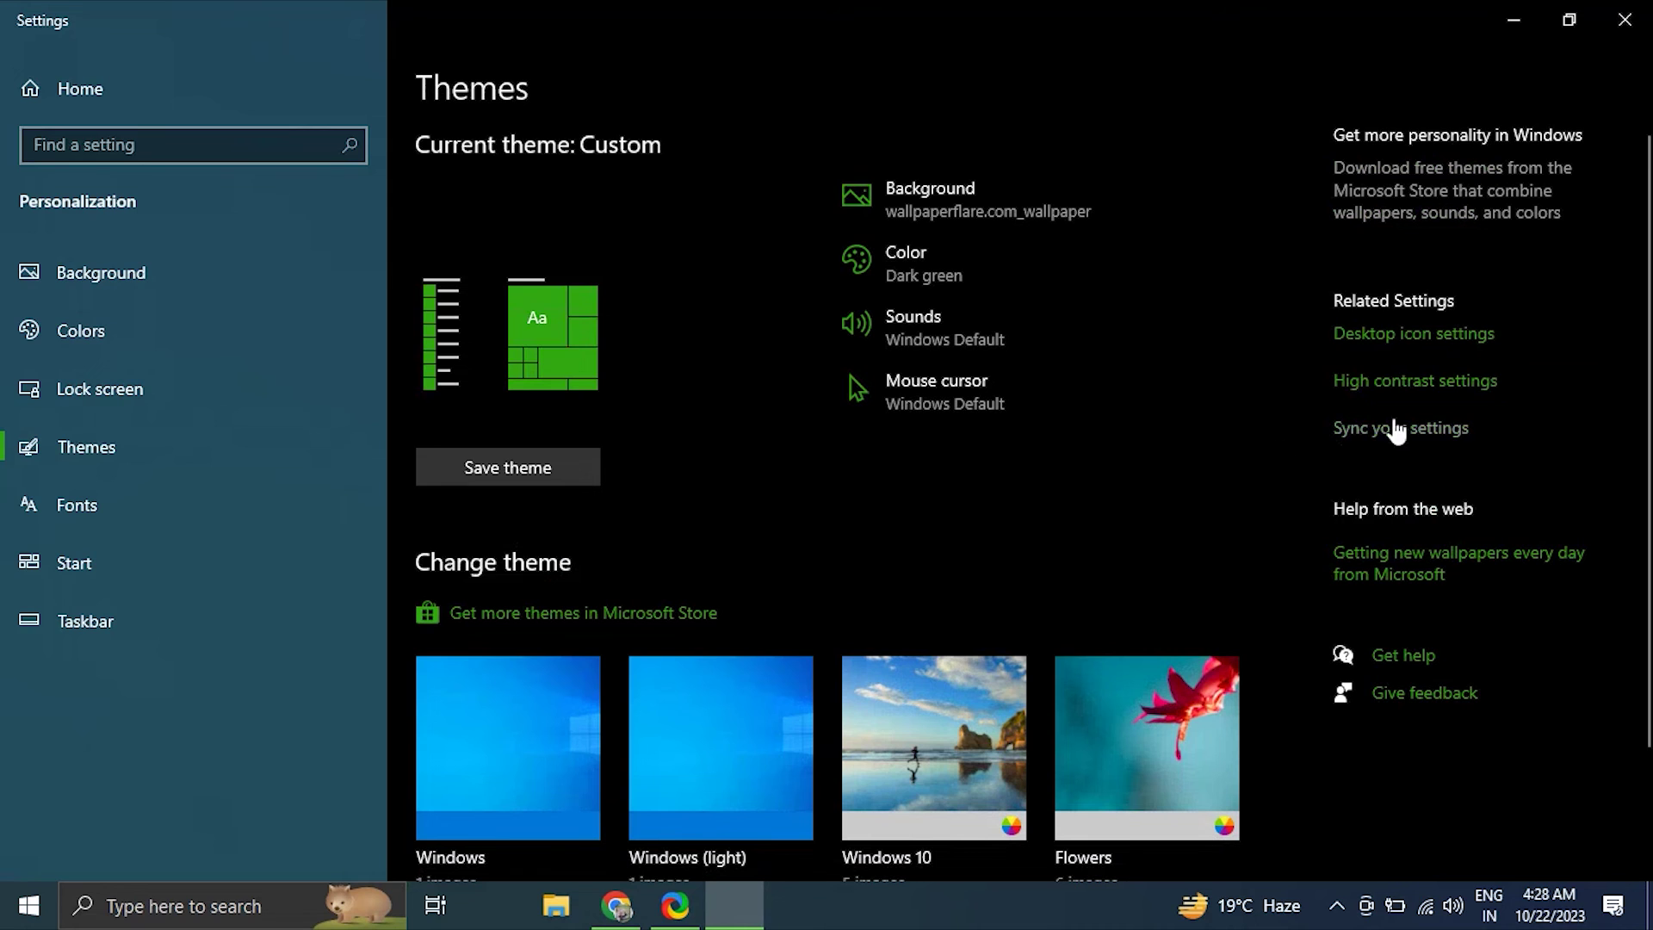
left_click(1418, 380)
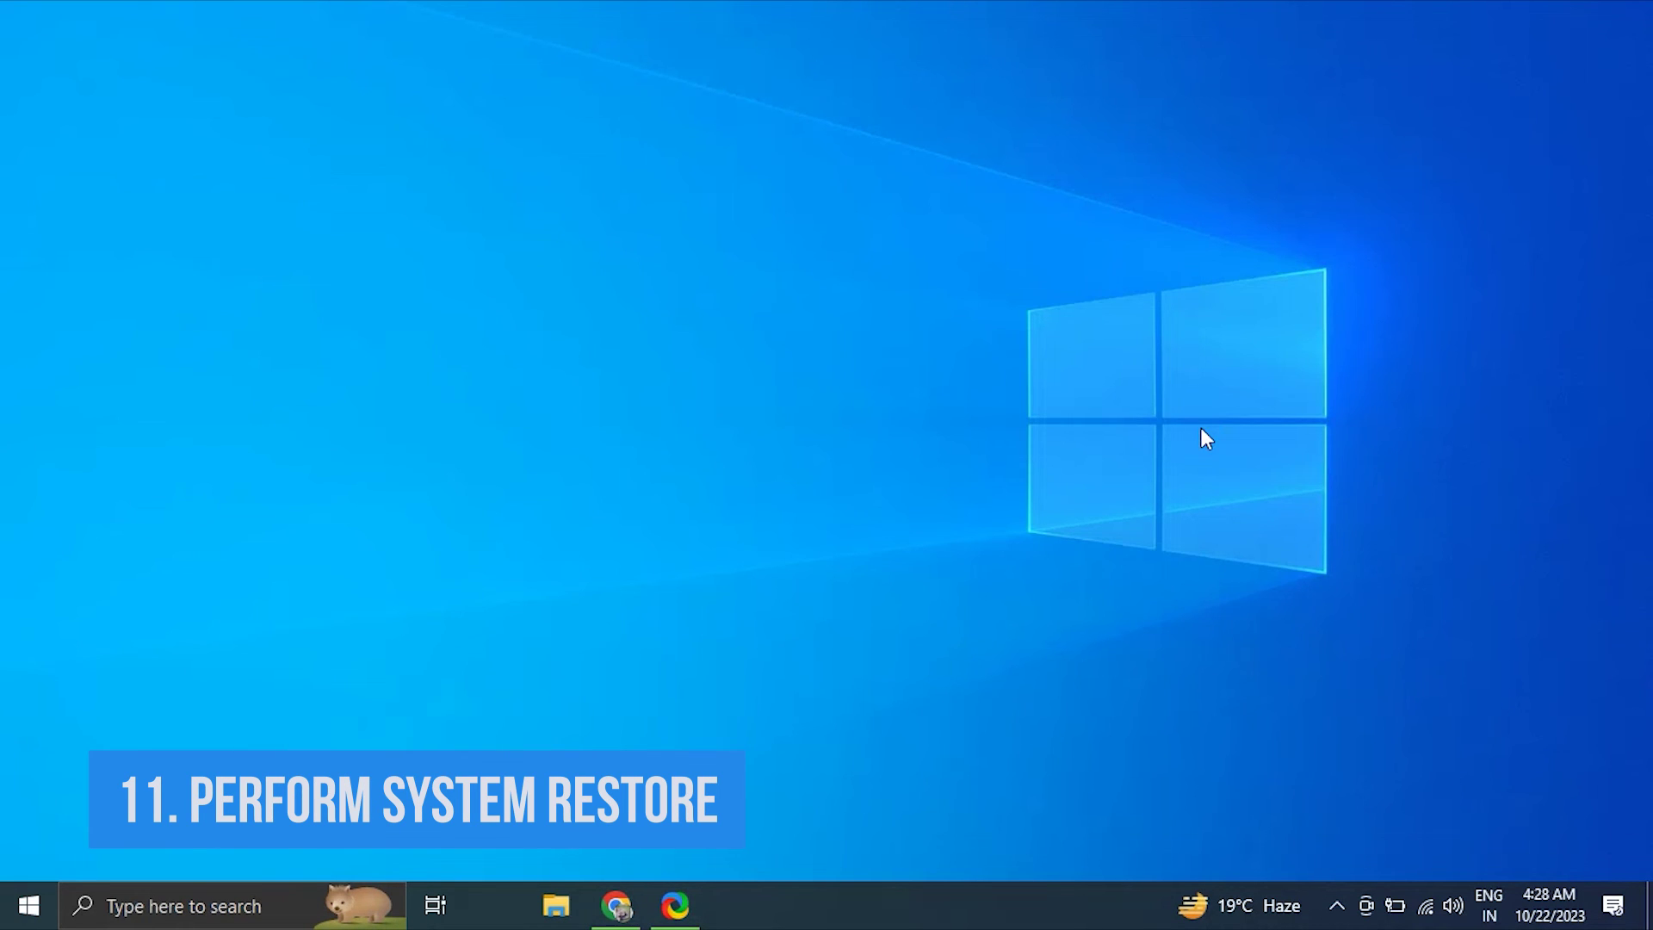
- Search 'CREATE' to reach Create a restore point, then cancel System Restore since none exist
left_click(110, 906)
type("CRE")
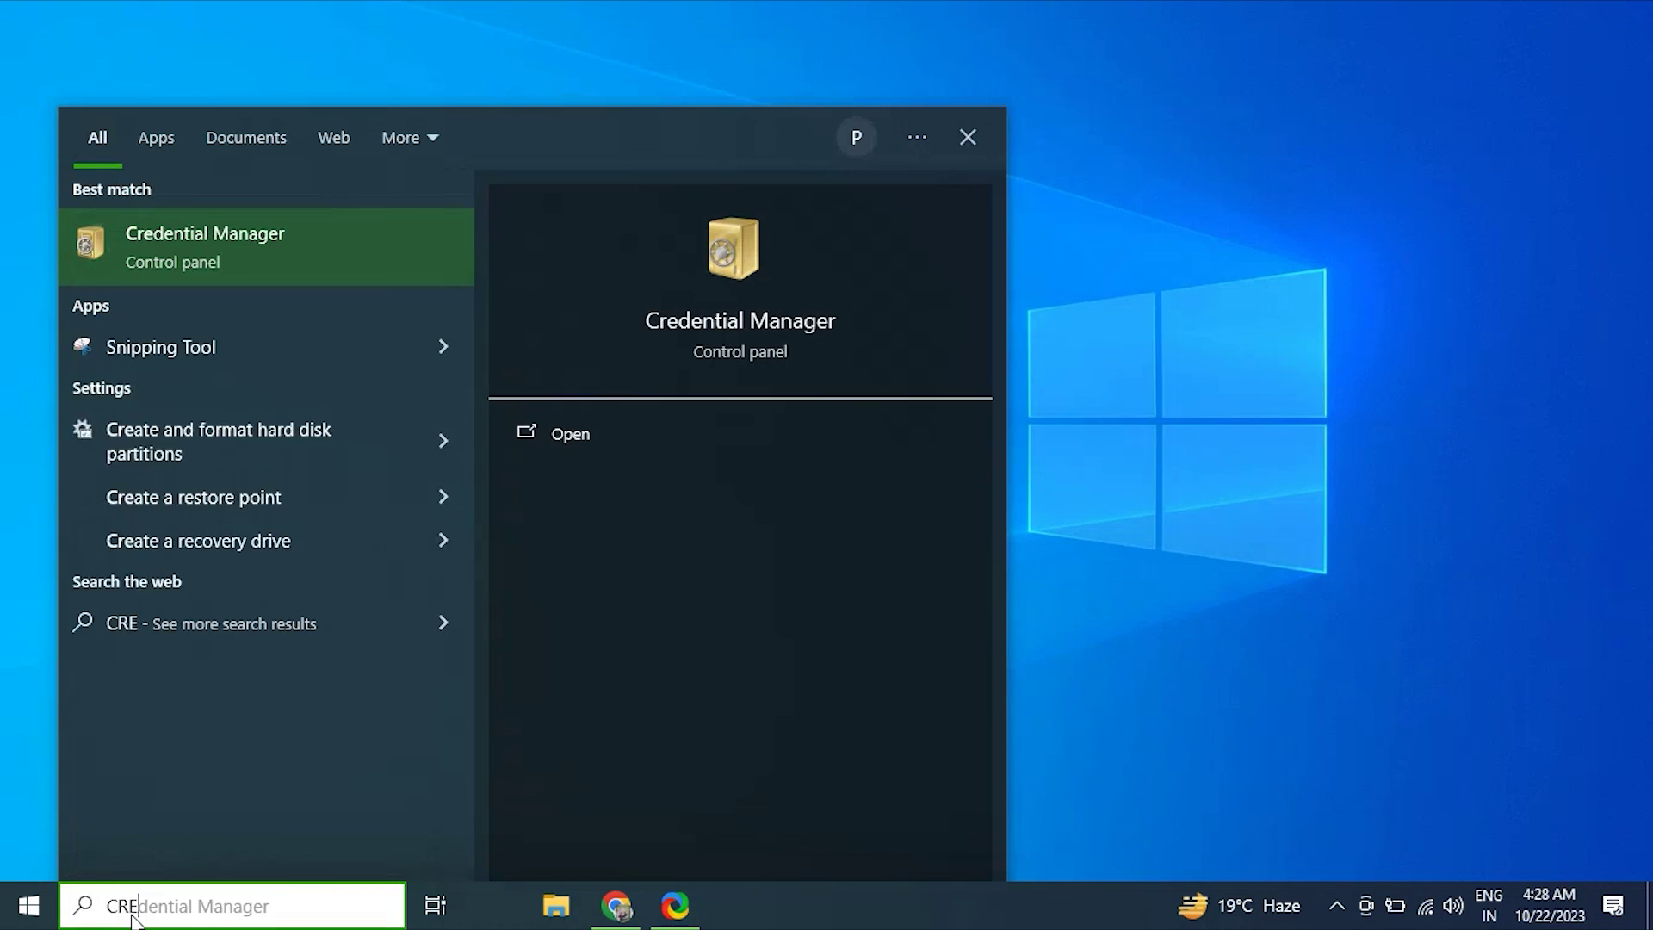
type("ATE")
left_click(216, 245)
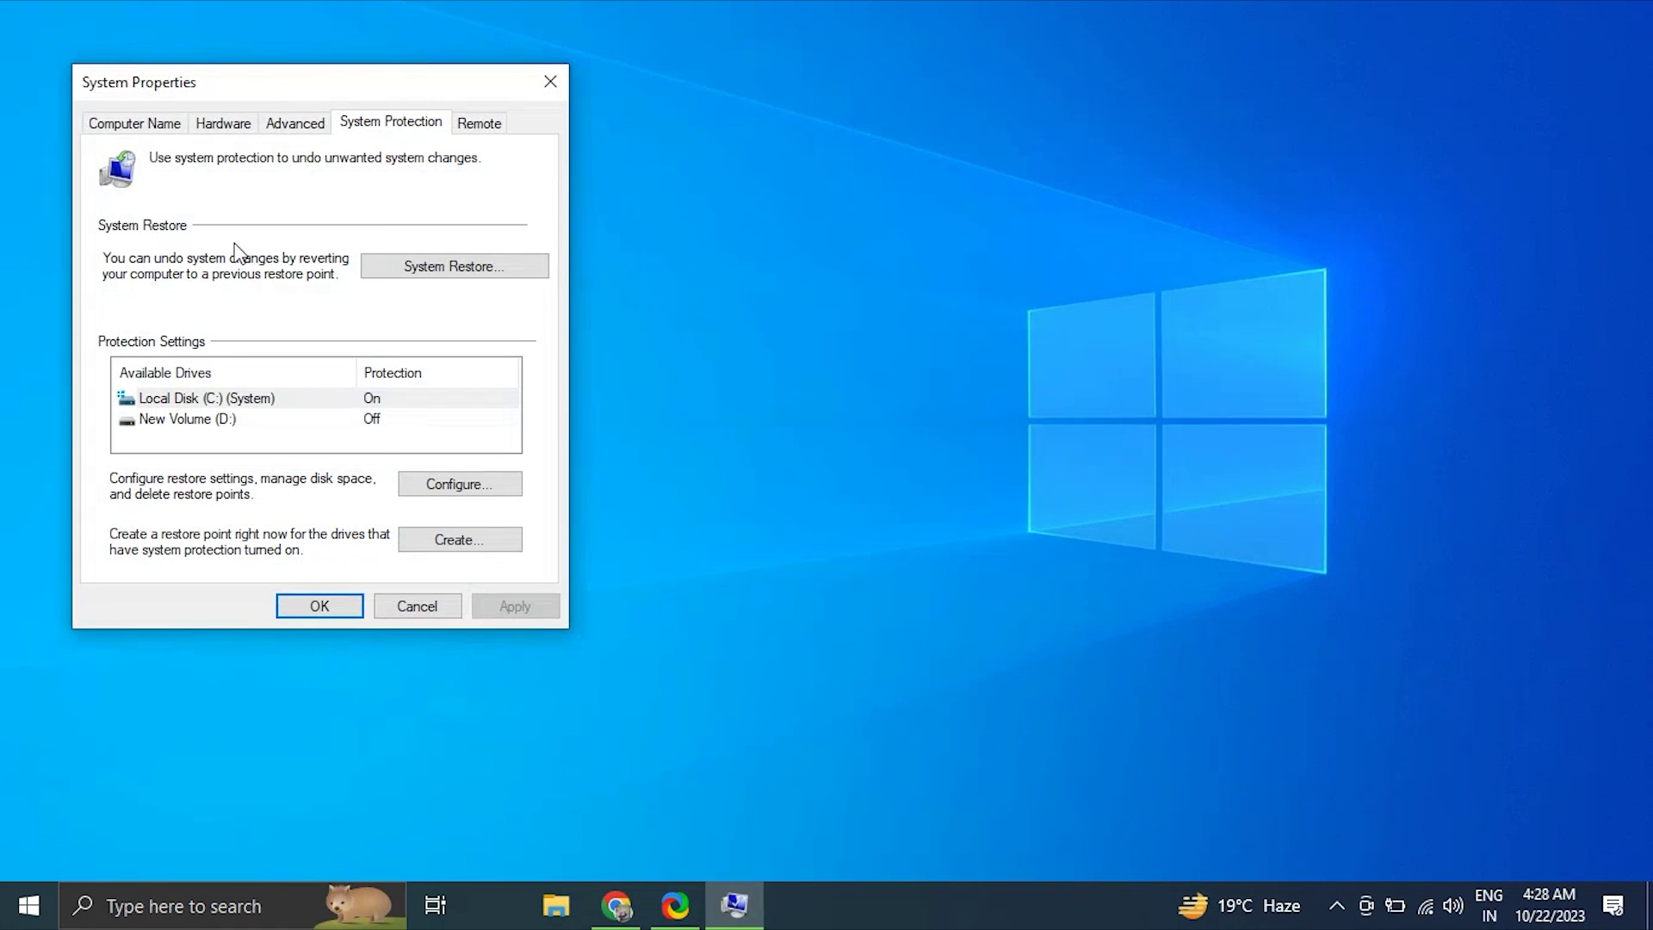
left_click_drag(422, 84, 815, 169)
left_click(863, 354)
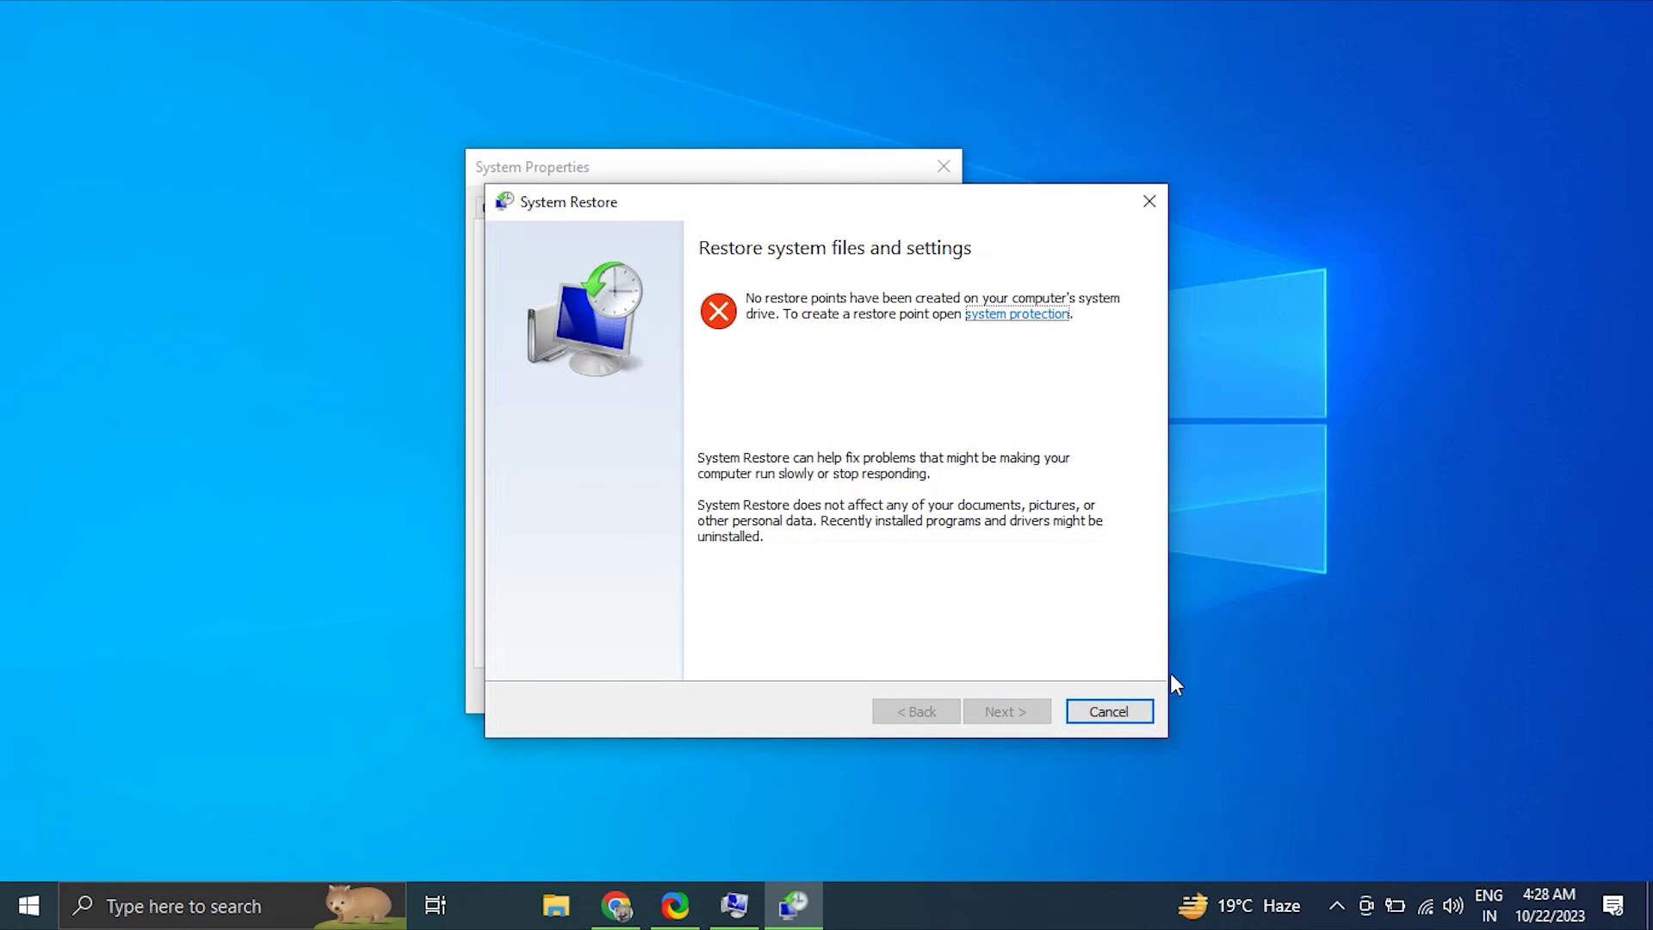
left_click(1112, 706)
- Cancel the Local Disk (C:) protection settings and new restore point dialog, then close System Properties
left_click(811, 565)
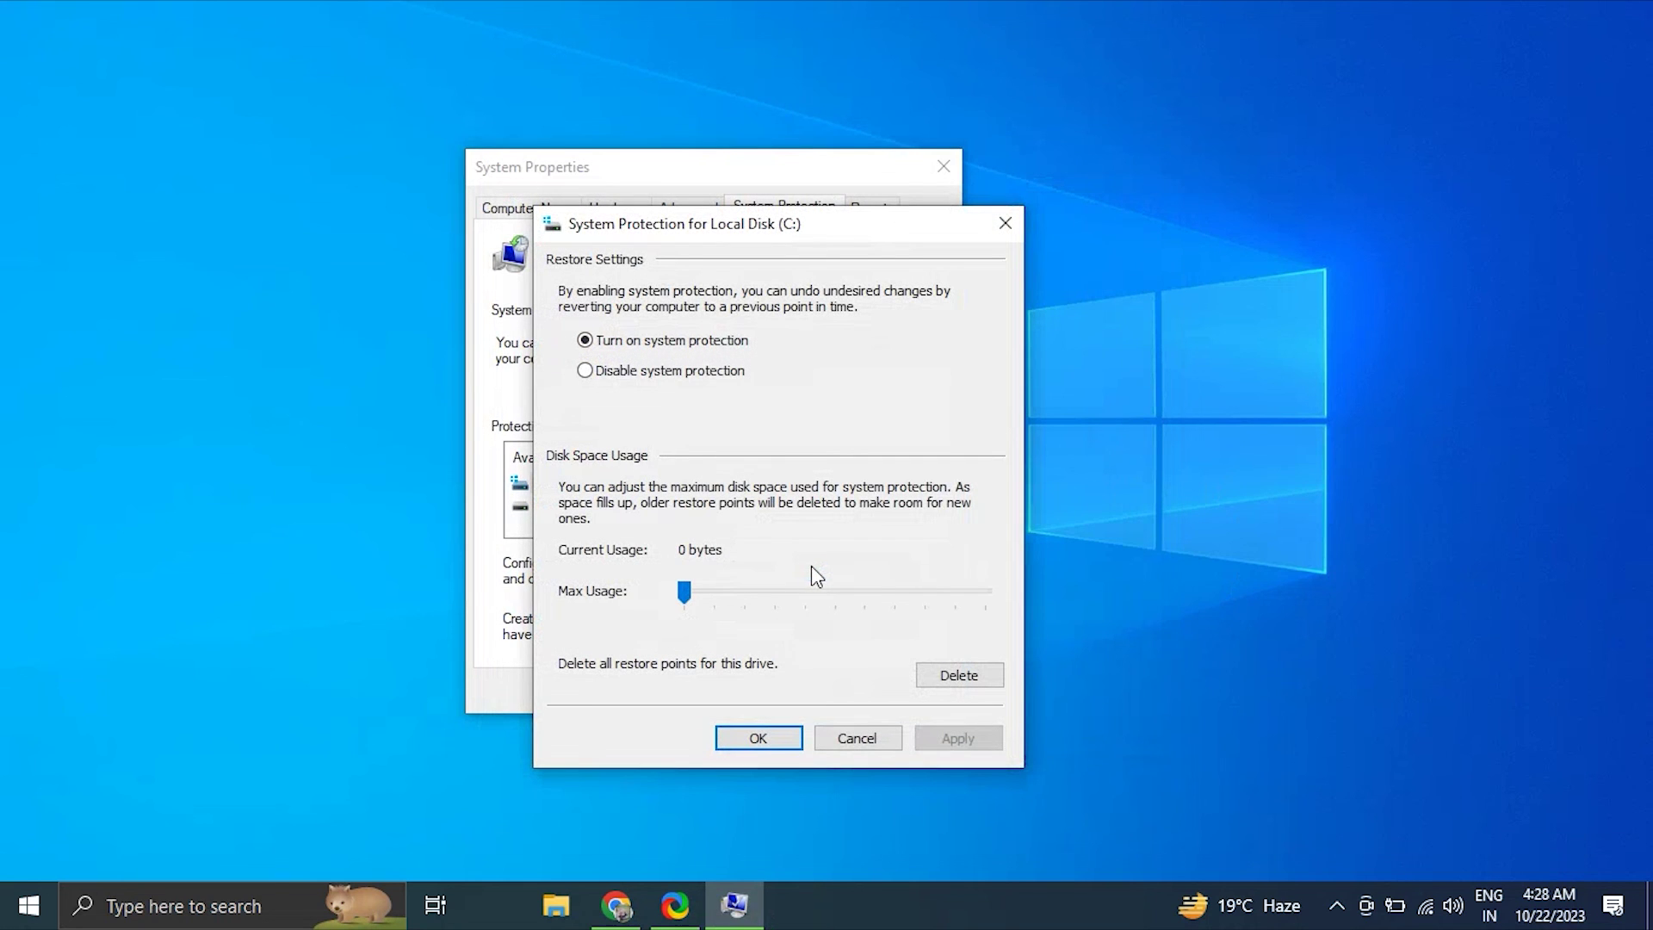
left_click(857, 738)
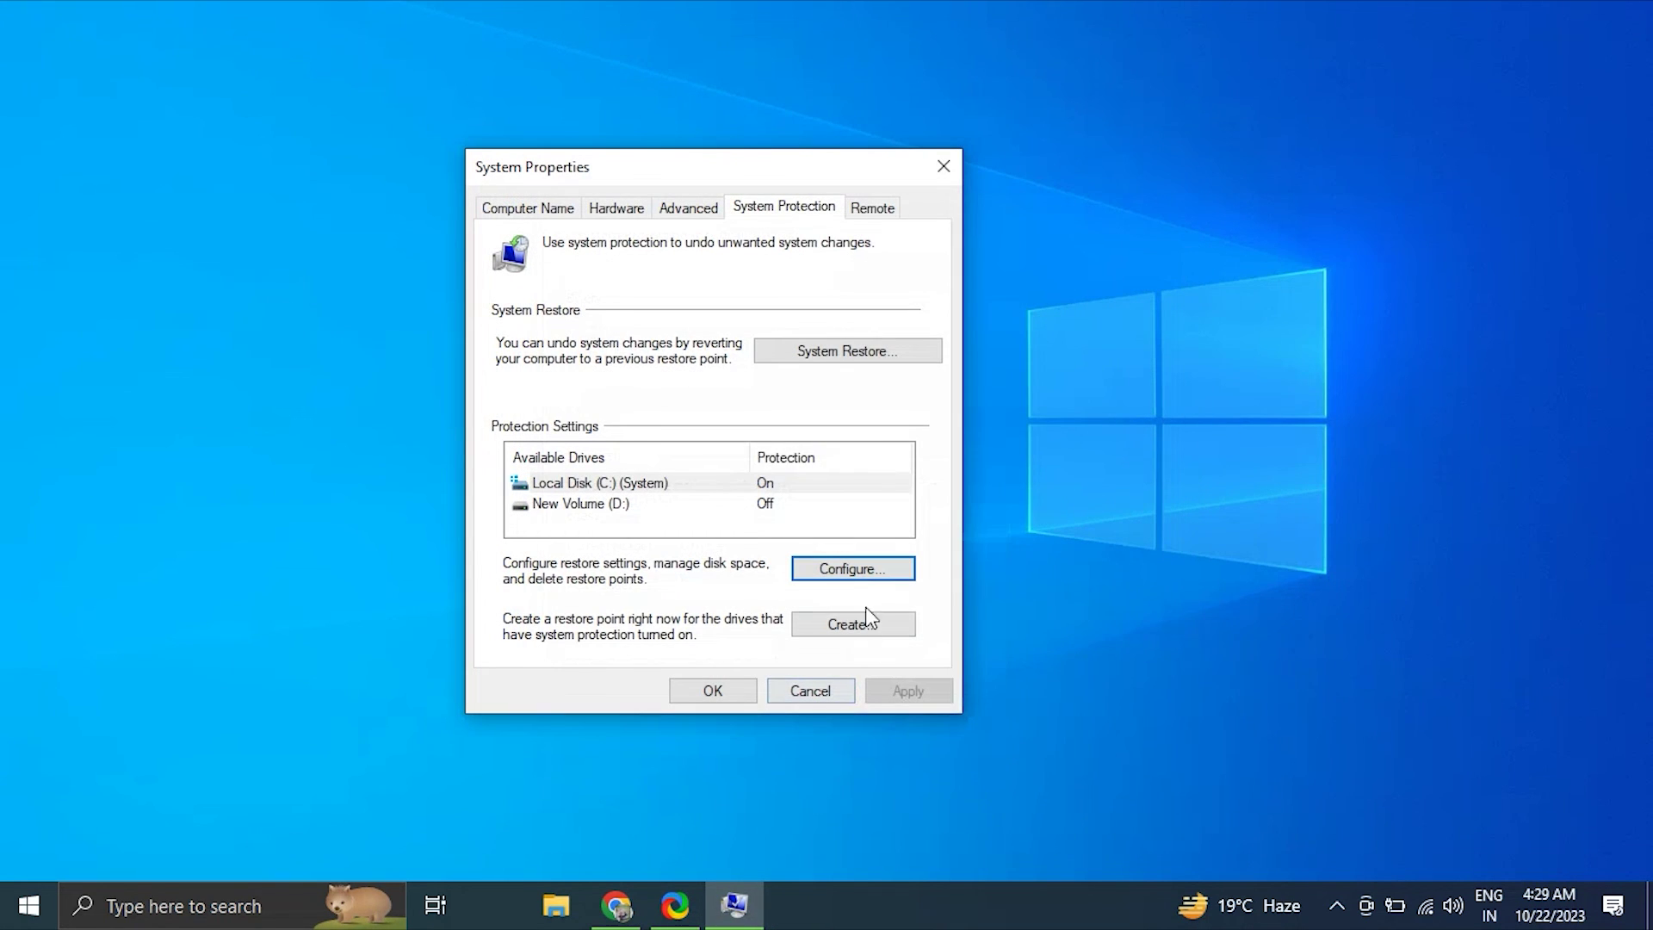
left_click(855, 632)
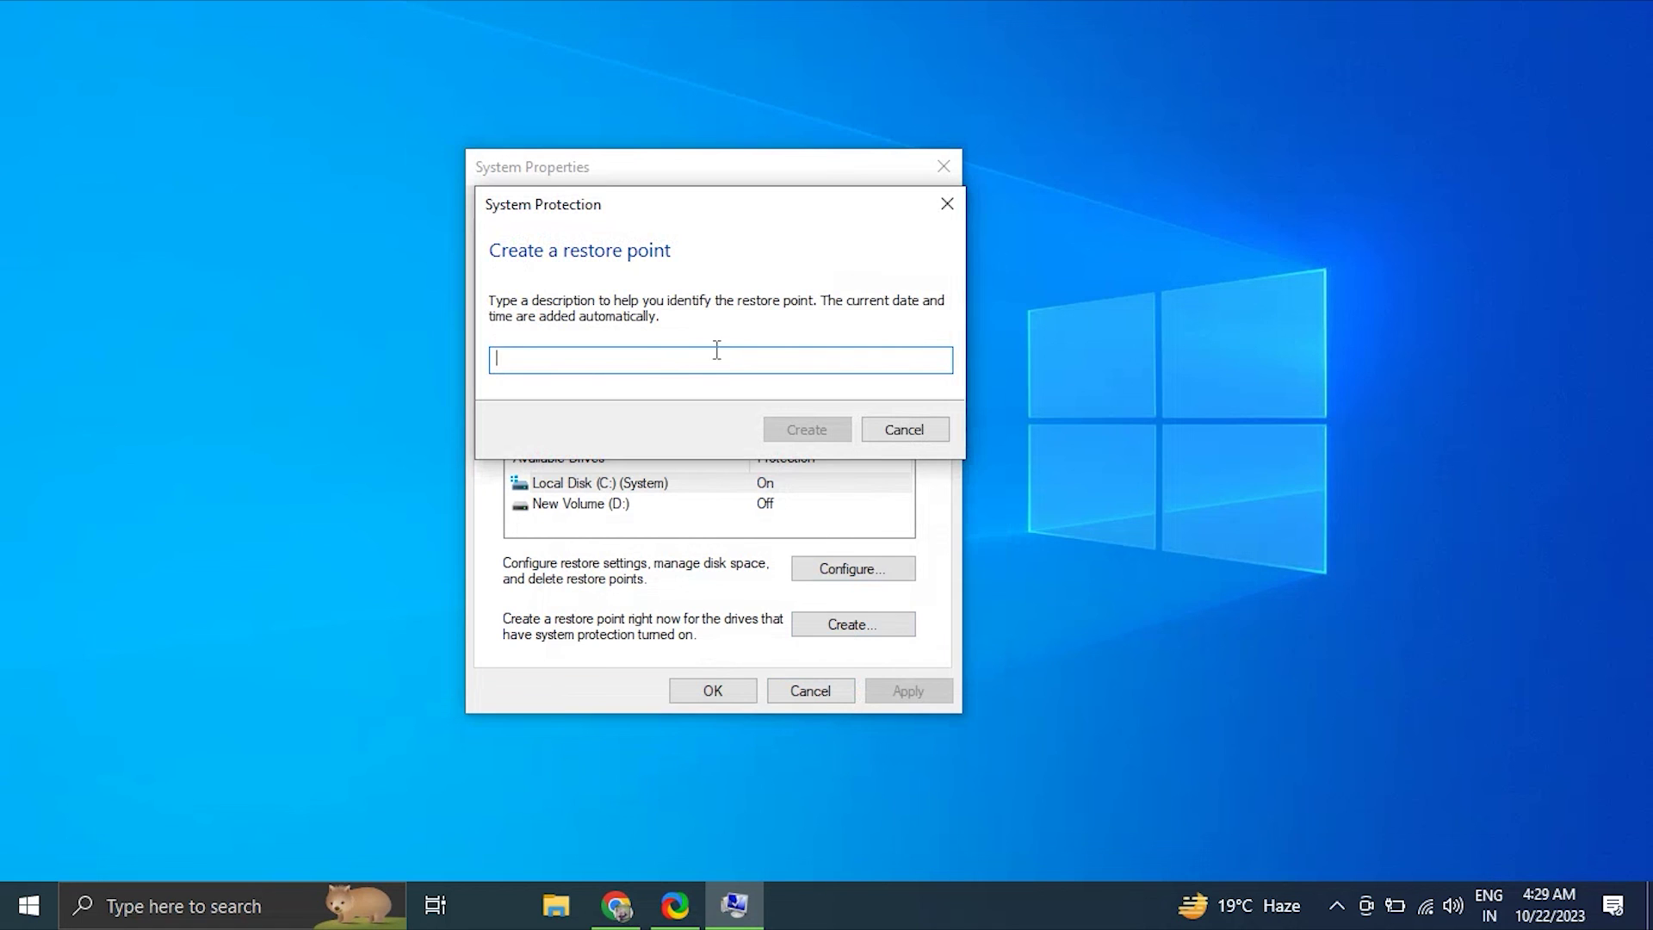
left_click(947, 204)
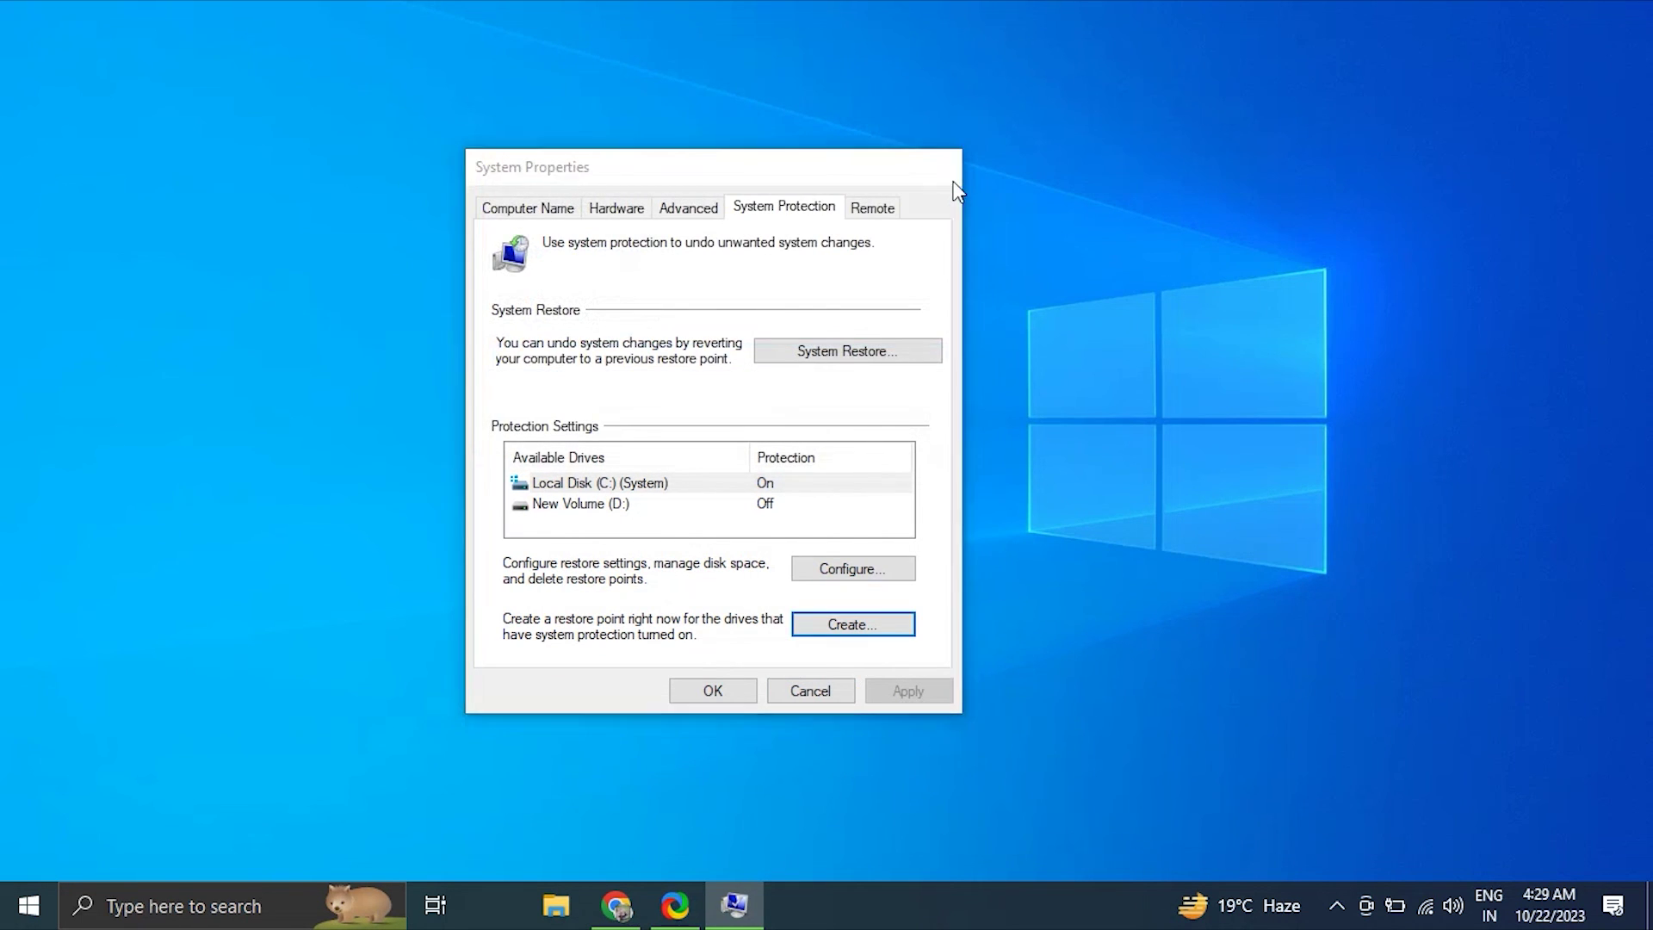
left_click(952, 179)
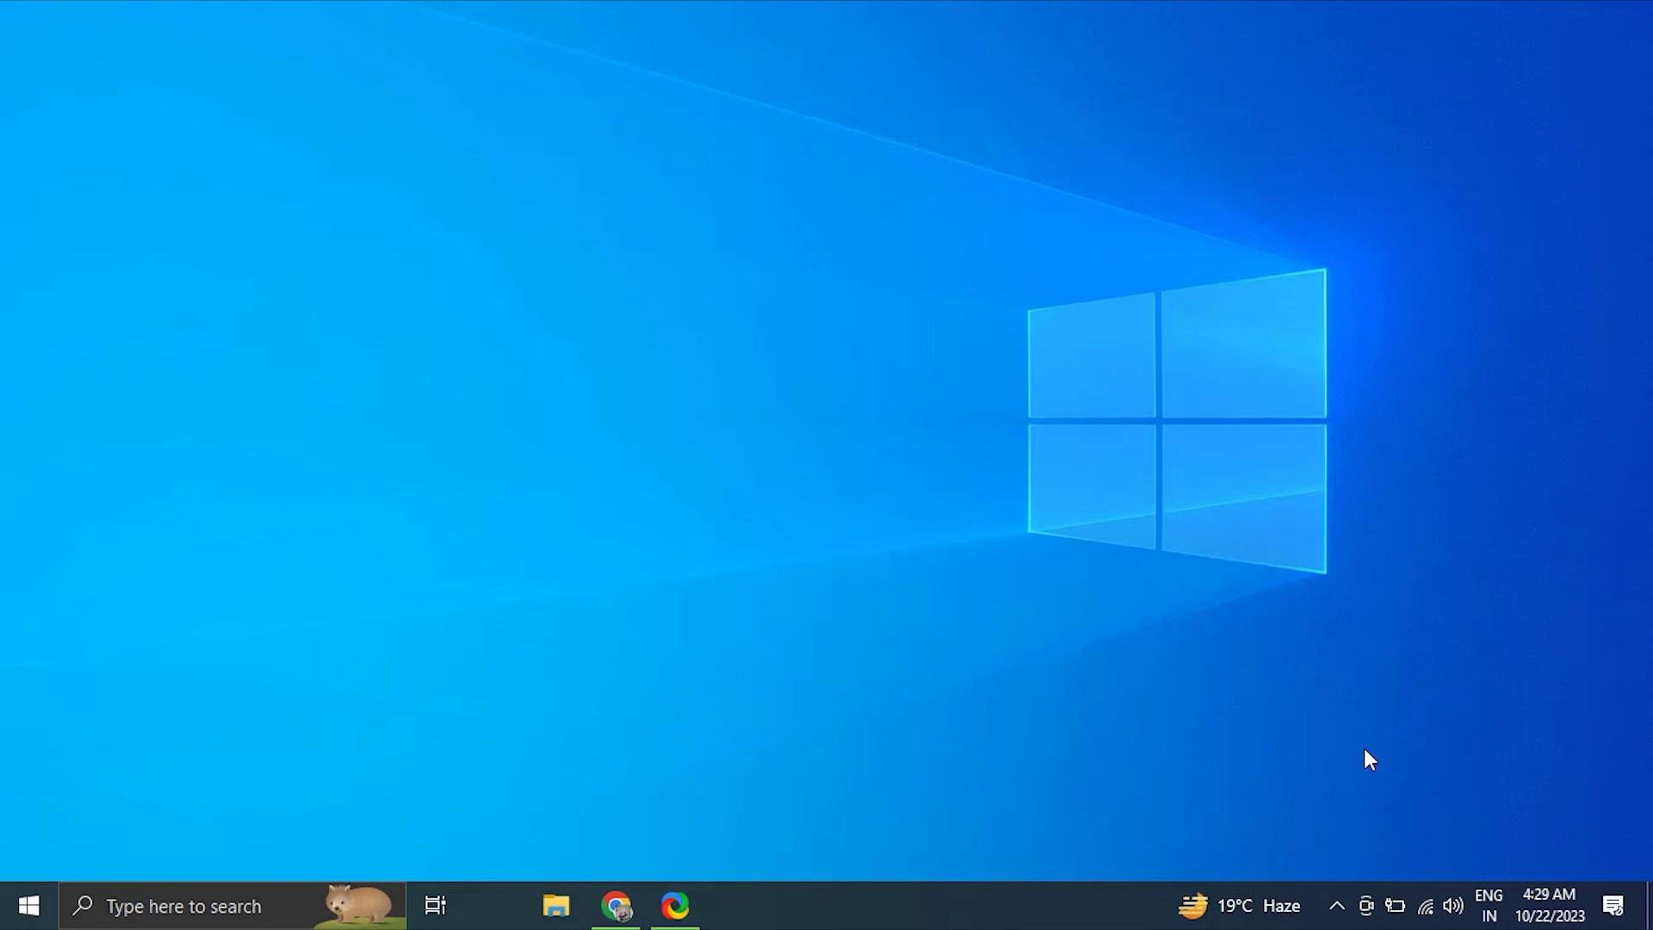